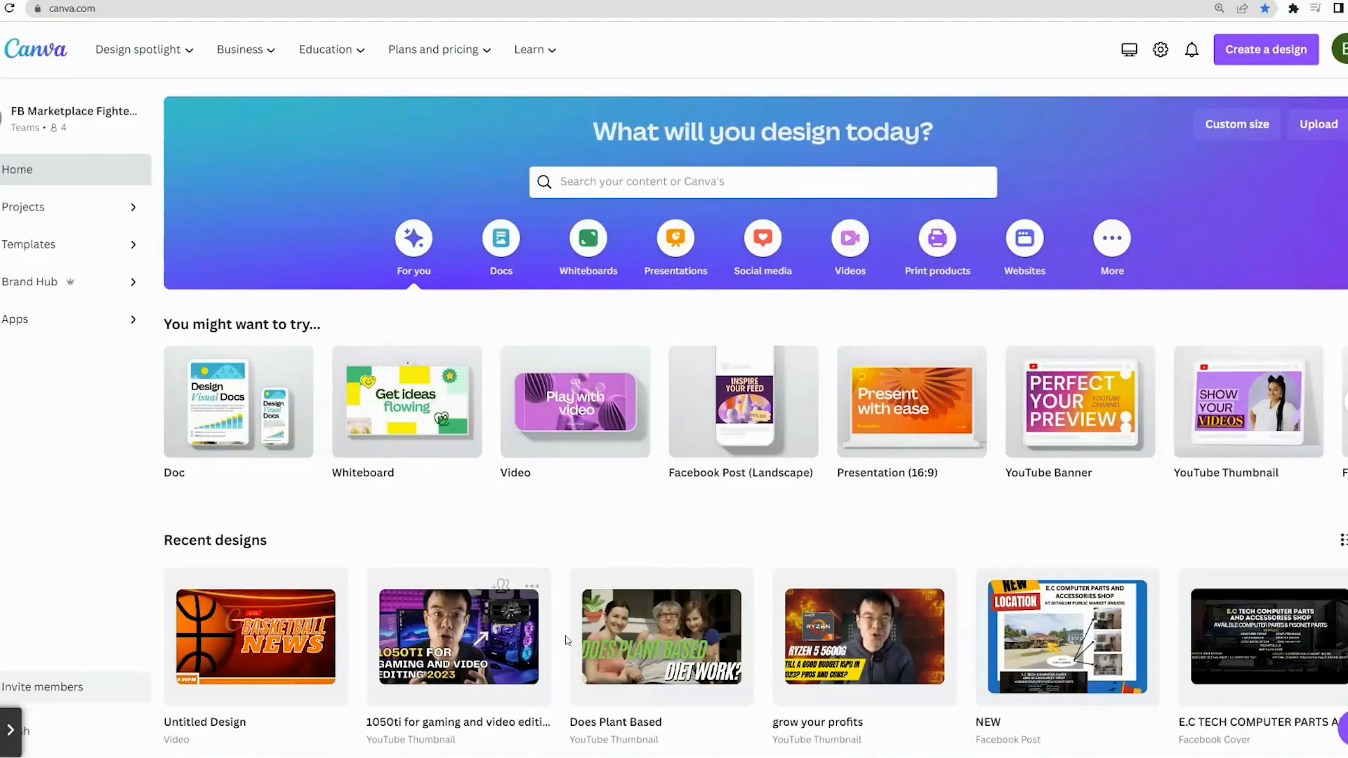
Create a new blank video design and search its templates for "basketball template"
{"action": "left_click", "coordinate": [1266, 55]}
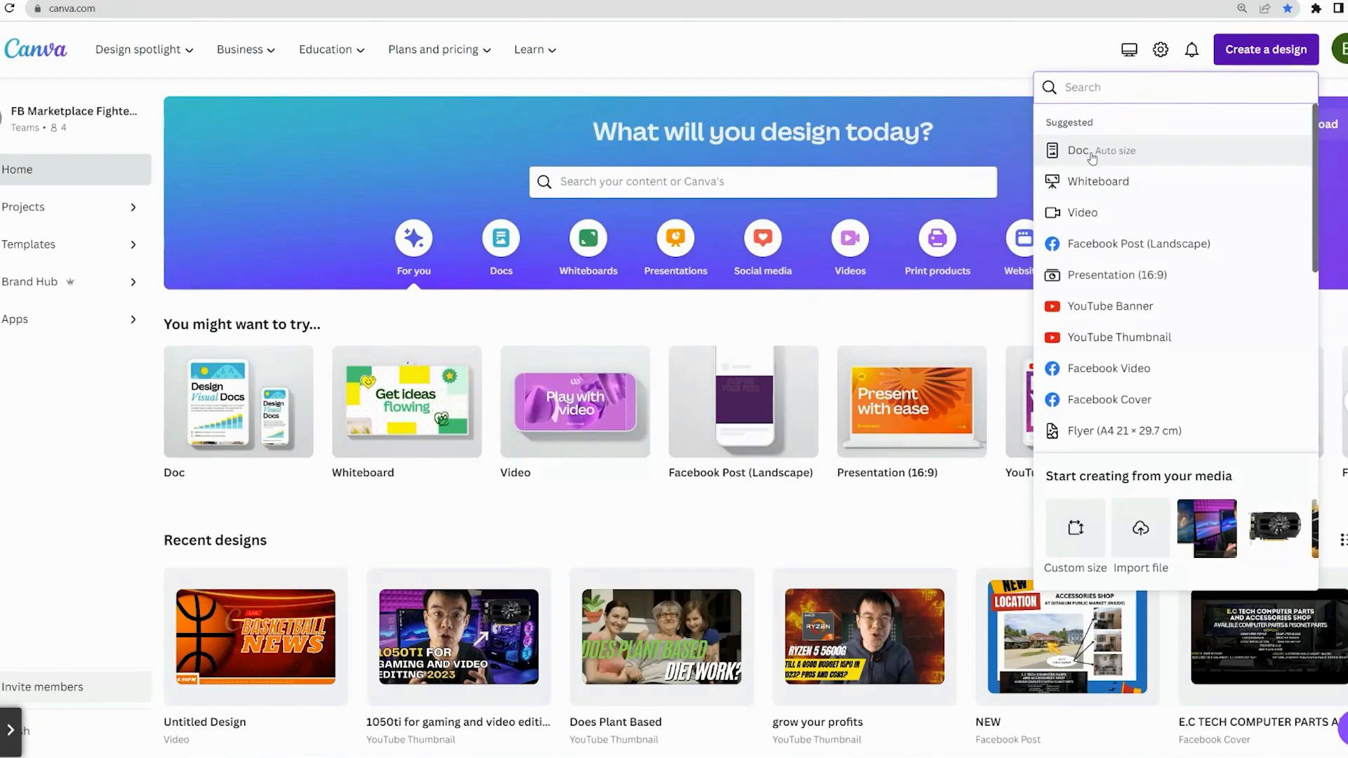
{"action": "left_click", "coordinate": [1080, 213]}
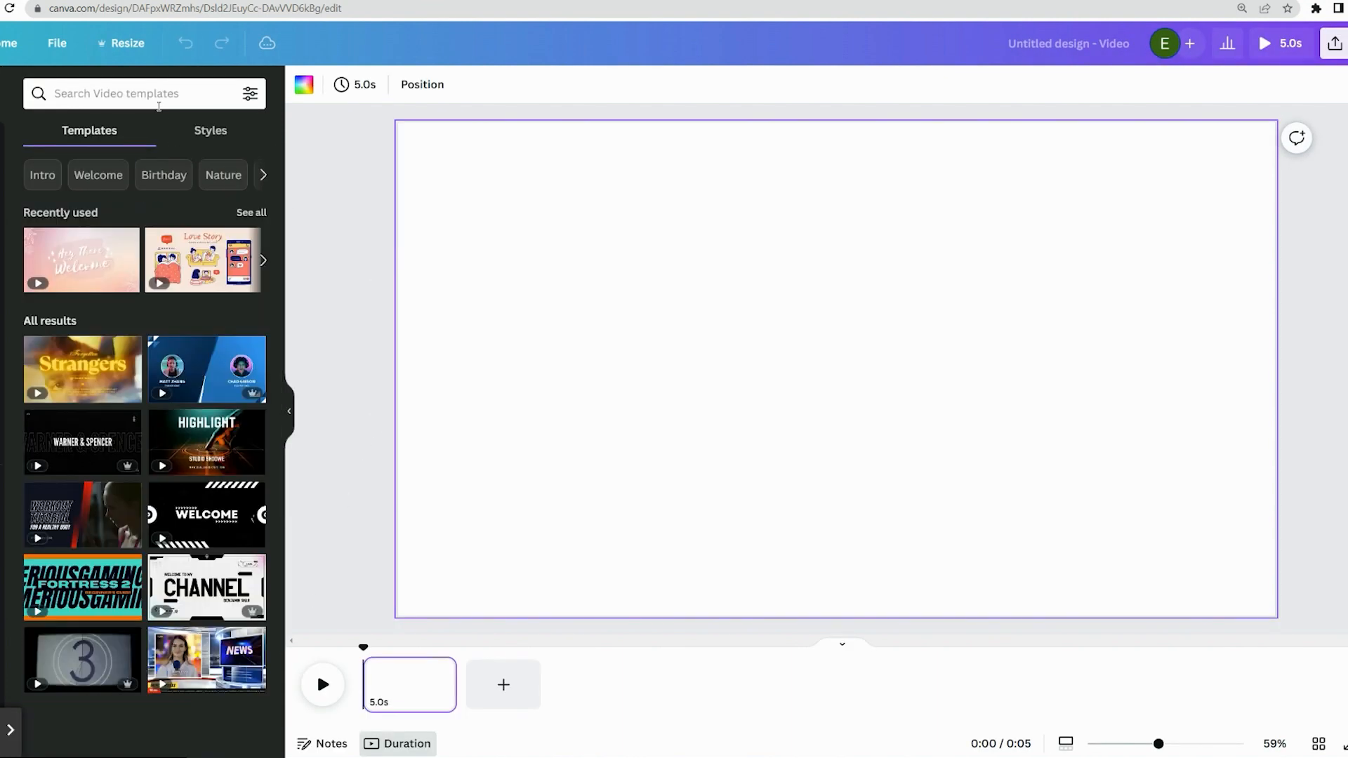
{"action": "left_click", "coordinate": [158, 95]}
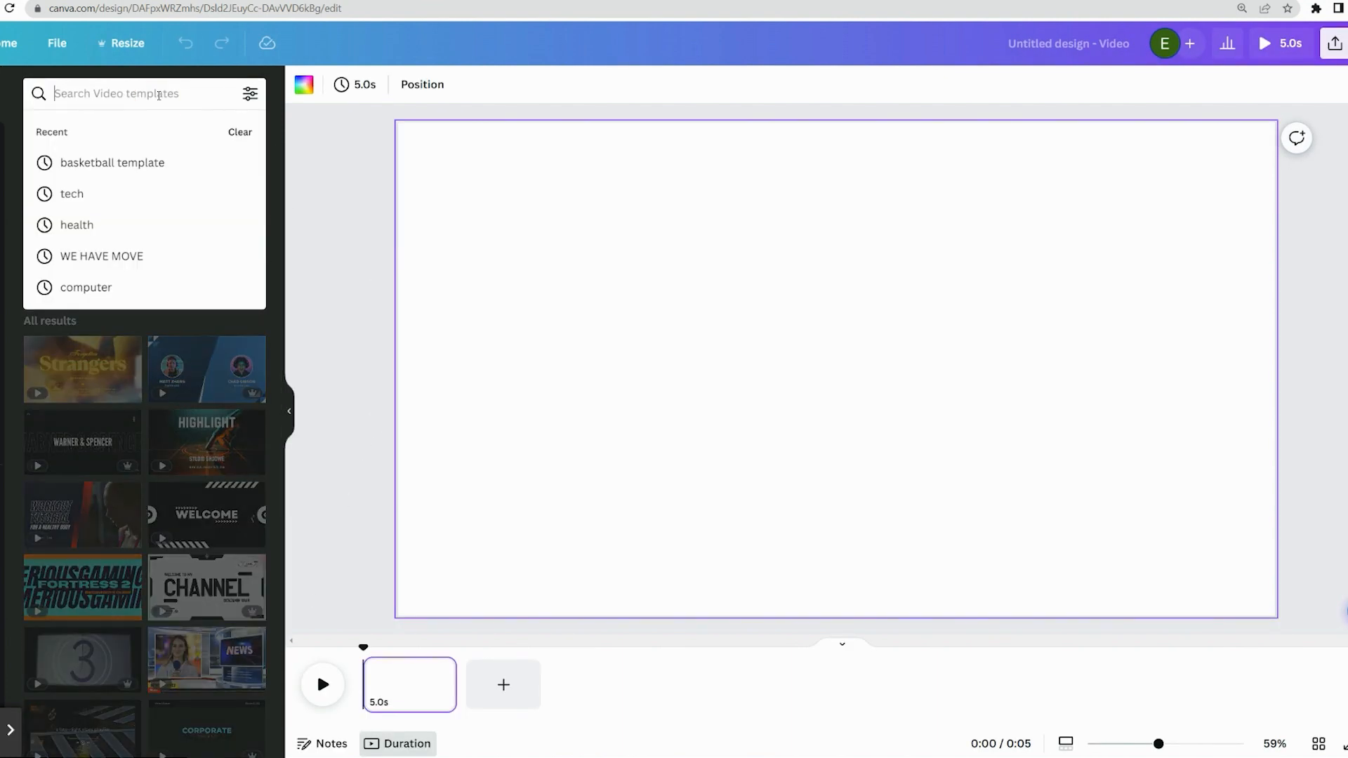
{"action": "type", "text": "baske"}
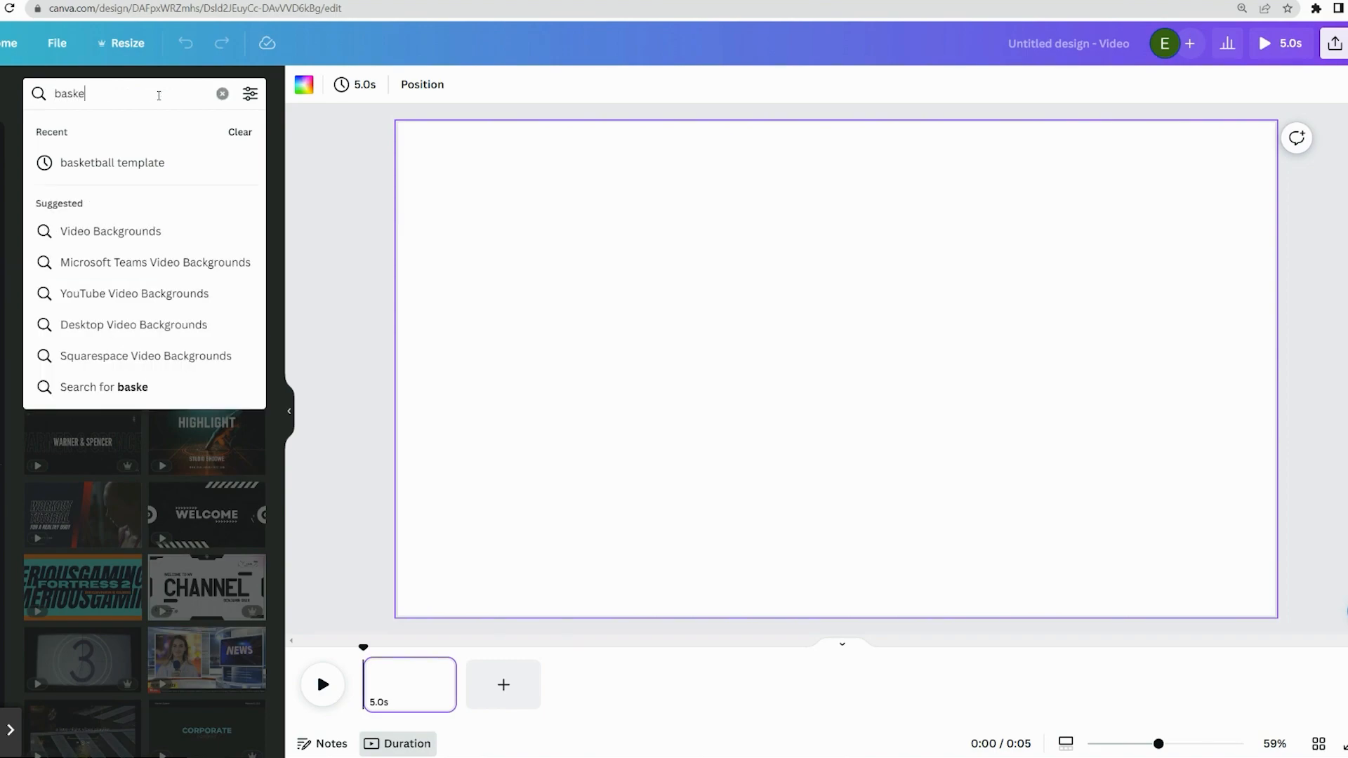
{"action": "type", "text": "tball templa"}
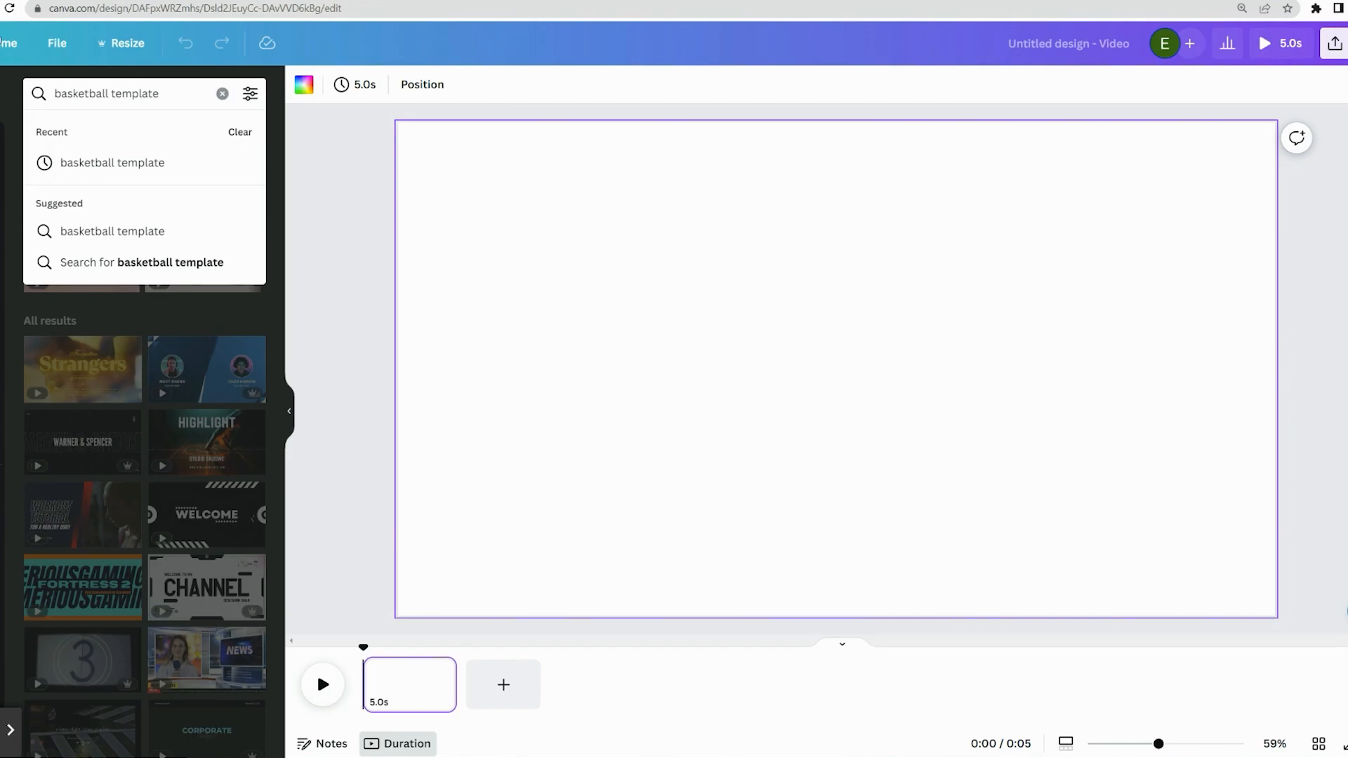
{"action": "type", "text": "te"}
{"action": "left_click", "coordinate": [114, 166]}
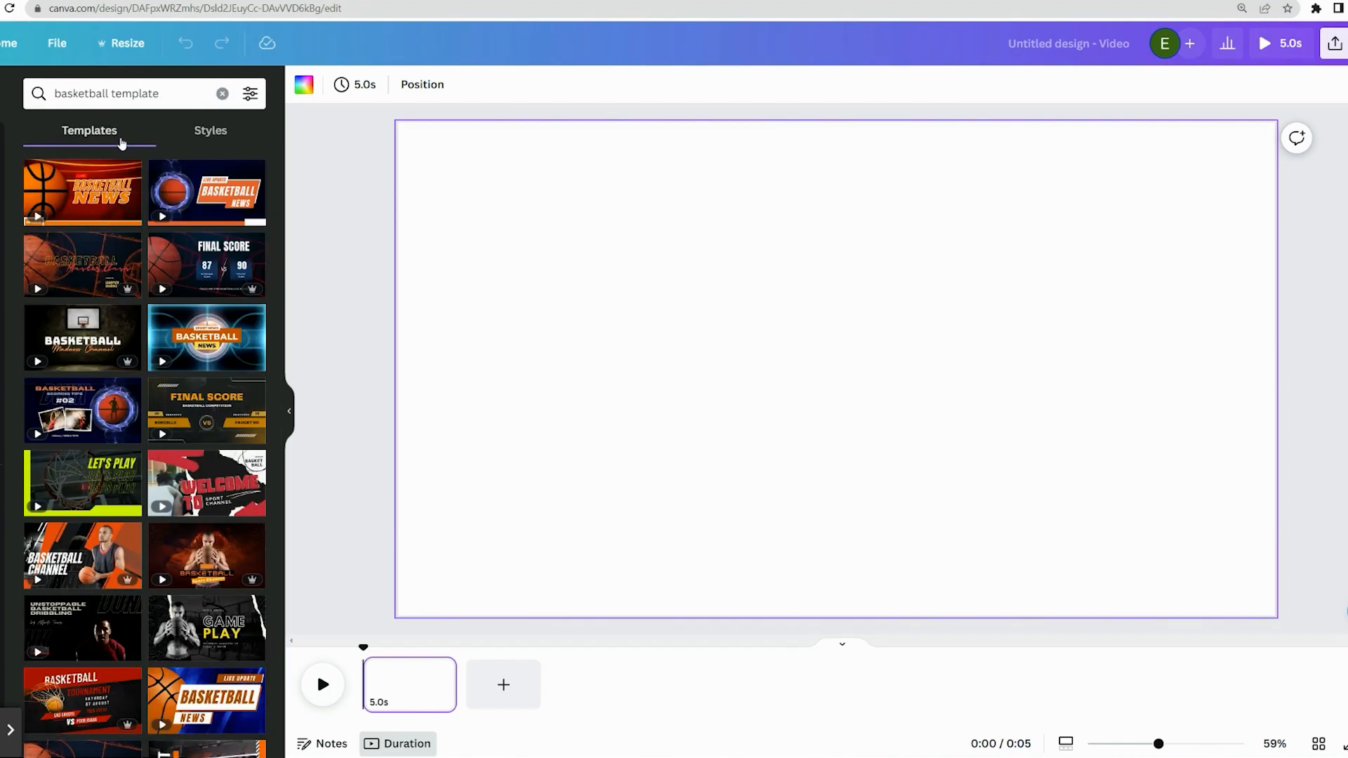
Apply the red Basketball News template to the page and delete its LIVE label
{"action": "left_click", "coordinate": [97, 200]}
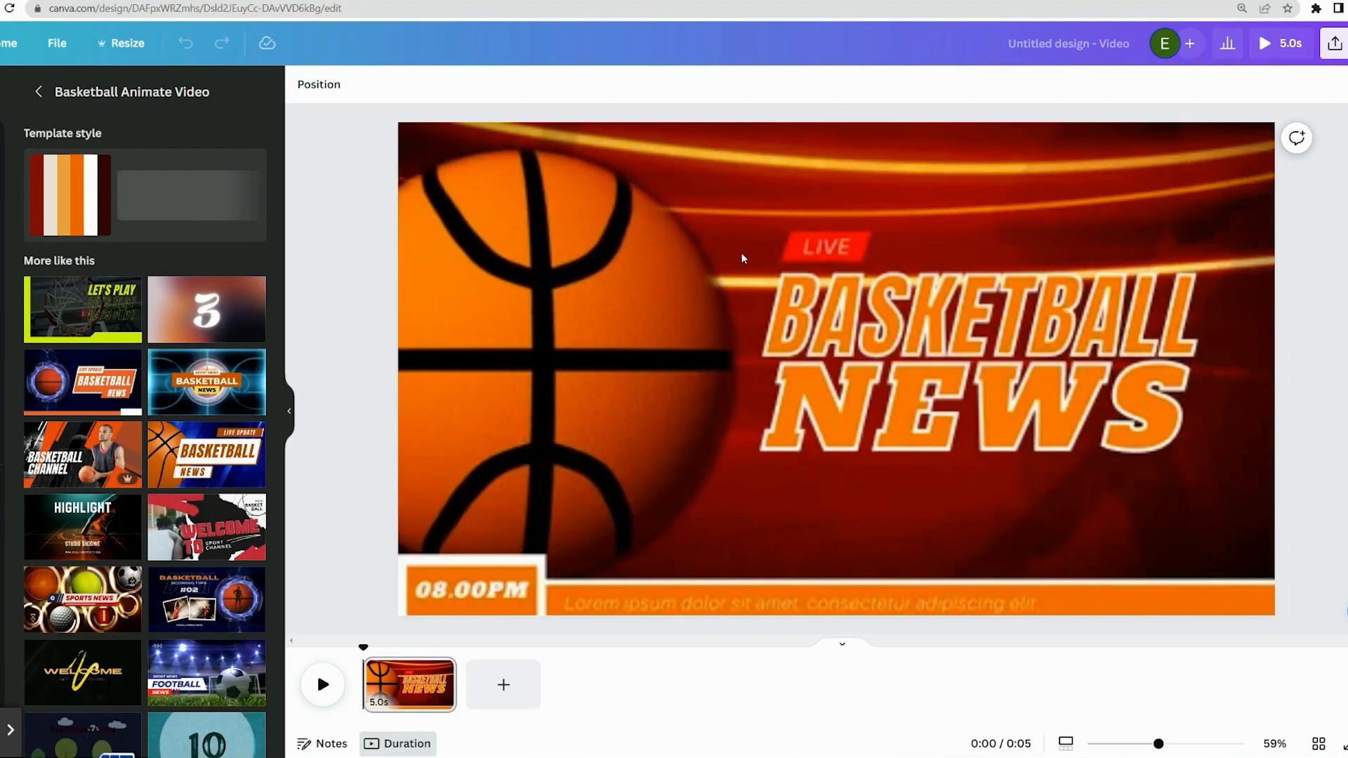
{"action": "left_click", "coordinate": [829, 248]}
{"action": "left_click", "coordinate": [831, 245]}
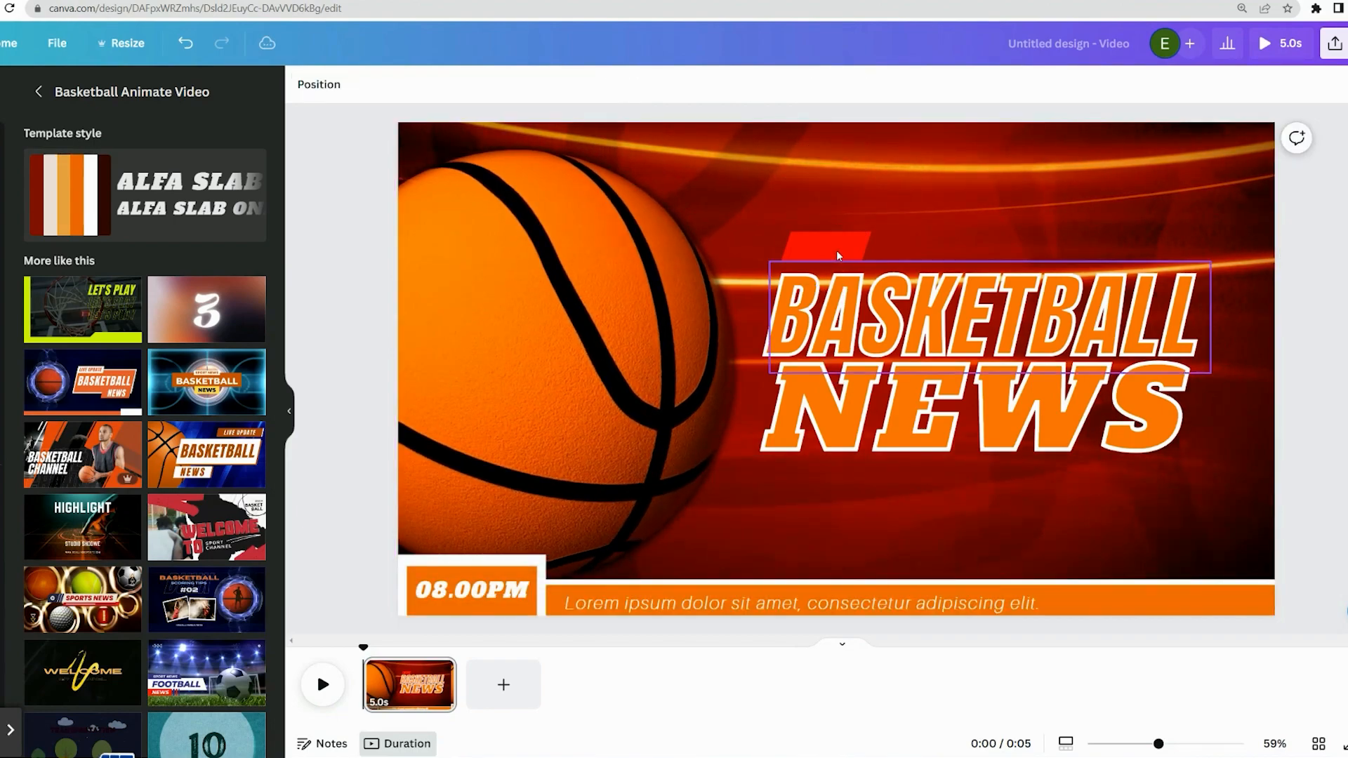
{"action": "key", "text": "Delete"}
Replace the NEWS text with "RAY'S", then move it above BASKETBALL and shrink it
{"action": "double_click", "coordinate": [894, 401]}
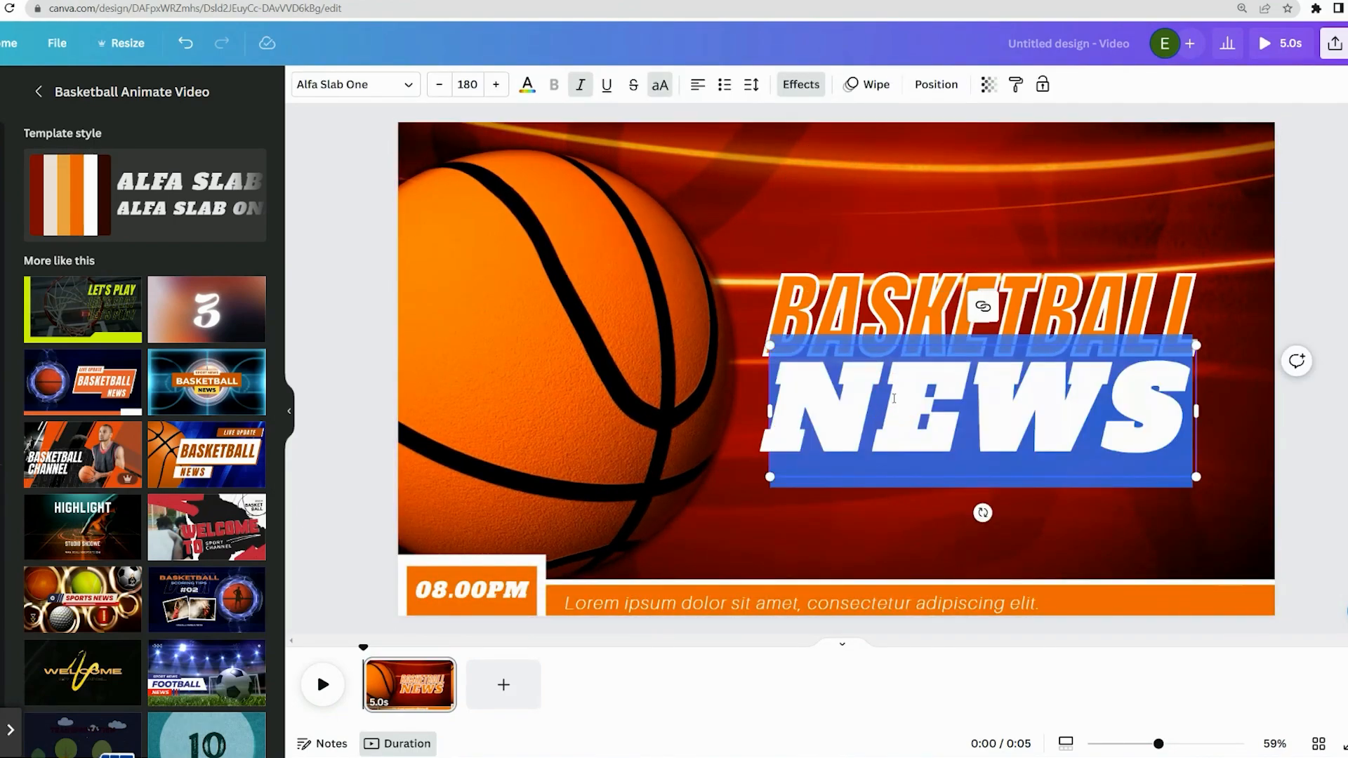
{"action": "type", "text": "RAY'S"}
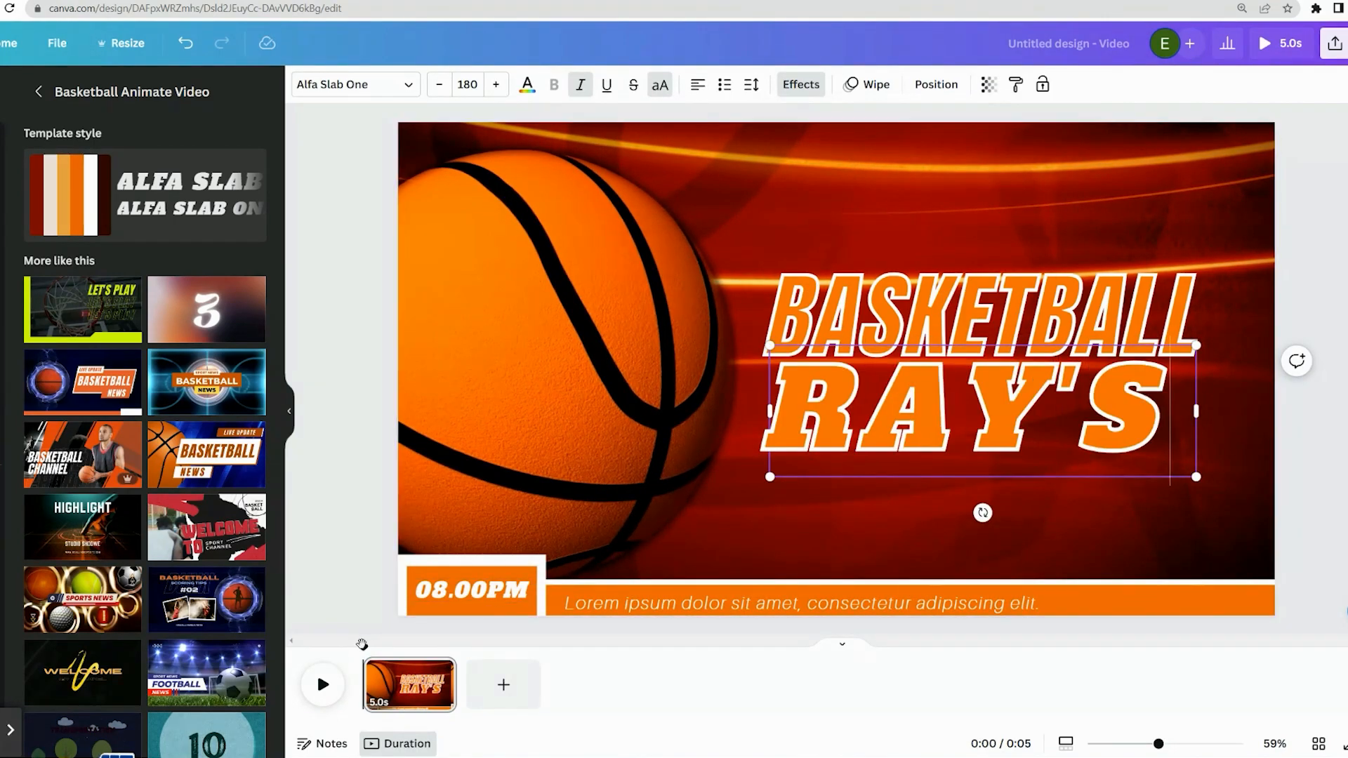
{"action": "left_click_drag", "start_coordinate": [997, 343], "coordinate": [975, 145]}
{"action": "left_click_drag", "start_coordinate": [1175, 148], "coordinate": [1041, 189]}
Duplicate the RAY'S heading, place the copy below BASKETBALL and change its text to "QUIZ"
{"action": "left_click_drag", "start_coordinate": [918, 220], "coordinate": [894, 457]}
{"action": "double_click", "coordinate": [918, 207]}
{"action": "key", "text": "Escape"}
{"action": "key", "text": "ctrl+d"}
{"action": "double_click", "coordinate": [894, 457]}
{"action": "type", "text": "QUIZ"}
Replace the placeholder sentence in the orange strip with "How good is your 90's NBA Basketball knowledge?"
{"action": "left_click", "coordinate": [840, 237]}
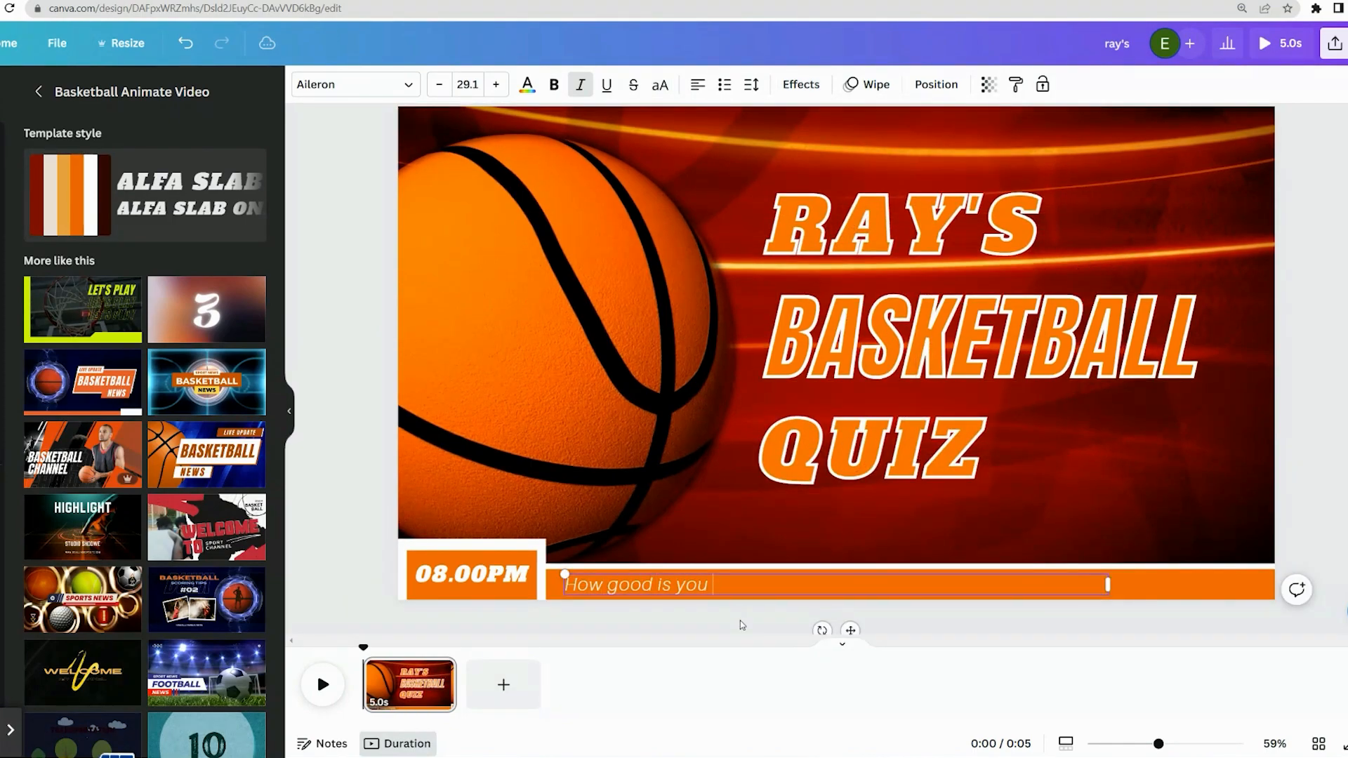
{"action": "type", "text": "'s NBA Basketball knowledge?"}
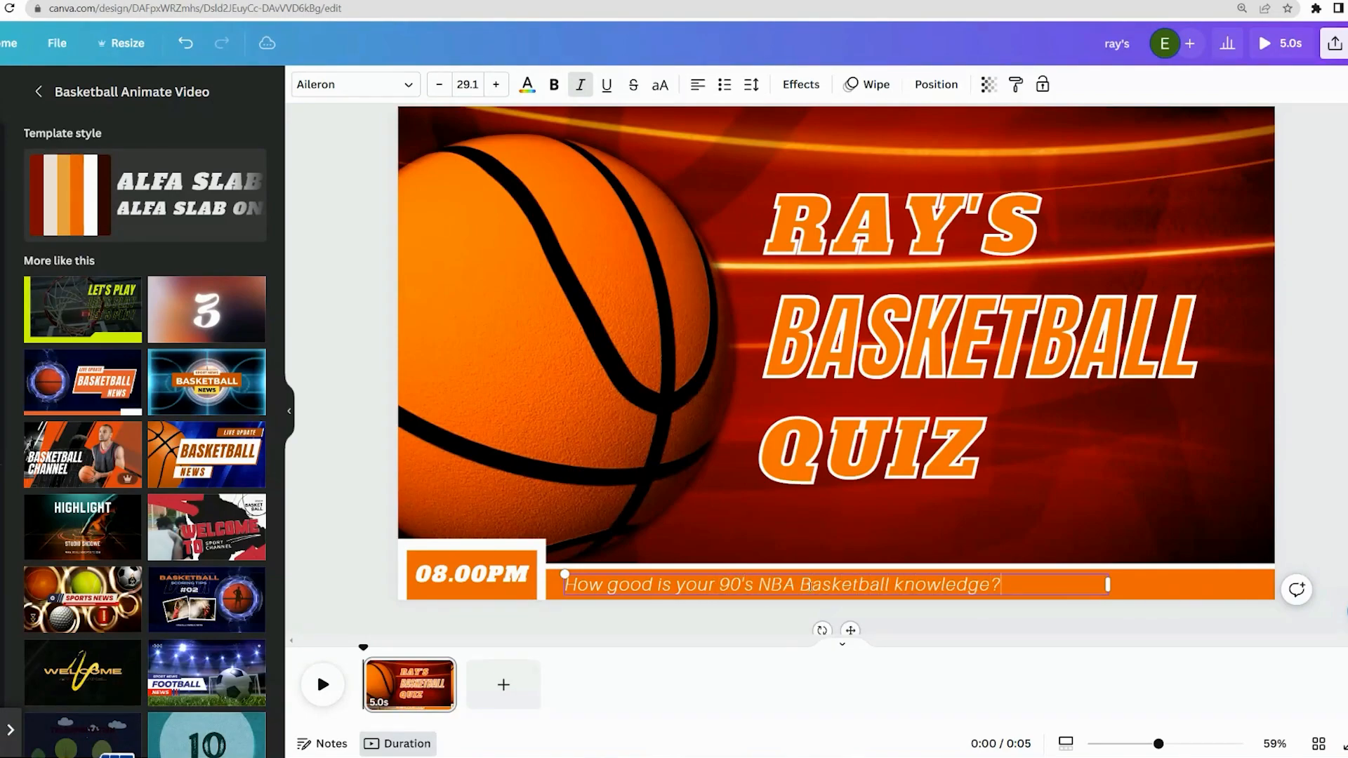
{"action": "left_click", "coordinate": [832, 356]}
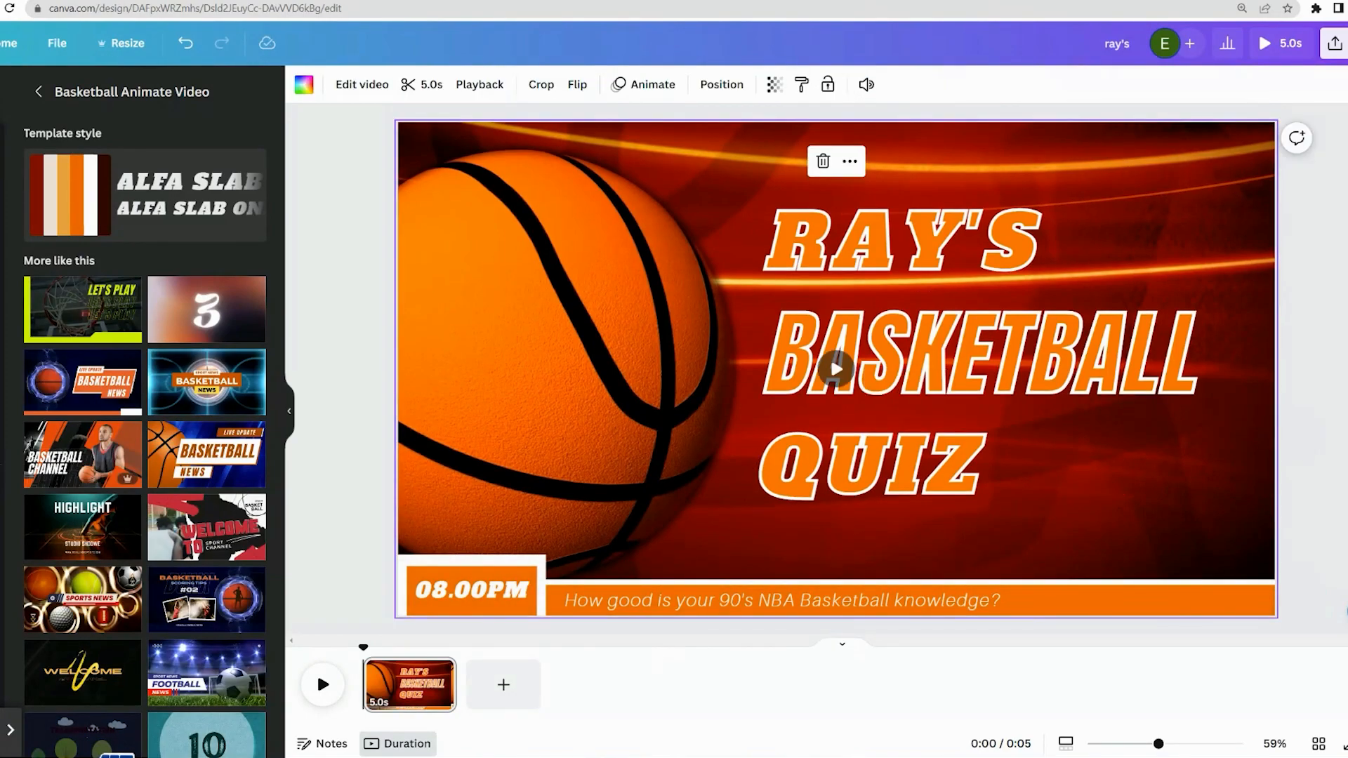
Upload the VID Infinity logo image from the VidInfinity Files folder on the PROJECTS (D:) drive
{"action": "mouse_move", "coordinate": [312, 757]}
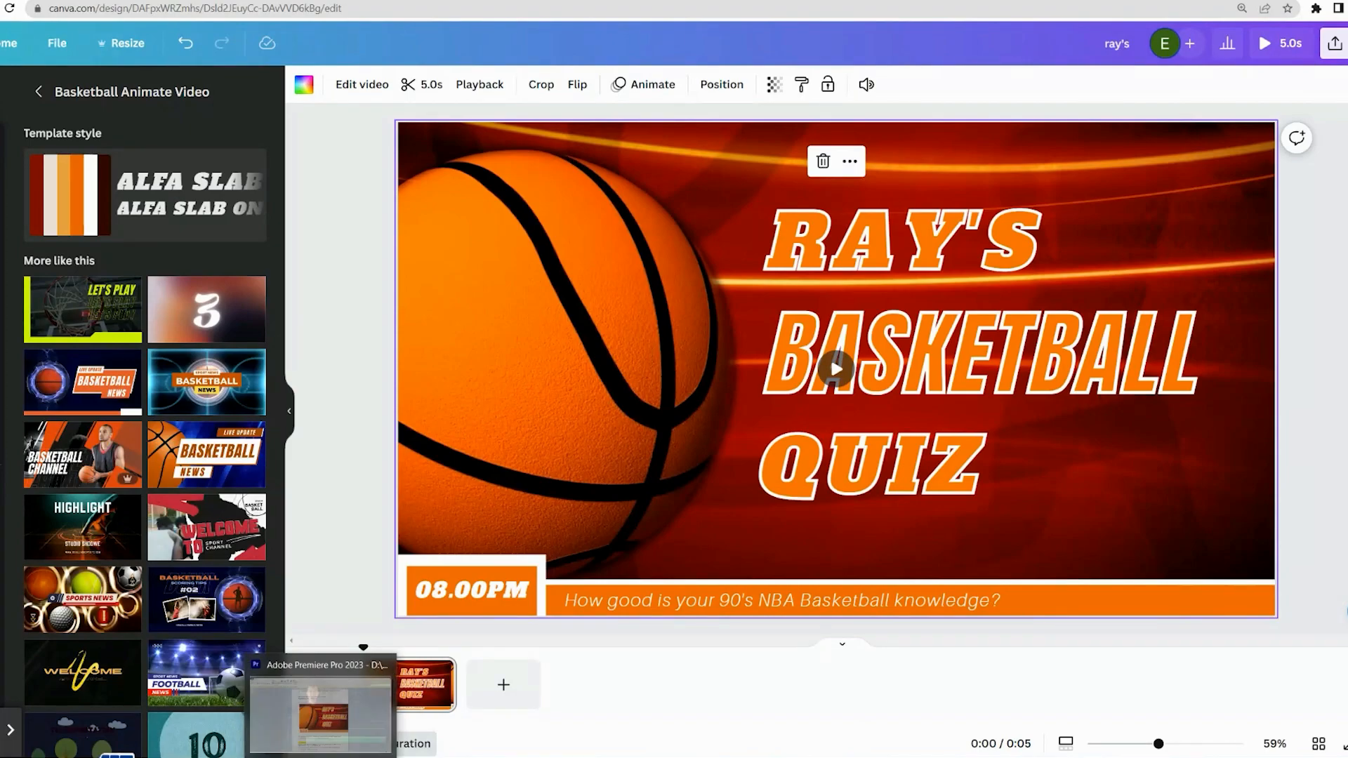
{"action": "left_click", "coordinate": [275, 757]}
{"action": "left_click", "coordinate": [394, 369]}
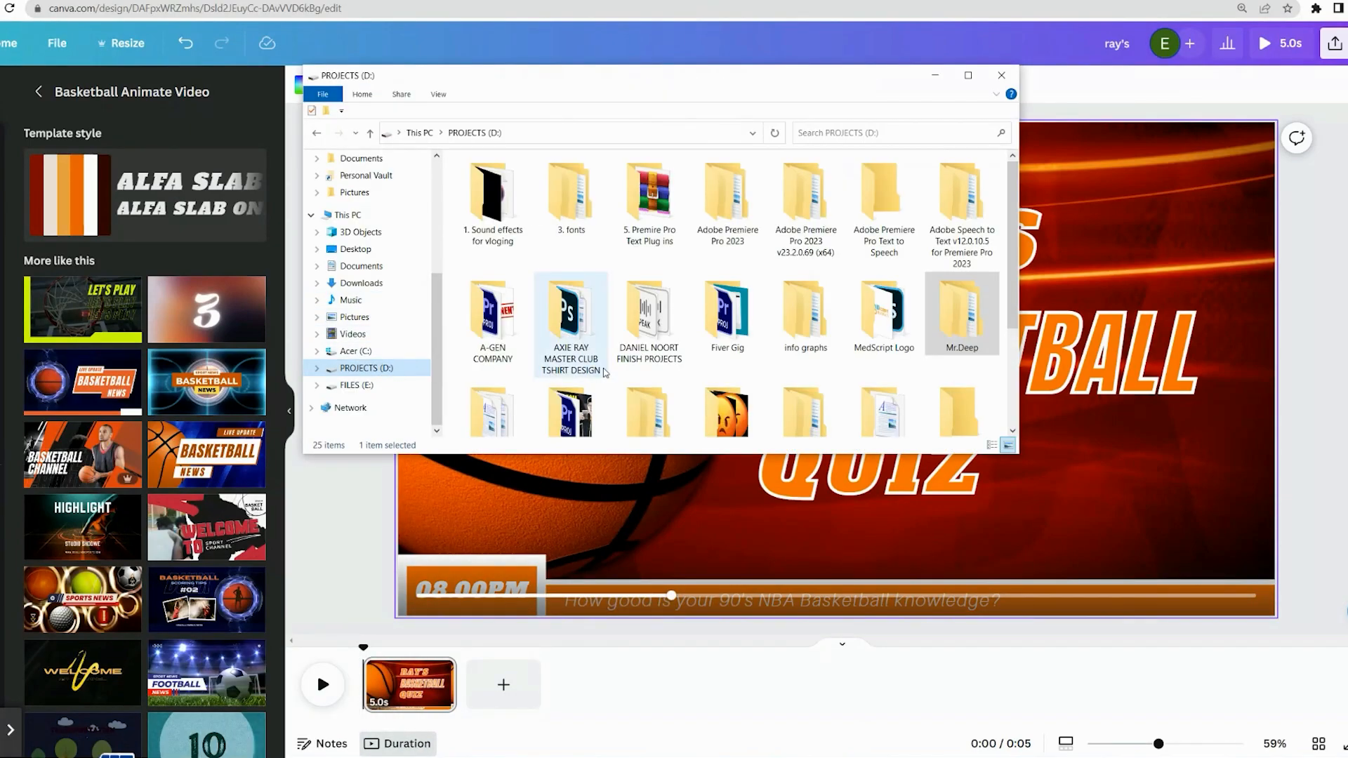
{"action": "scroll", "coordinate": [618, 358], "scroll_direction": "down", "scroll_amount": 2}
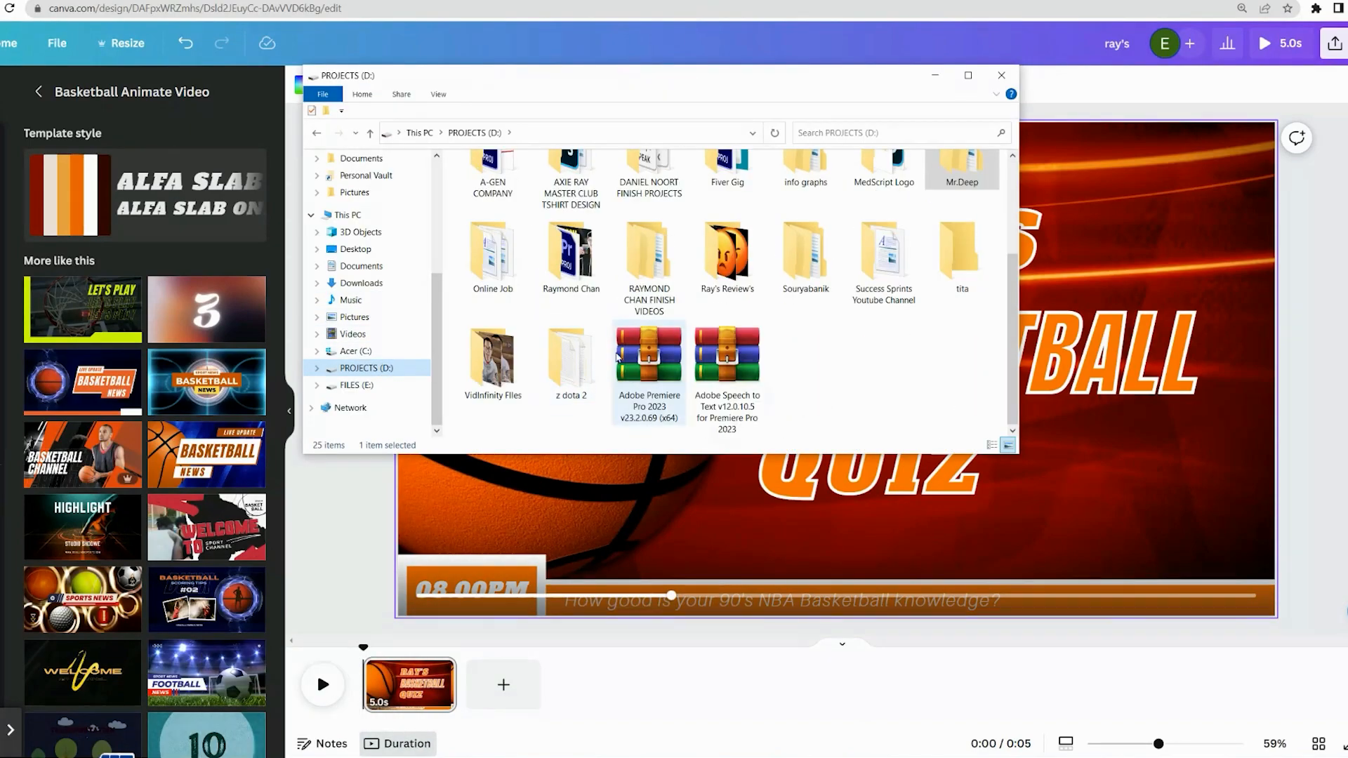
{"action": "double_click", "coordinate": [510, 395]}
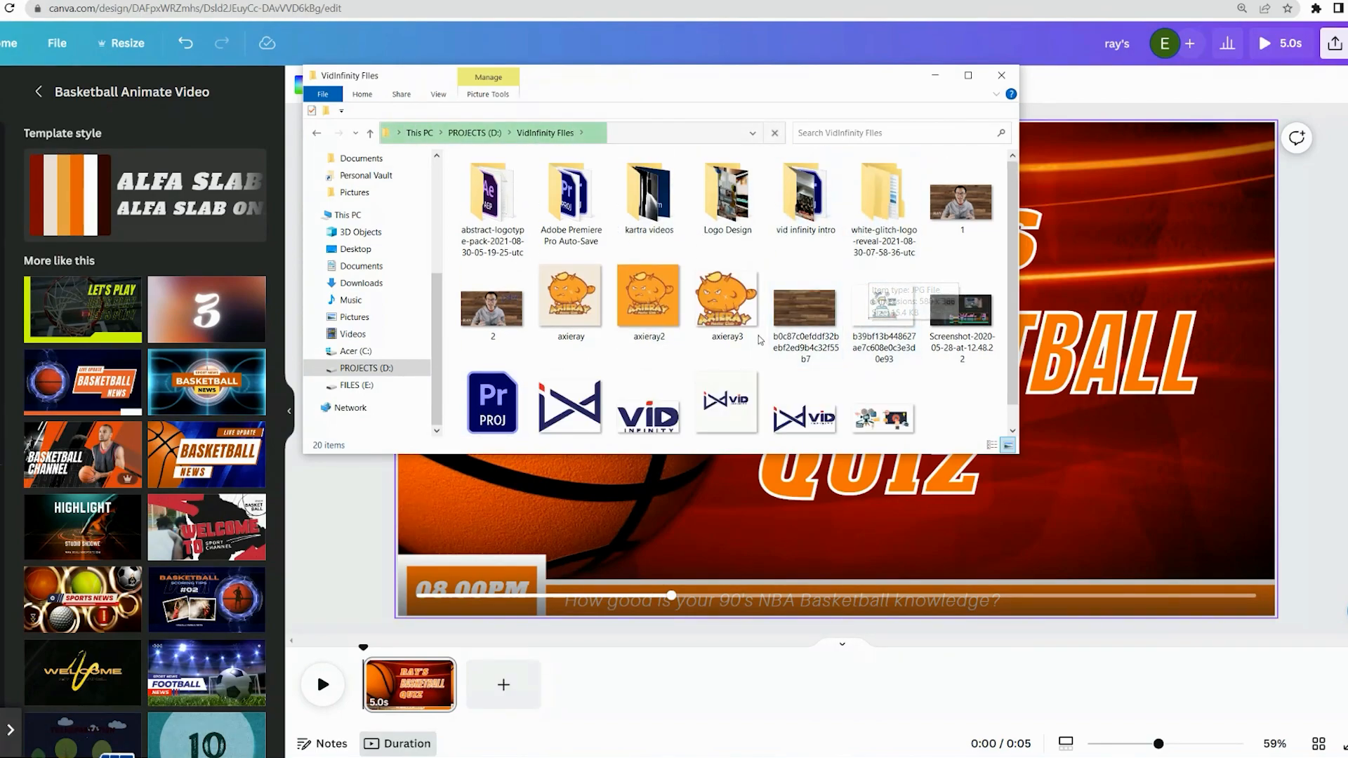
{"action": "scroll", "coordinate": [807, 386], "scroll_direction": "down", "scroll_amount": 1}
{"action": "left_click_drag", "start_coordinate": [818, 406], "coordinate": [96, 464]}
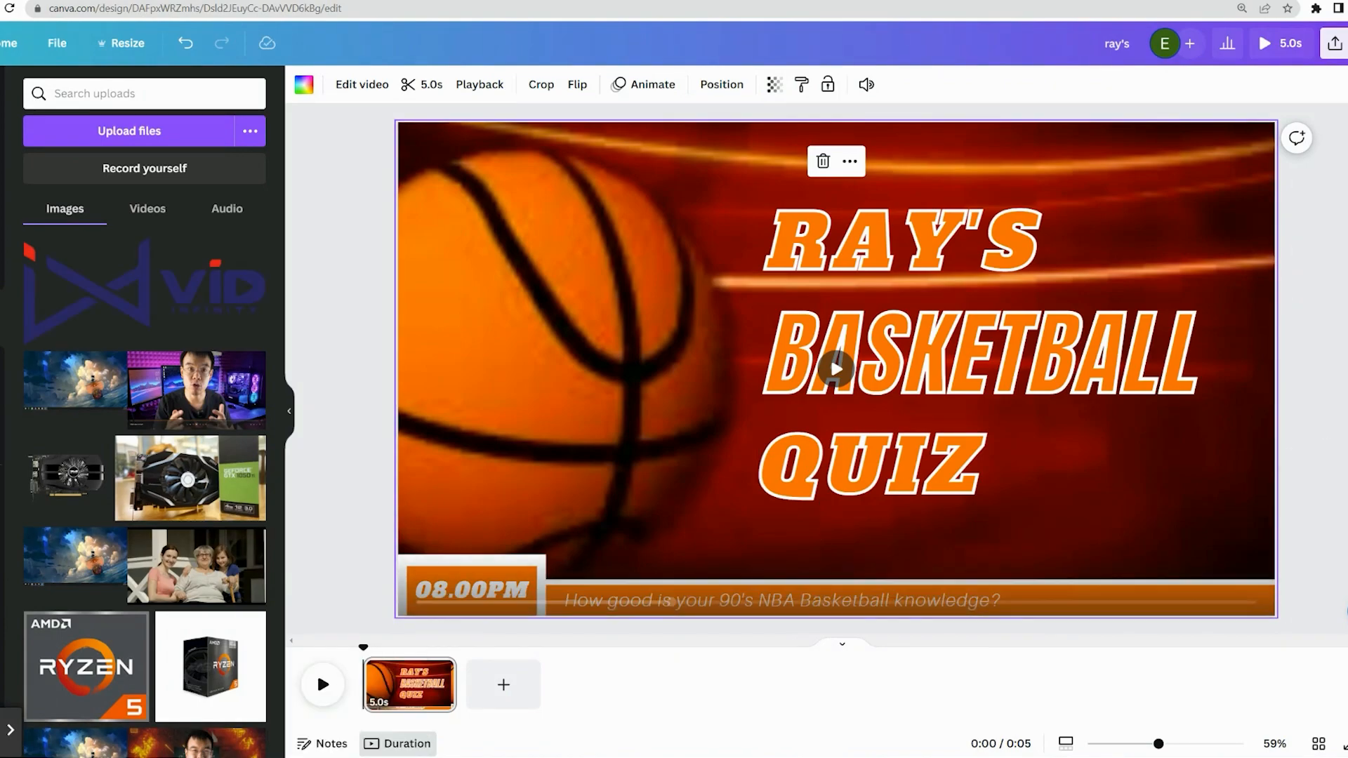
Add the uploaded VID Infinity logo to the page, shrink it and place it in the page's upper-left corner
{"action": "left_click", "coordinate": [54, 390]}
{"action": "left_click_drag", "start_coordinate": [567, 314], "coordinate": [795, 409]}
{"action": "left_click_drag", "start_coordinate": [1165, 246], "coordinate": [723, 445]}
{"action": "left_click_drag", "start_coordinate": [631, 461], "coordinate": [608, 176]}
{"action": "left_click", "coordinate": [688, 276]}
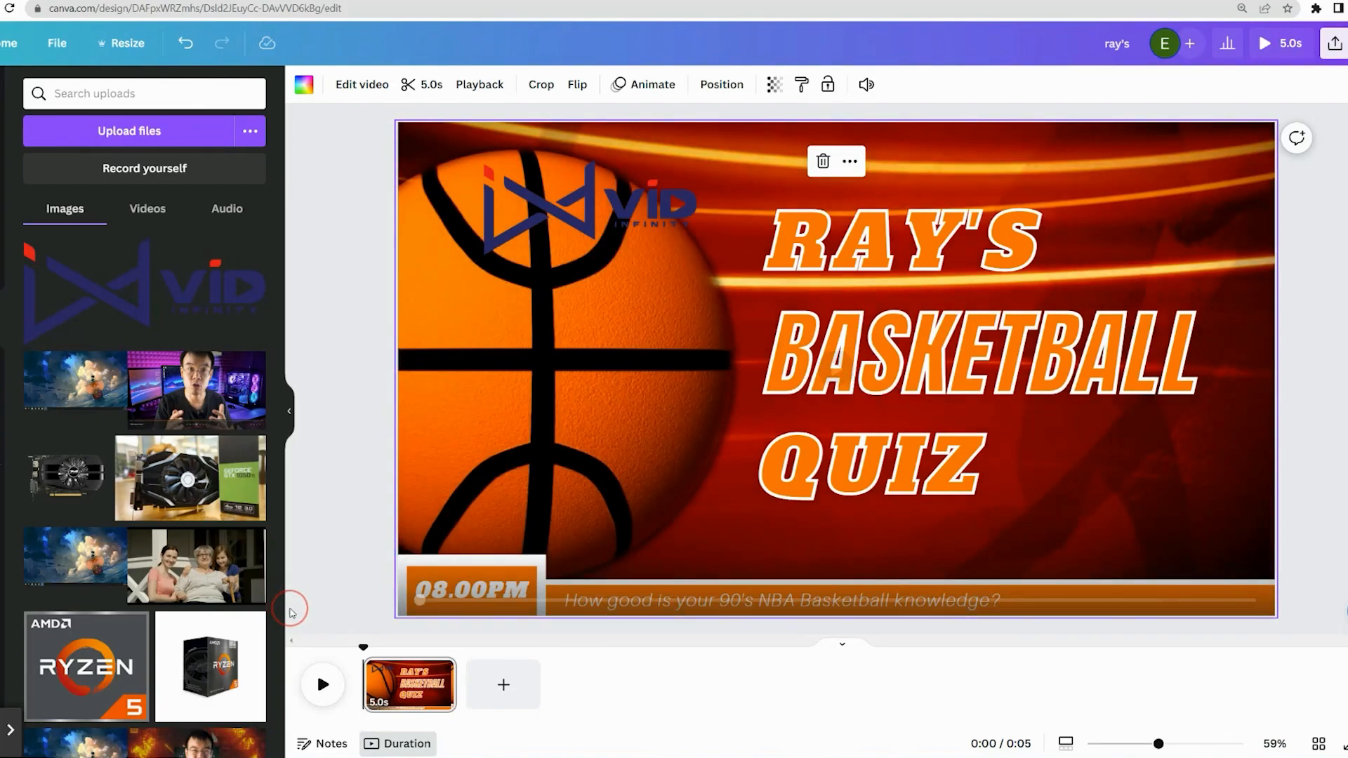
{"action": "left_click", "coordinate": [591, 222]}
{"action": "left_click_drag", "start_coordinate": [592, 222], "coordinate": [1140, 188]}
{"action": "left_click_drag", "start_coordinate": [1235, 131], "coordinate": [494, 312]}
{"action": "left_click_drag", "start_coordinate": [506, 183], "coordinate": [503, 166]}
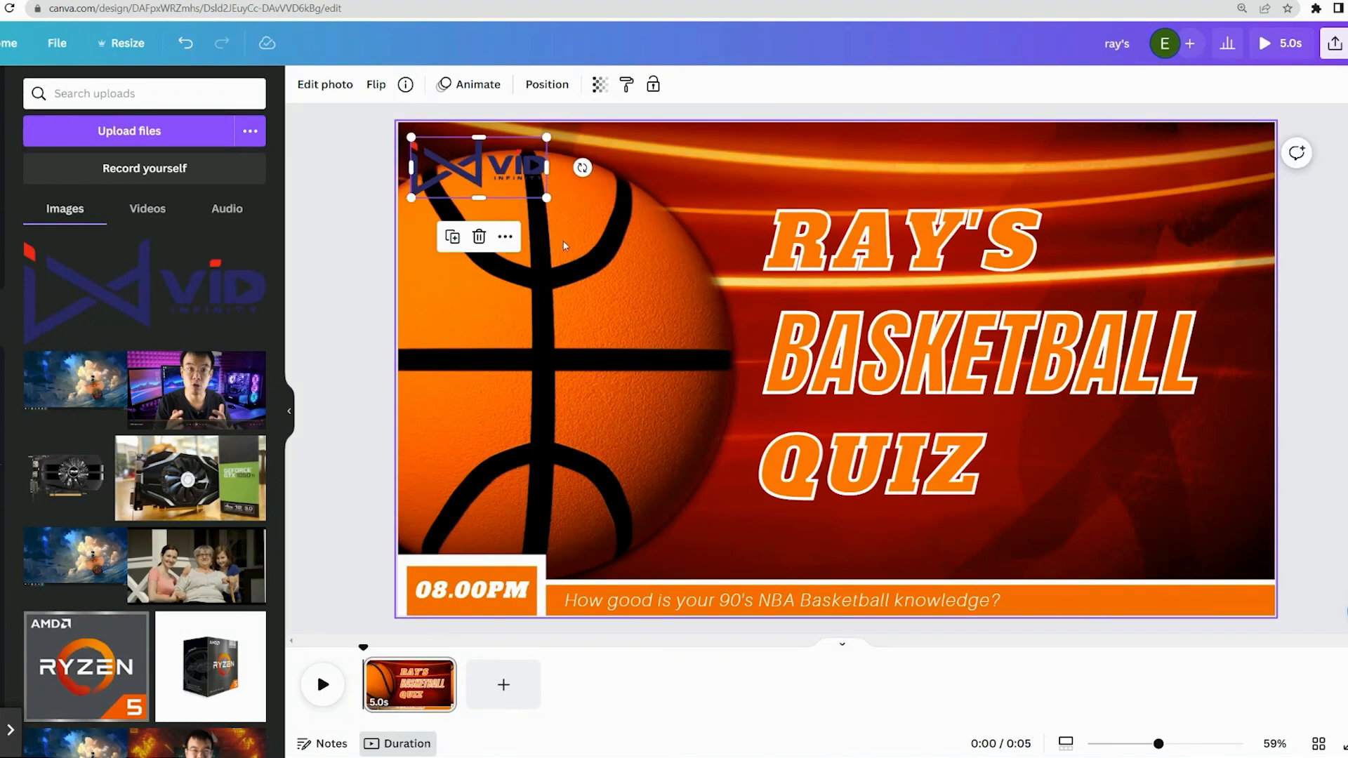
{"action": "left_click", "coordinate": [566, 246]}
Play the basketball background clip on the page
{"action": "left_click", "coordinate": [1051, 662]}
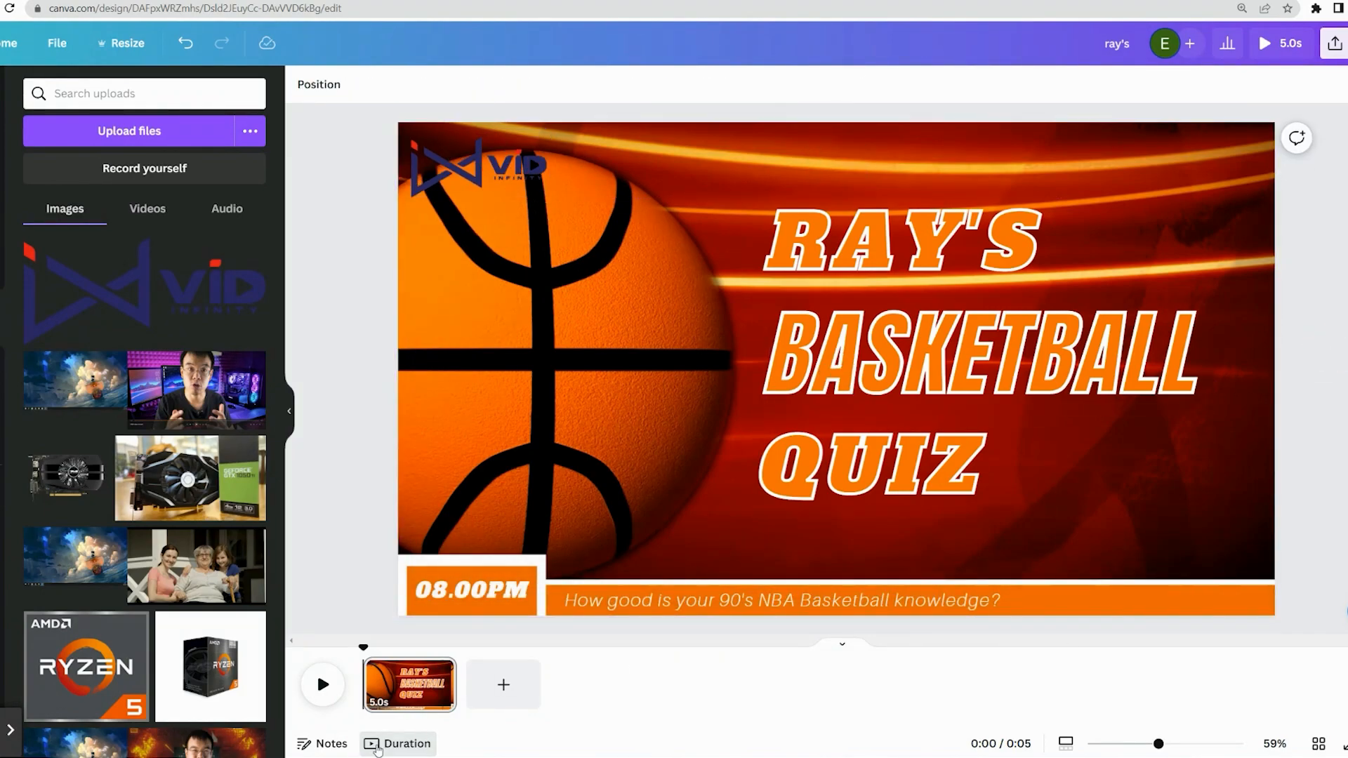
{"action": "left_click", "coordinate": [865, 368]}
{"action": "left_click", "coordinate": [837, 370]}
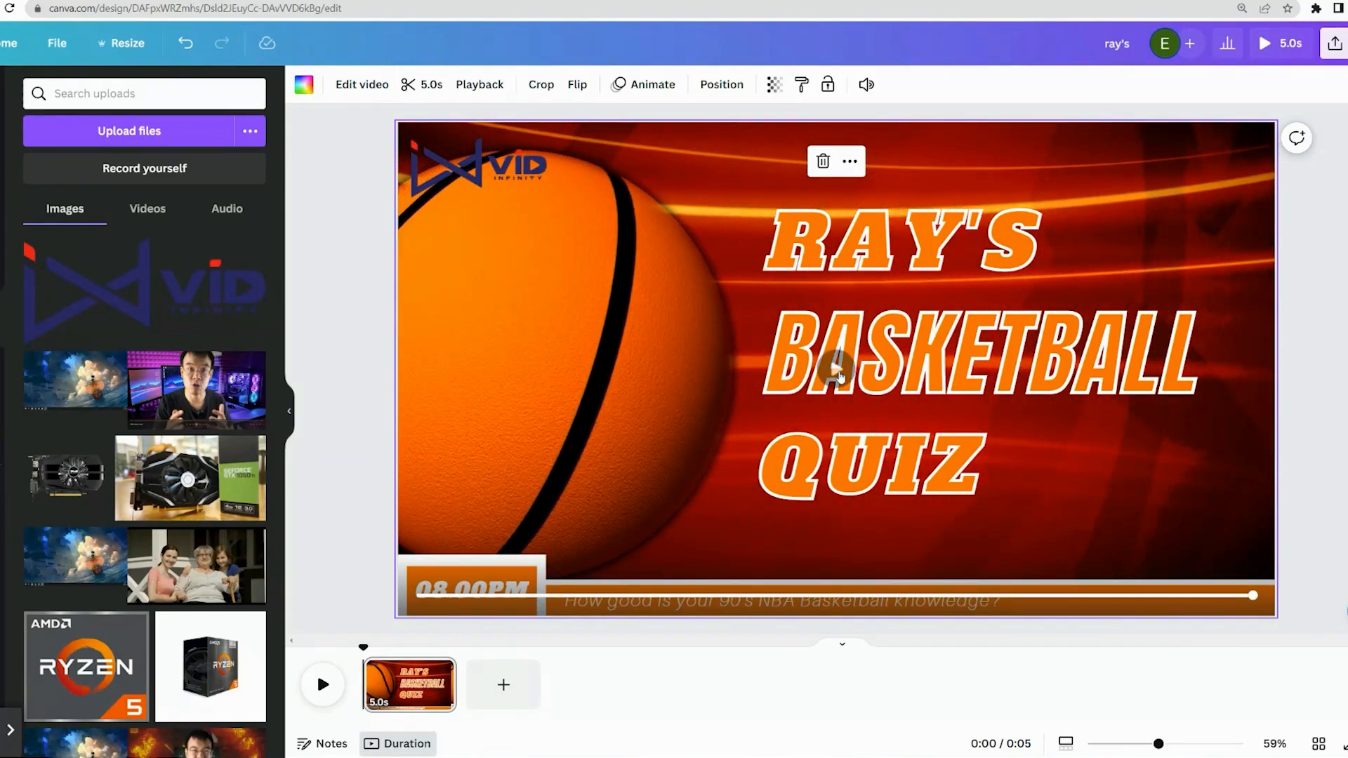
Open Epidemic Sound's featured music page in a new browser tab and examine the recommended tracks and playlists
{"action": "key", "text": "ctrl+t"}
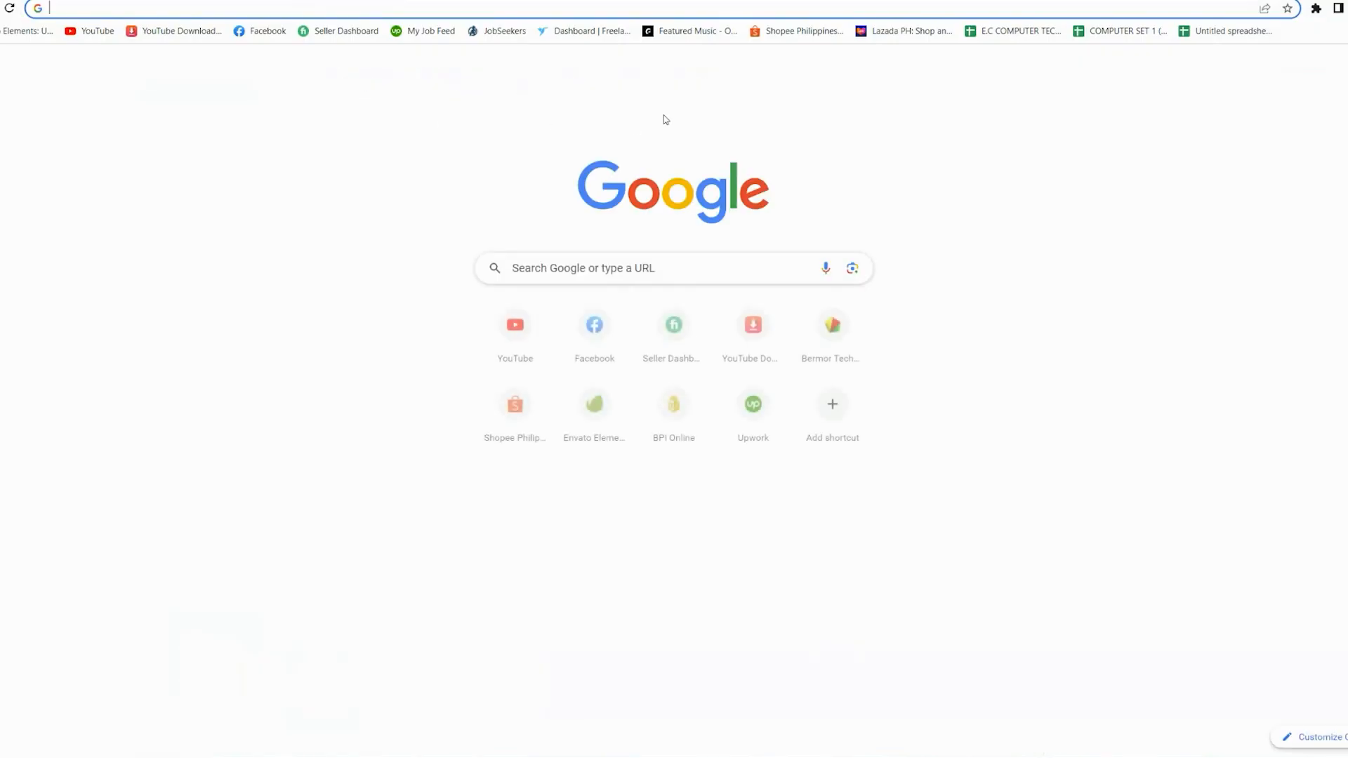
{"action": "left_click", "coordinate": [696, 32]}
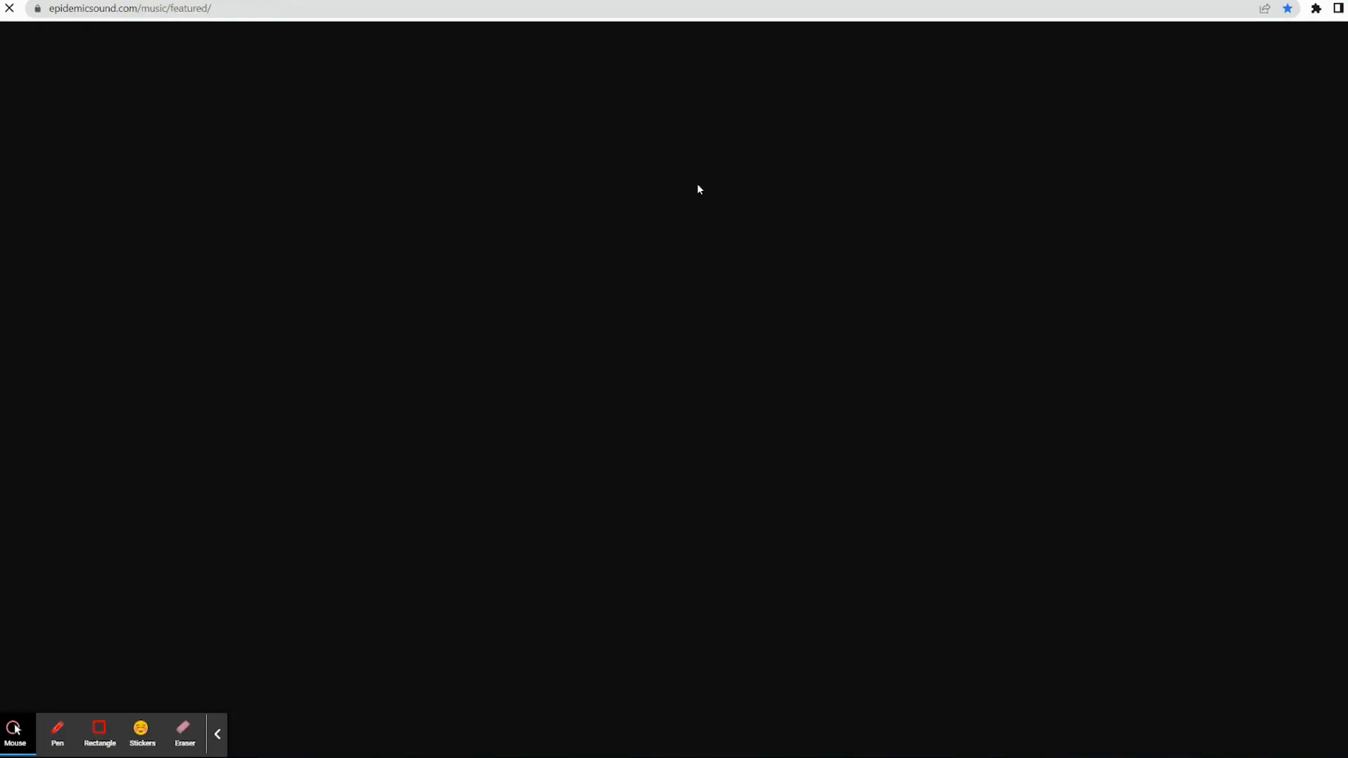
{"action": "left_click", "coordinate": [223, 736]}
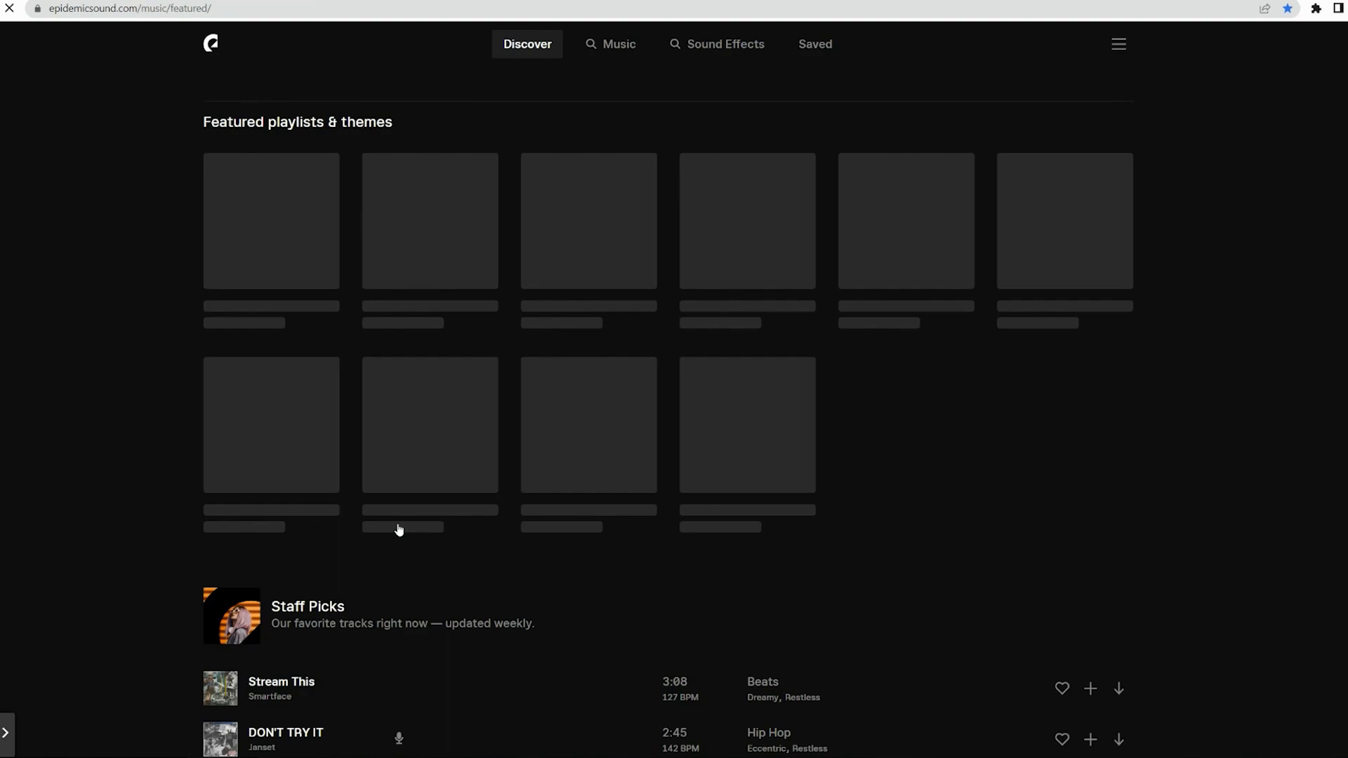
{"action": "scroll", "coordinate": [668, 423], "scroll_direction": "down", "scroll_amount": 1}
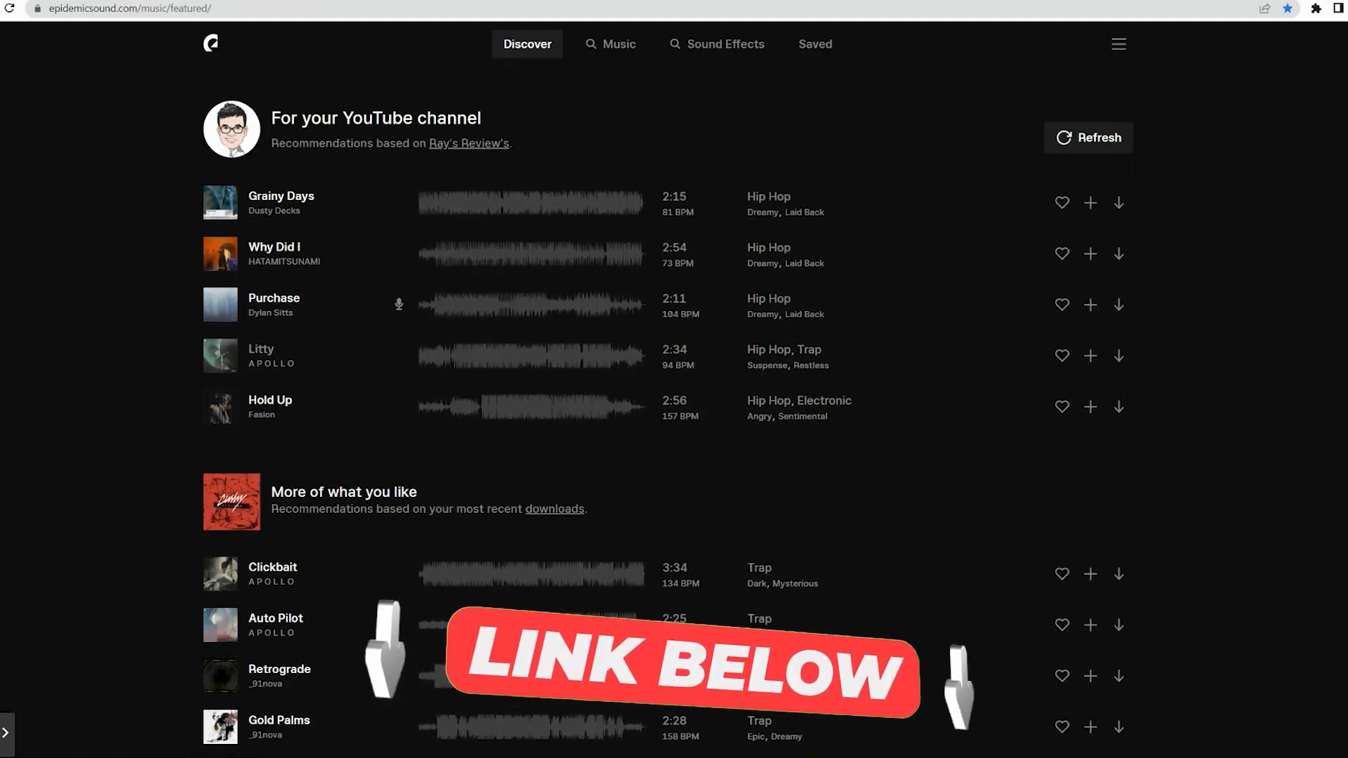
{"action": "scroll", "coordinate": [668, 419], "scroll_direction": "down", "scroll_amount": 1}
{"action": "scroll", "coordinate": [667, 420], "scroll_direction": "down", "scroll_amount": 2}
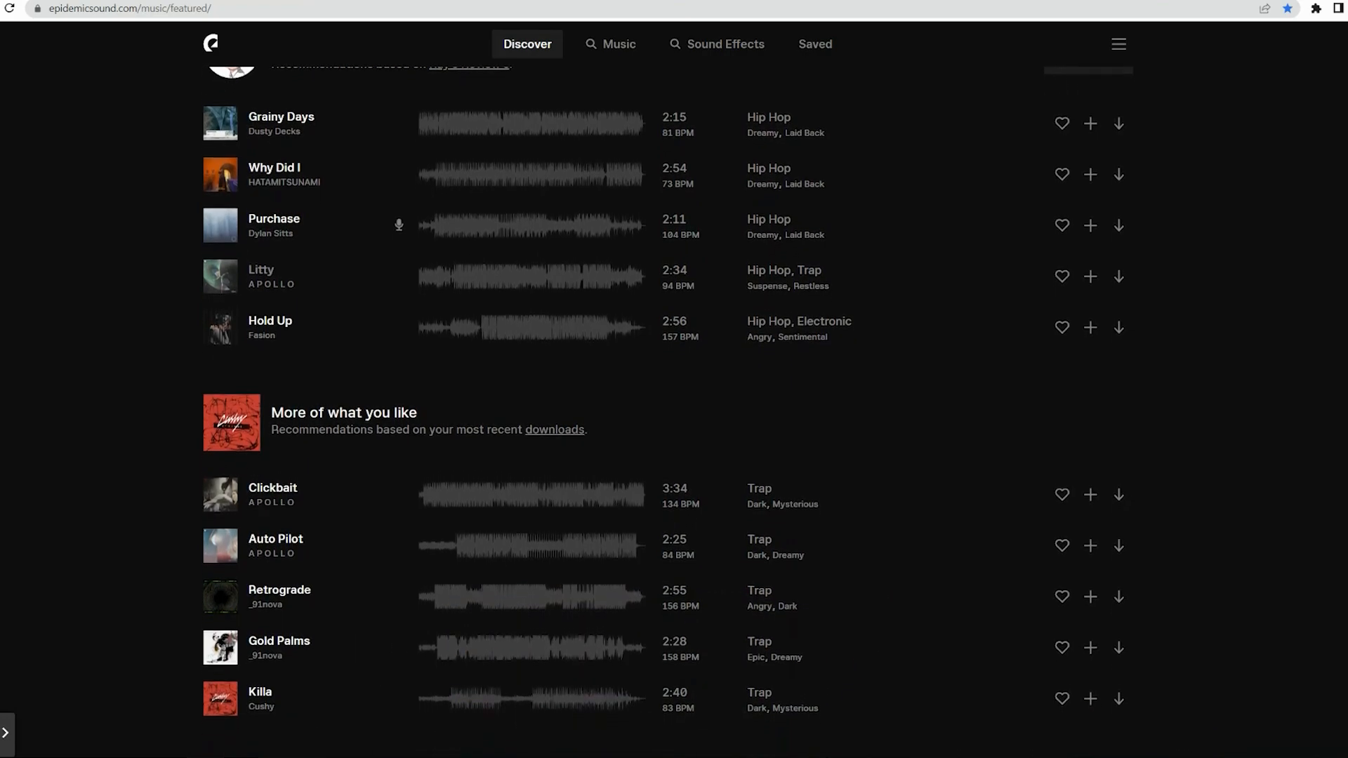
{"action": "scroll", "coordinate": [668, 419], "scroll_direction": "down", "scroll_amount": 2}
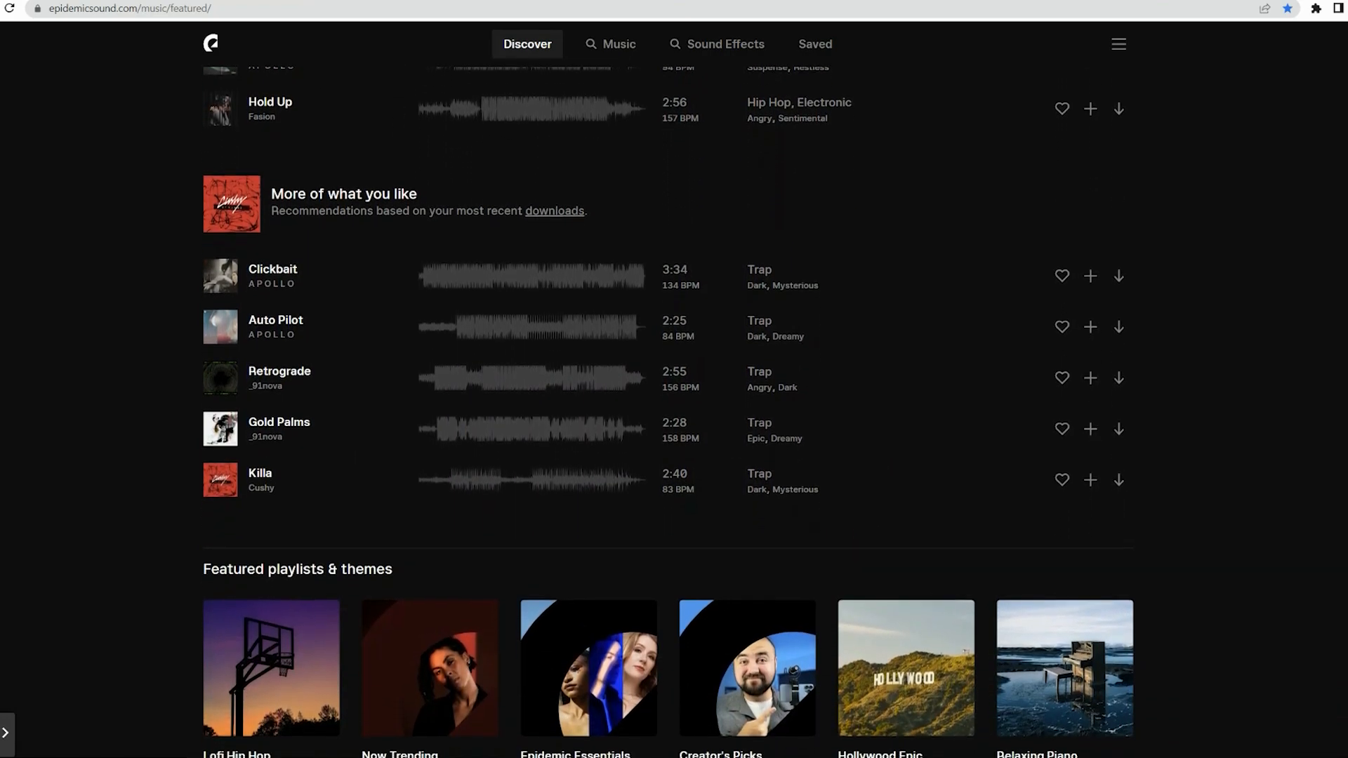
{"action": "scroll", "coordinate": [667, 419], "scroll_direction": "up", "scroll_amount": 5}
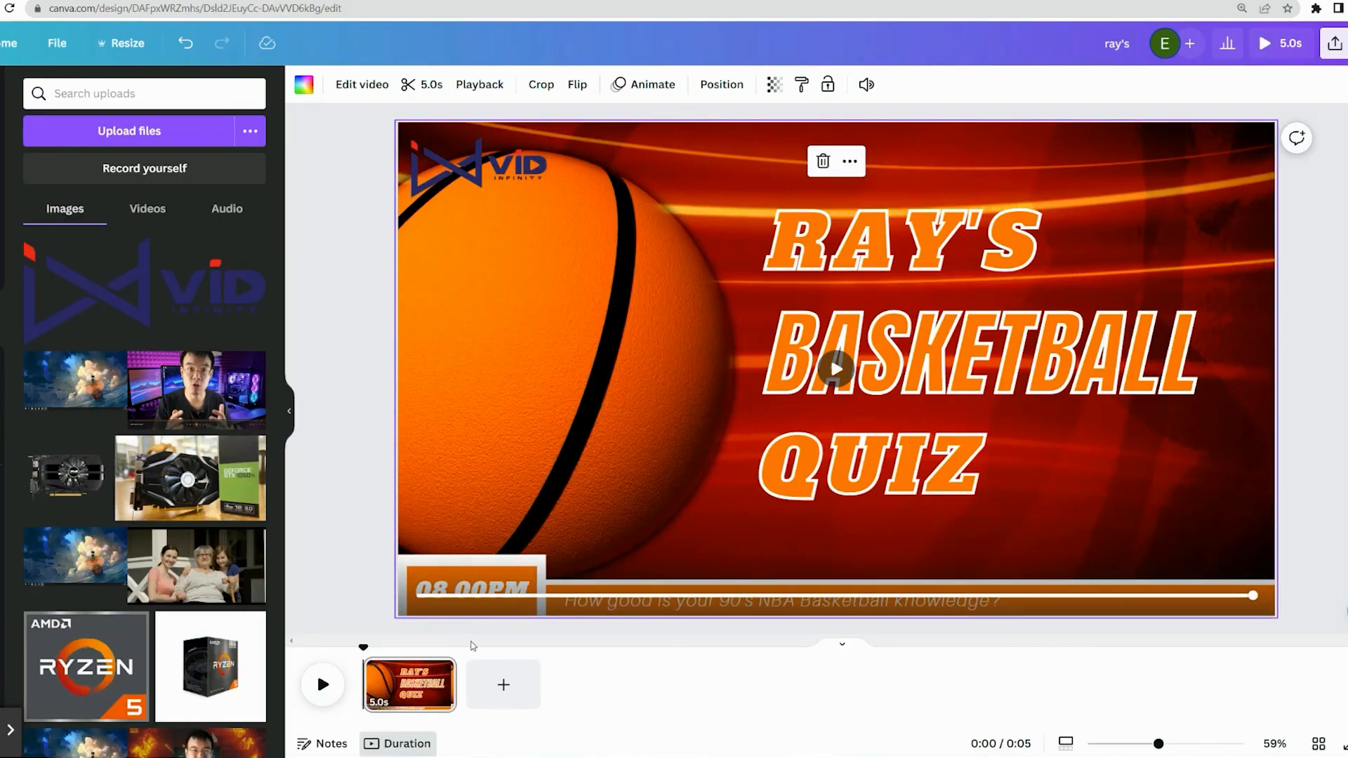
Preview the basketball title page's animation by playing the timeline twice
{"action": "left_click", "coordinate": [323, 685]}
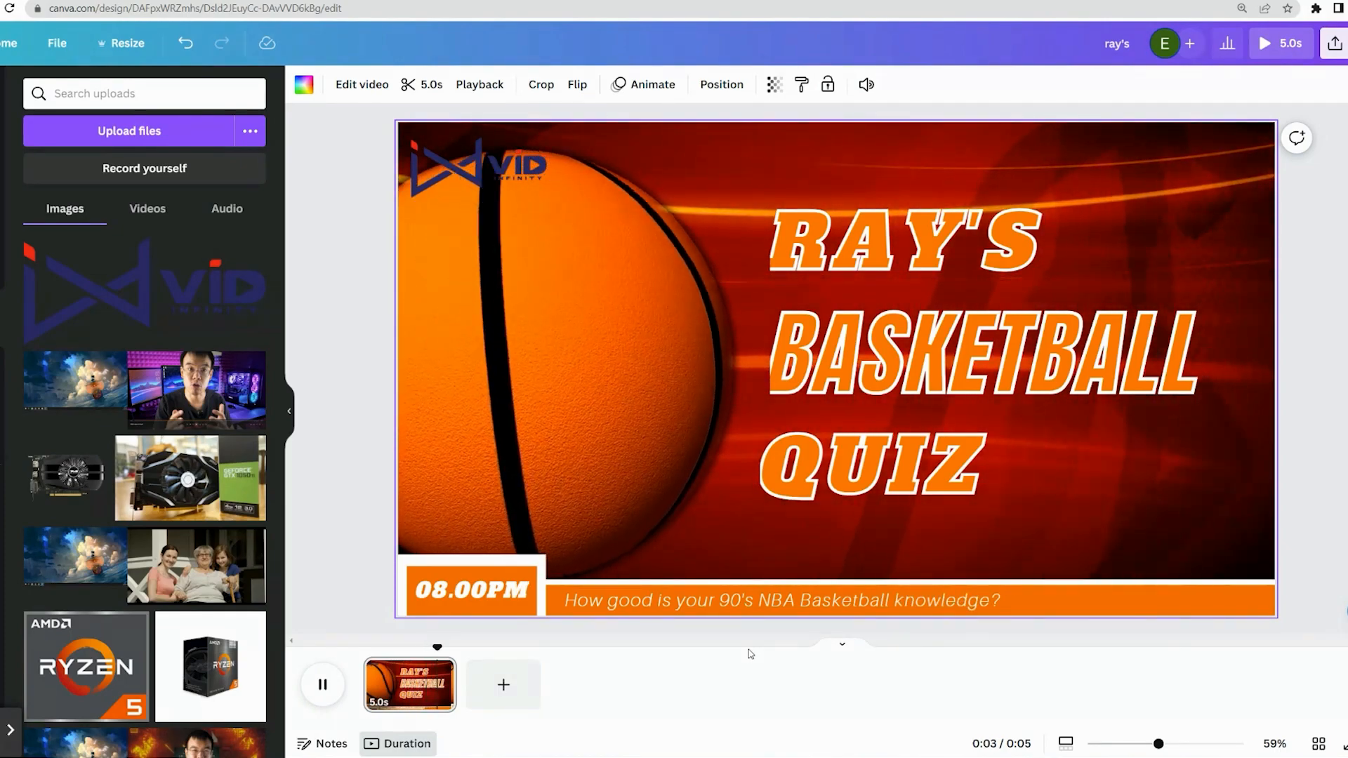
{"action": "left_click", "coordinate": [333, 695]}
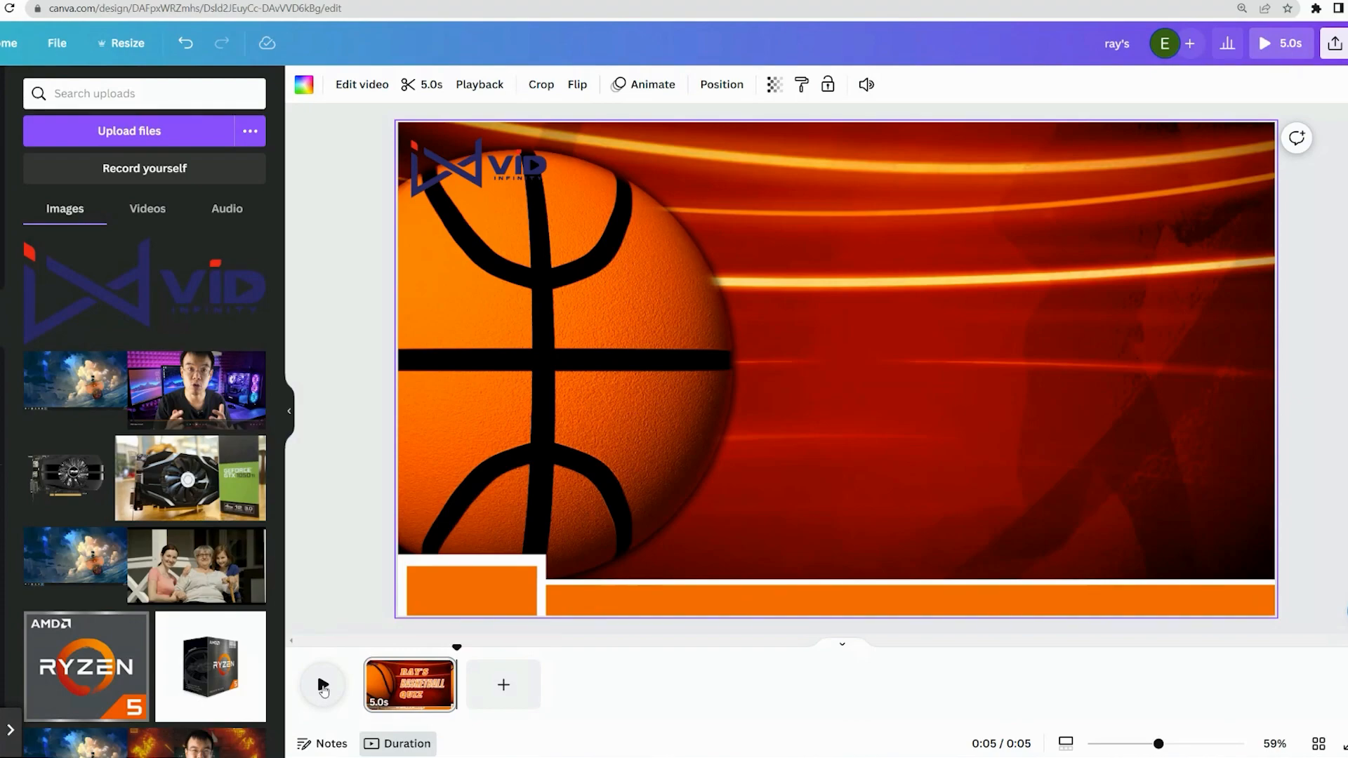
{"action": "left_click", "coordinate": [323, 687]}
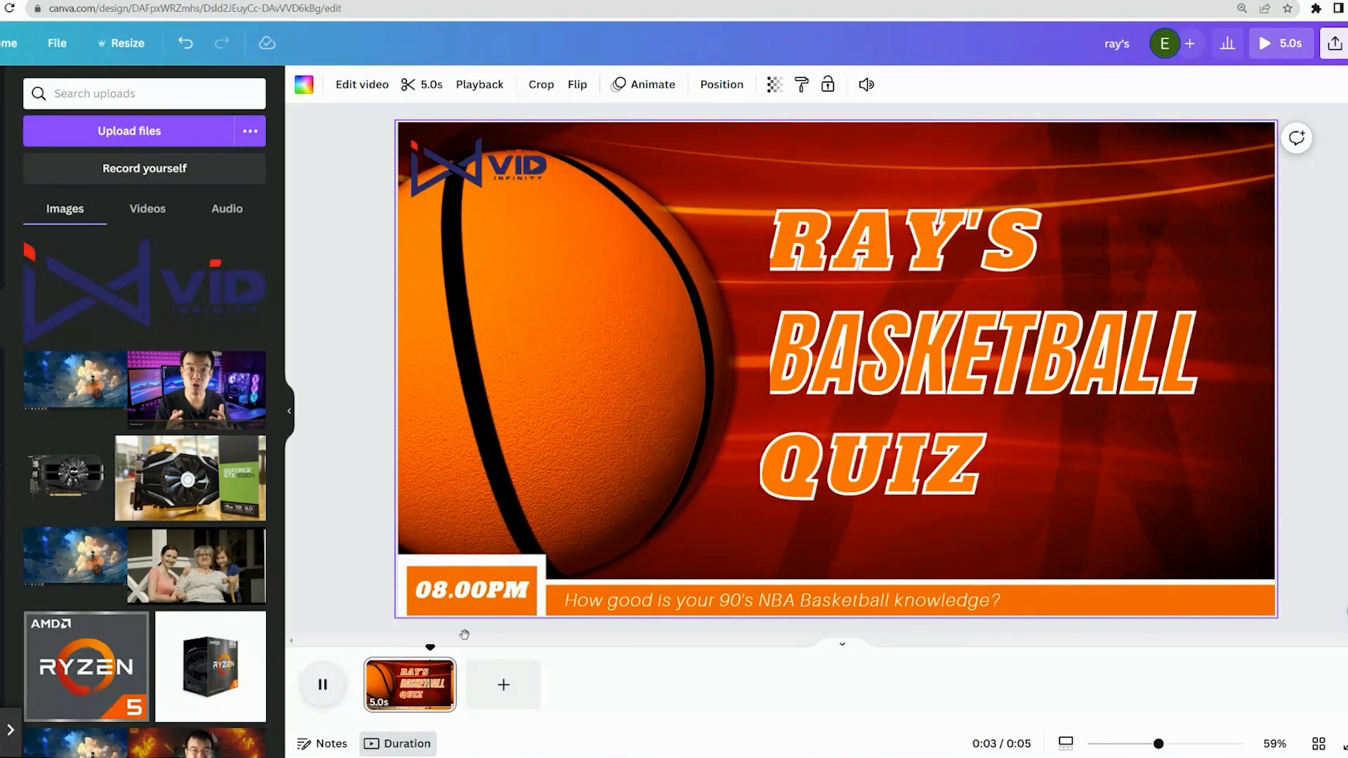
{"action": "left_click", "coordinate": [342, 683]}
{"action": "left_click", "coordinate": [845, 366]}
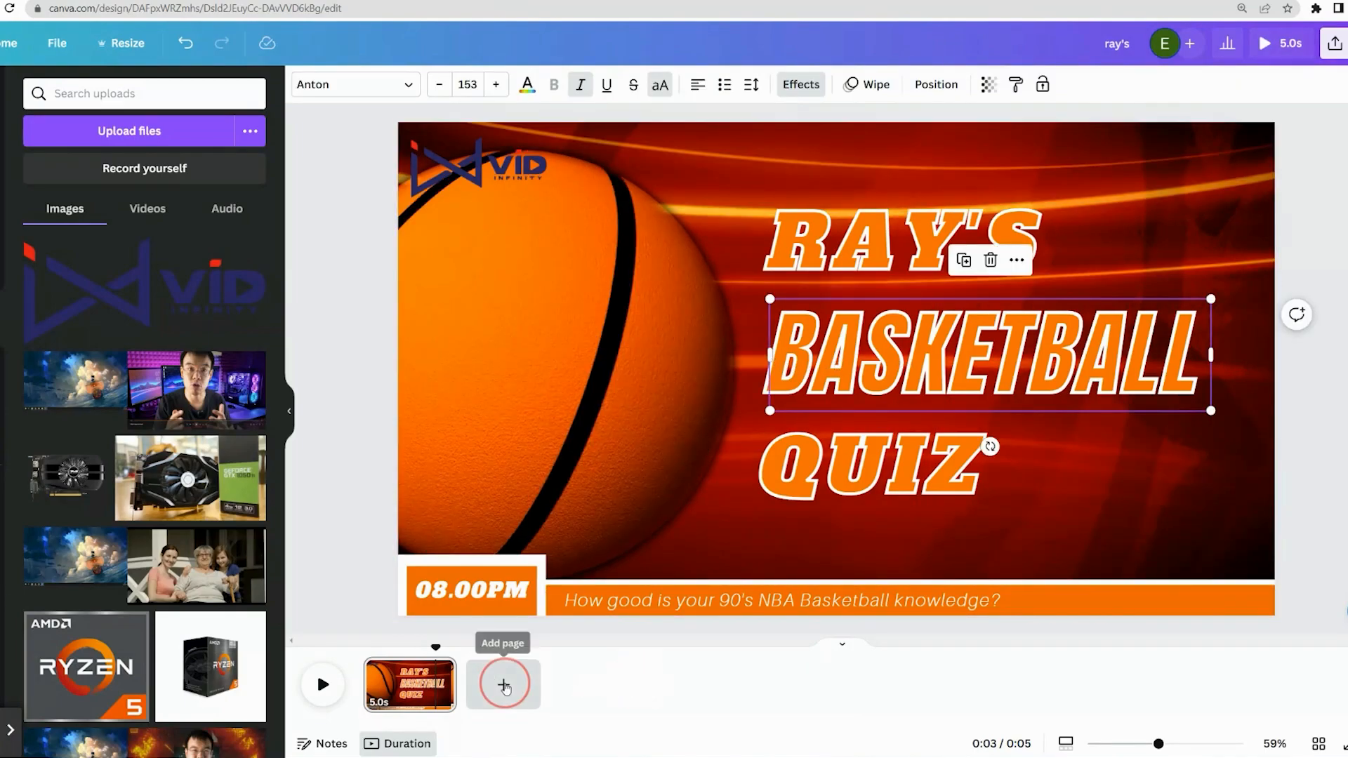
Add a blank page after the title page and view its timing setting
{"action": "left_click", "coordinate": [503, 684]}
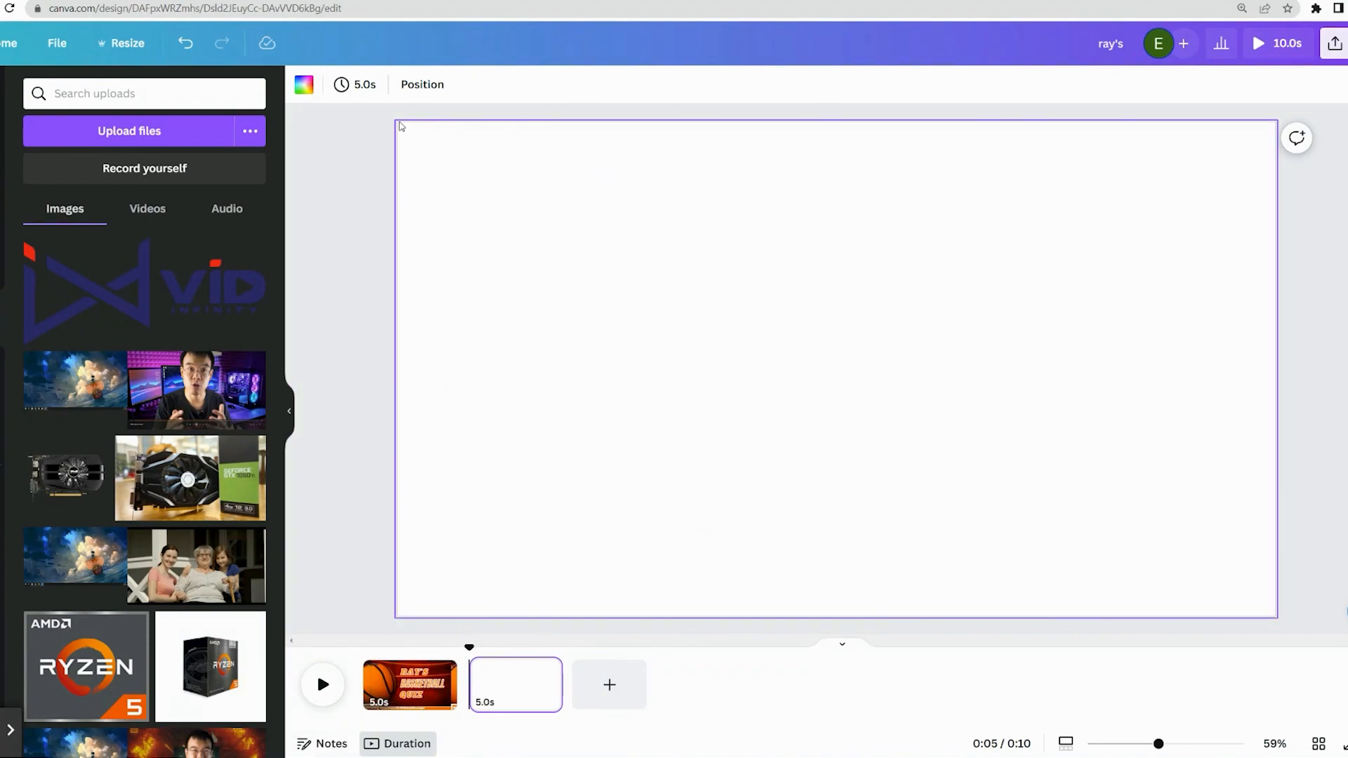
{"action": "left_click", "coordinate": [361, 86]}
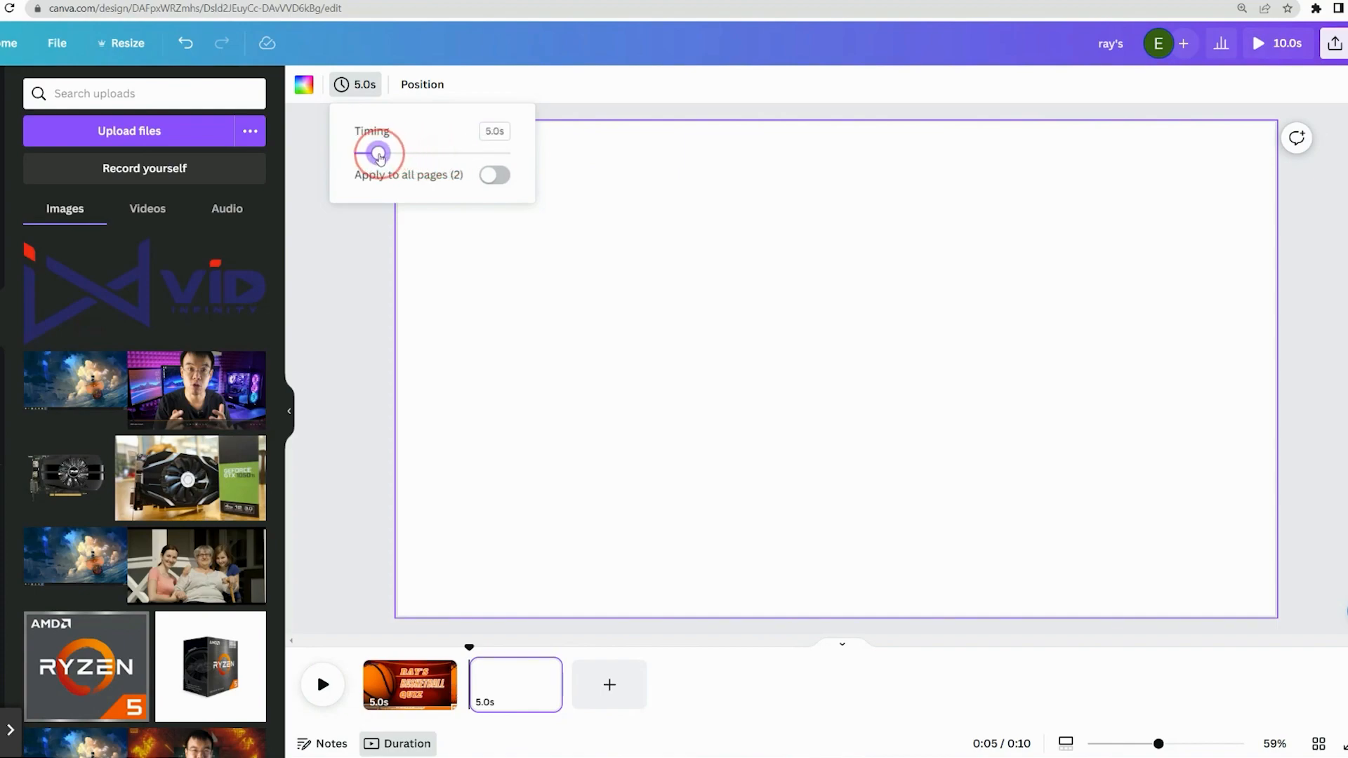
{"action": "left_click", "coordinate": [335, 288]}
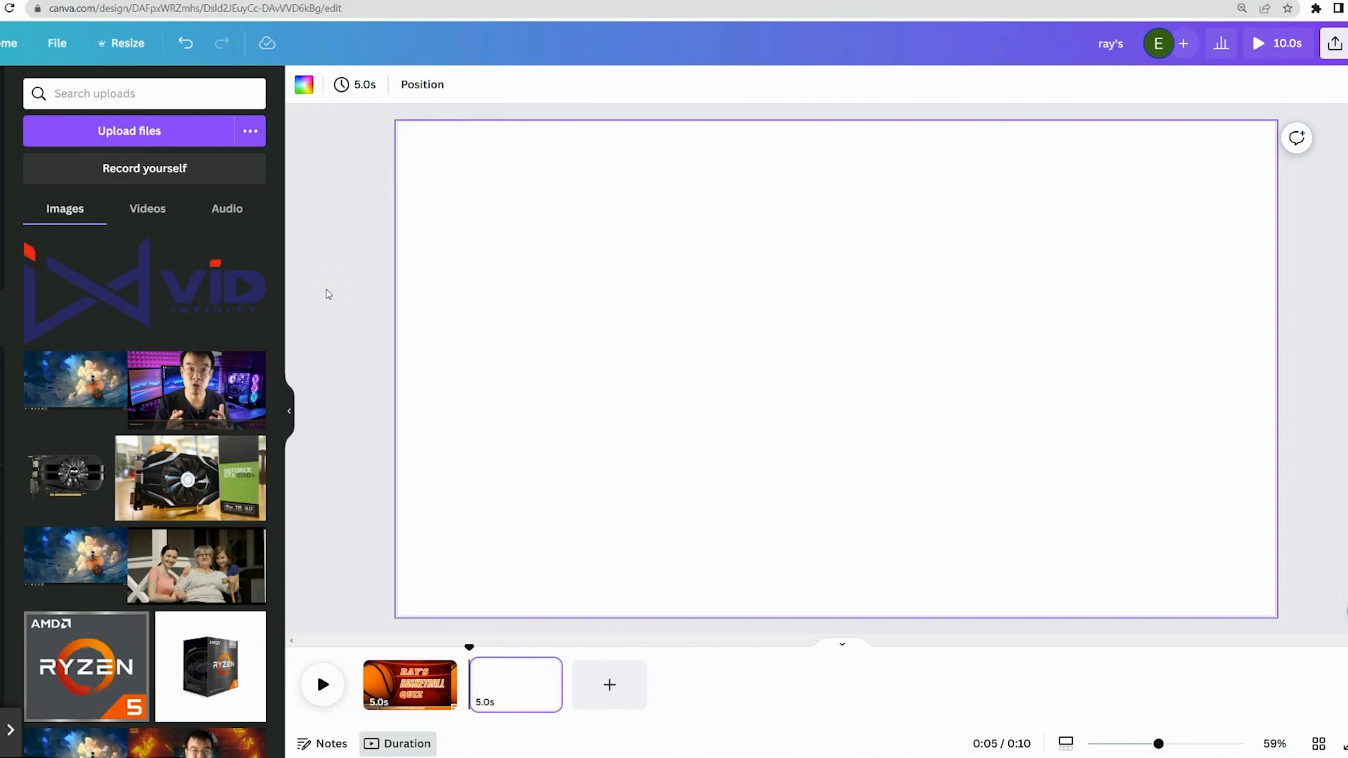
Return to the template library and search it for "quiz" instead of basketball templates
{"action": "left_click", "coordinate": [2, 91]}
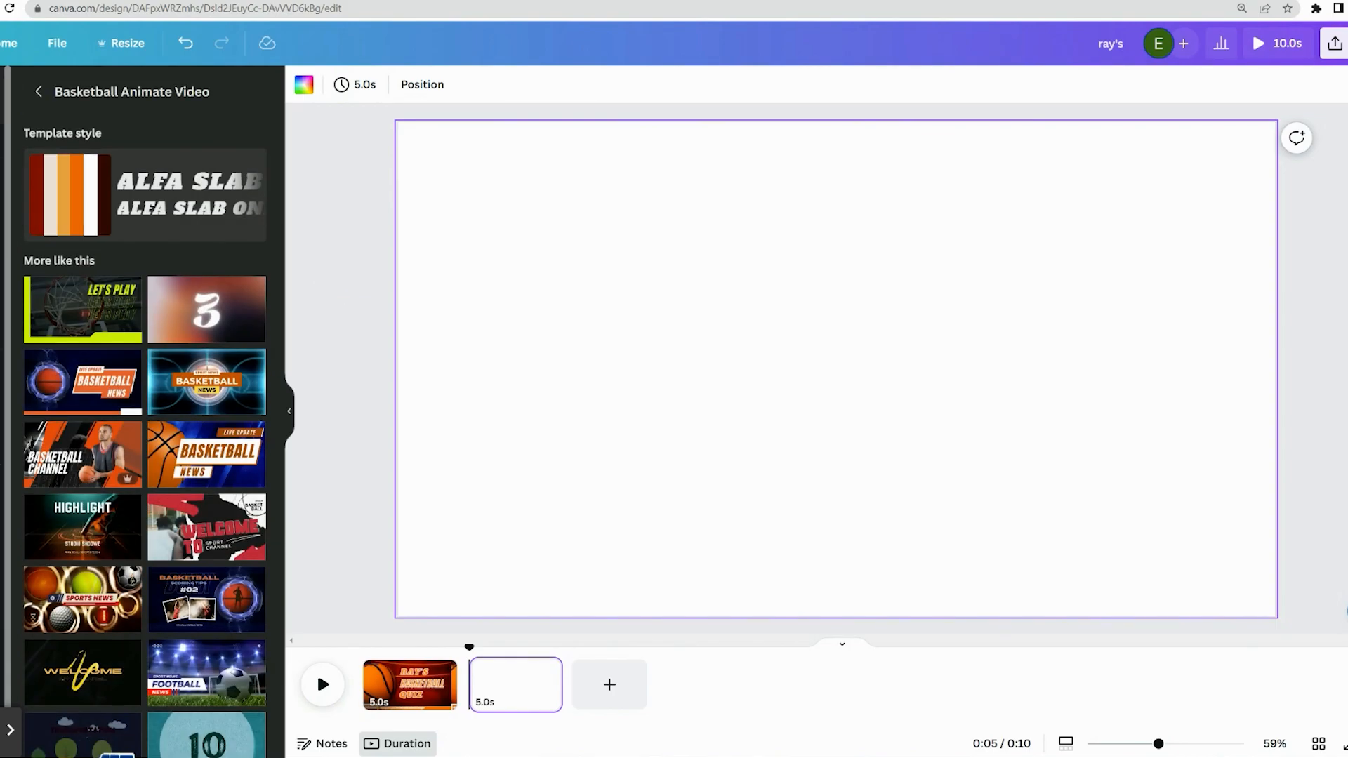
{"action": "left_click", "coordinate": [41, 92]}
{"action": "left_click", "coordinate": [70, 94]}
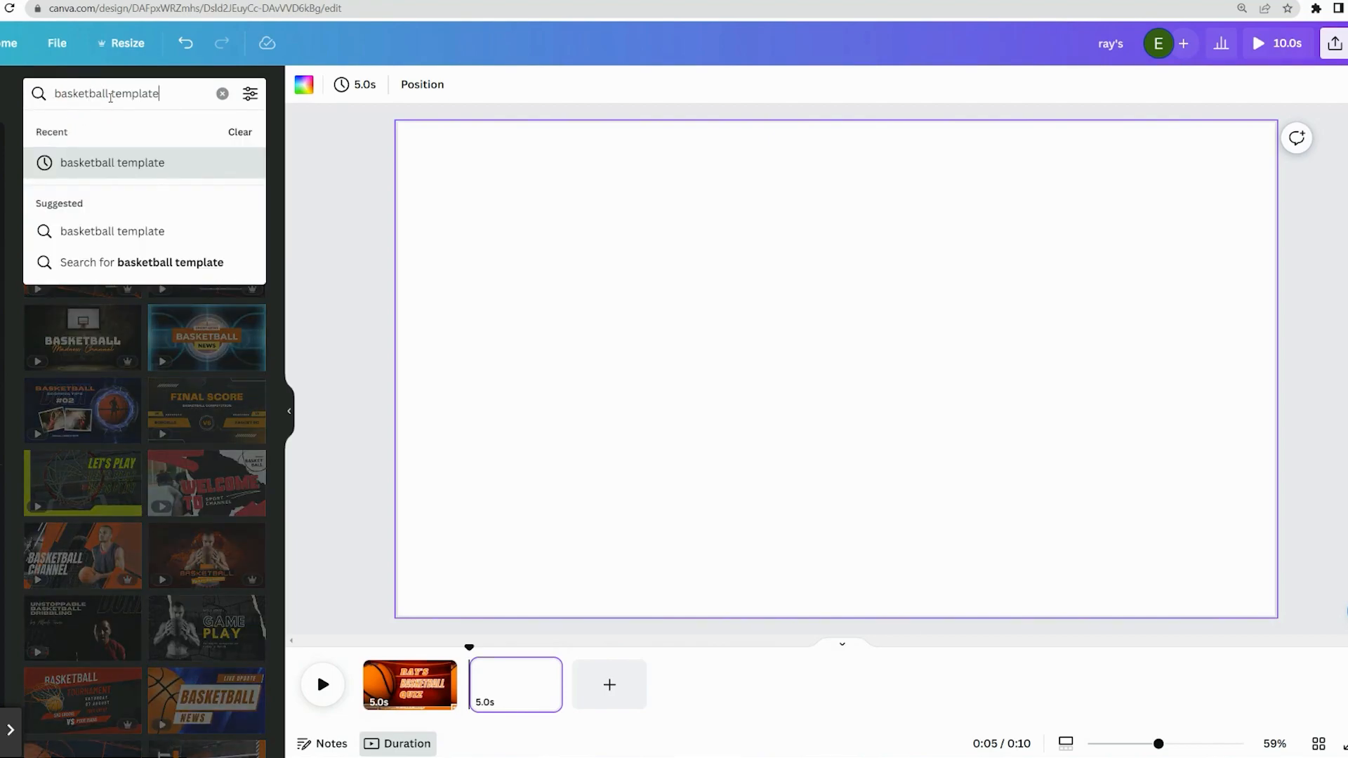
{"action": "key", "text": "BackSpace"}
{"action": "key", "text": "BackSpace"}
{"action": "key", "text": "BackSpace"}
{"action": "key", "text": "BackSpace"}
{"action": "type", "text": "quiz"}
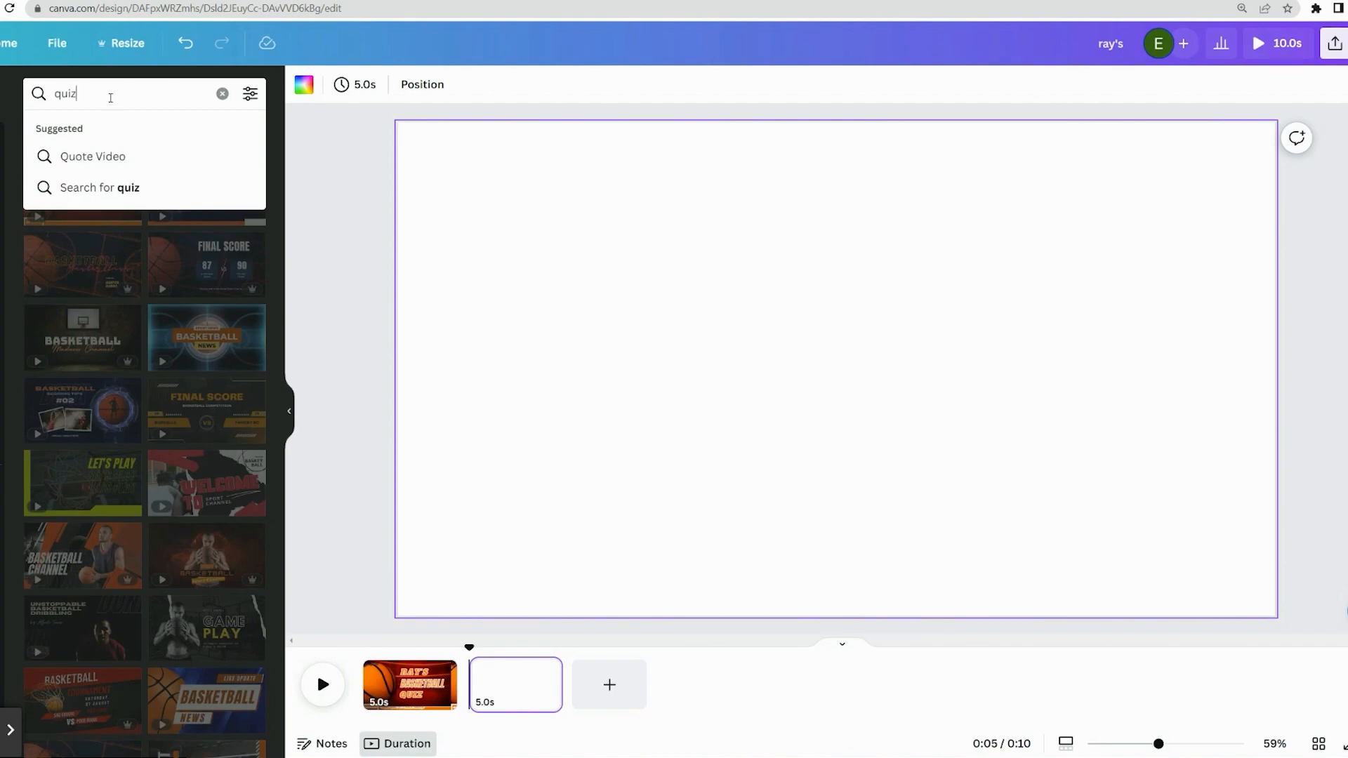
{"action": "left_click", "coordinate": [98, 164]}
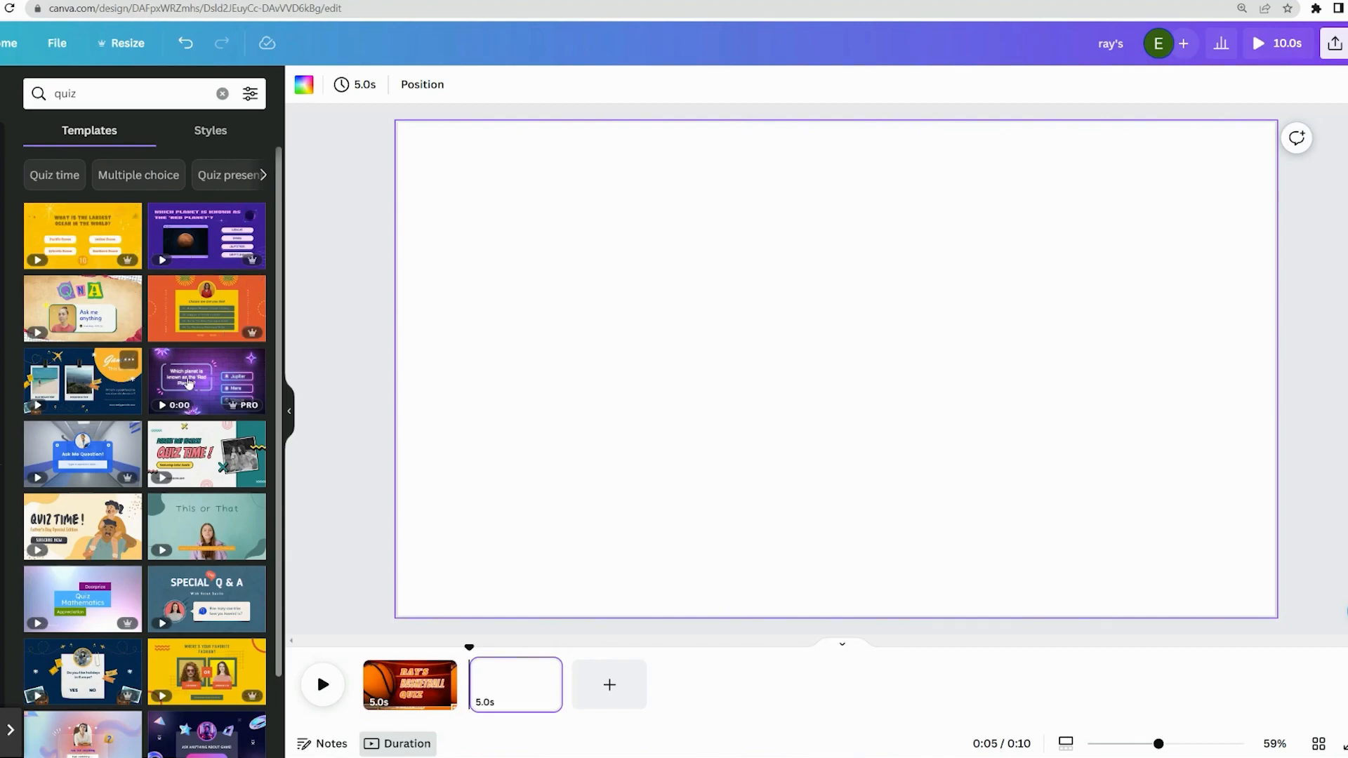
Apply the question page of the Yellow Bold Doodle Trivia Quiz Video template to the blank second page
{"action": "left_click", "coordinate": [97, 238]}
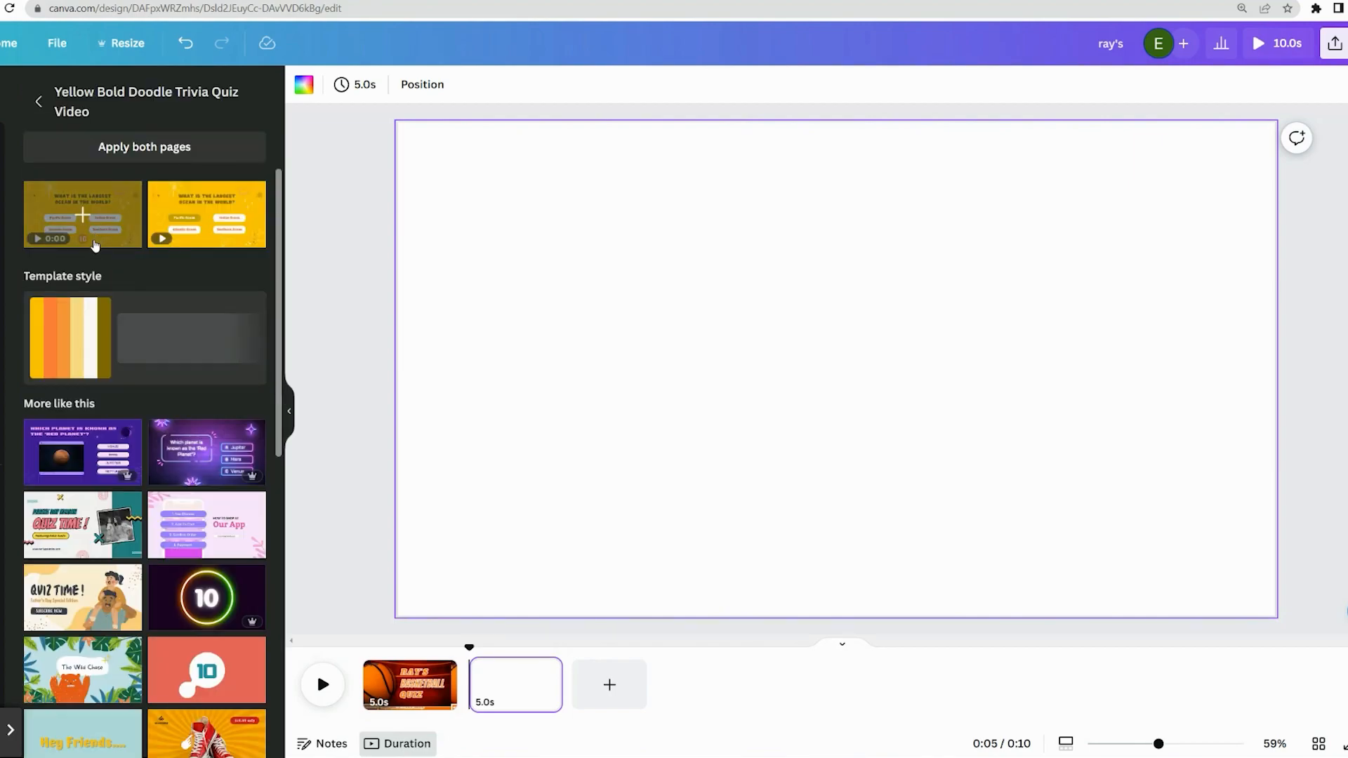
{"action": "left_click", "coordinate": [39, 97]}
{"action": "mouse_move", "coordinate": [77, 243]}
{"action": "left_mouse_down"}
{"action": "mouse_move", "coordinate": [497, 319]}
{"action": "mouse_move", "coordinate": [74, 267]}
{"action": "left_mouse_up"}
{"action": "left_click_drag", "start_coordinate": [186, 309], "coordinate": [203, 295]}
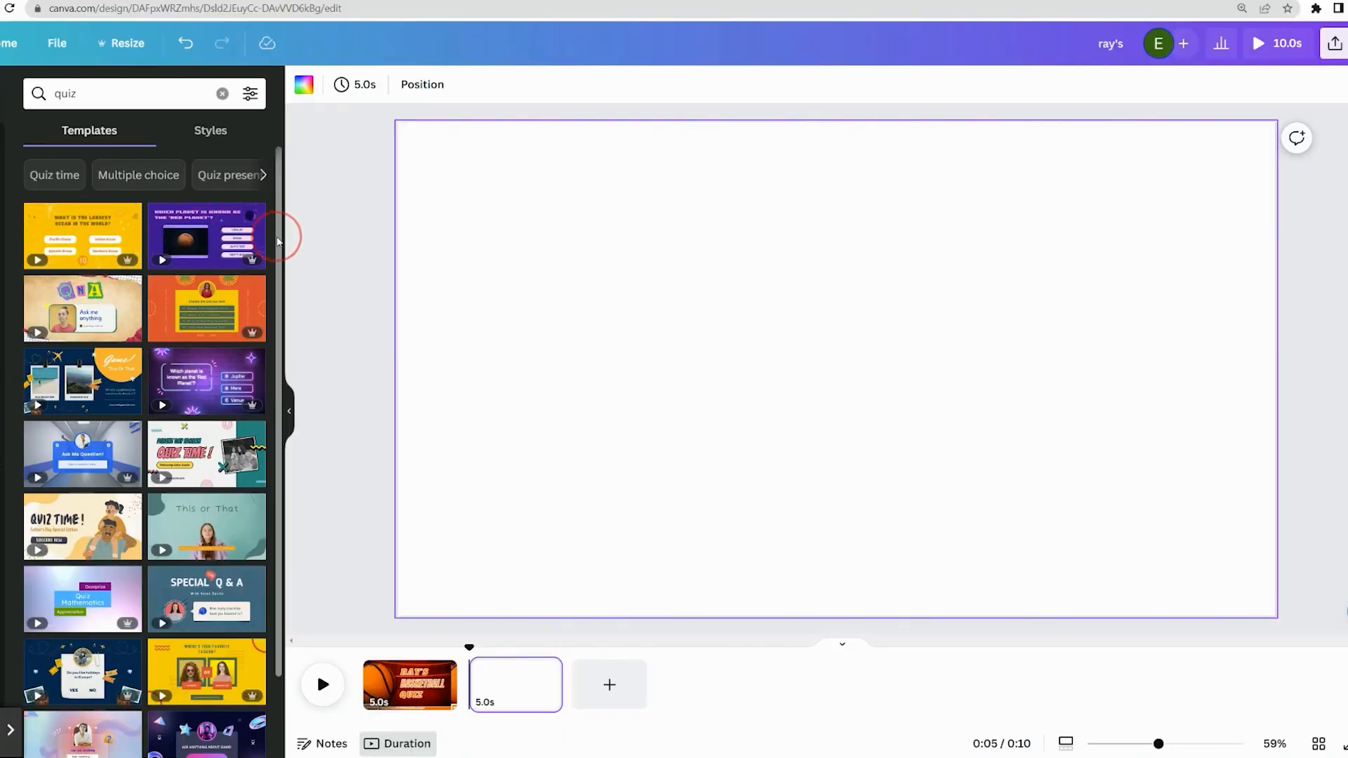
{"action": "scroll", "coordinate": [278, 242], "scroll_direction": "down", "scroll_amount": 1}
{"action": "scroll", "coordinate": [278, 242], "scroll_direction": "up", "scroll_amount": 1}
{"action": "left_click_drag", "start_coordinate": [71, 238], "coordinate": [549, 238]}
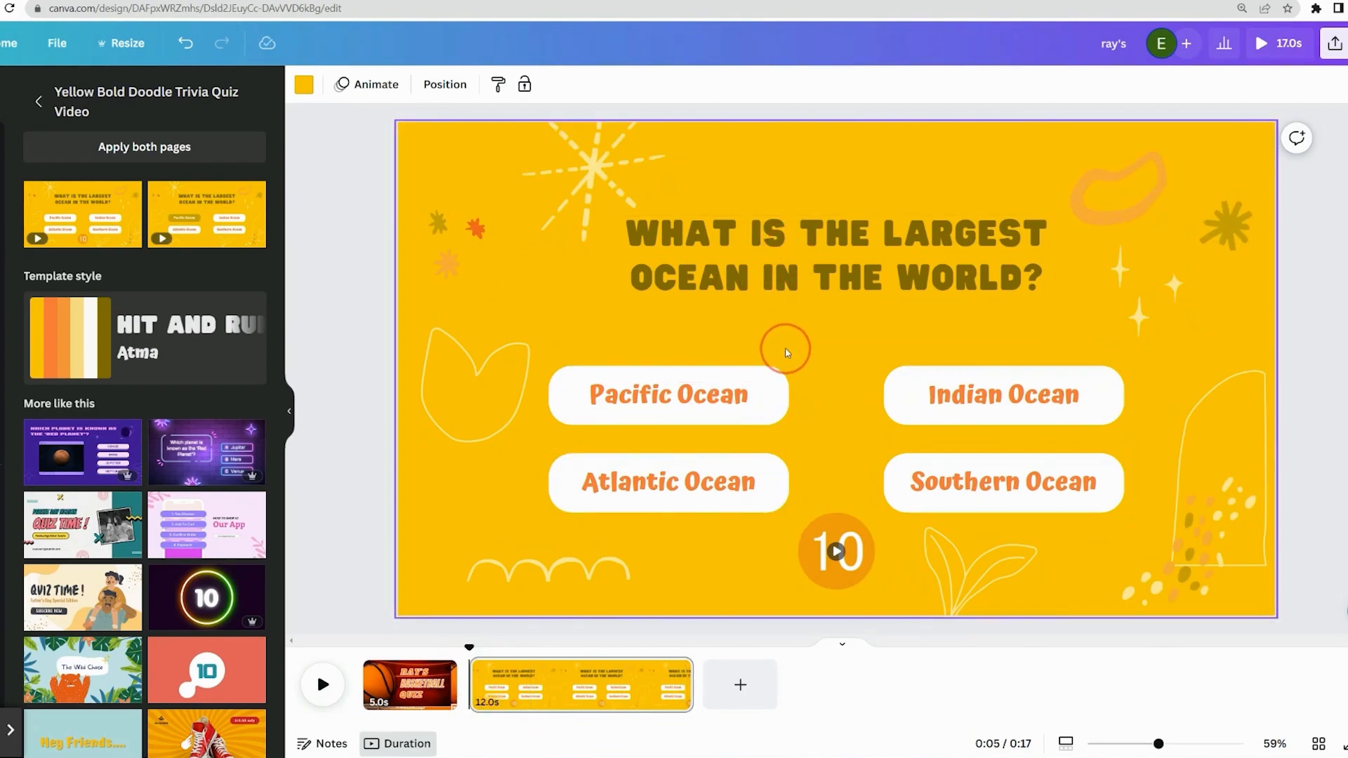
Inspect the quiz page's answer labels and play the page to preview its text animation and countdown
{"action": "left_click", "coordinate": [690, 414]}
{"action": "left_click", "coordinate": [705, 480]}
{"action": "left_click", "coordinate": [997, 483]}
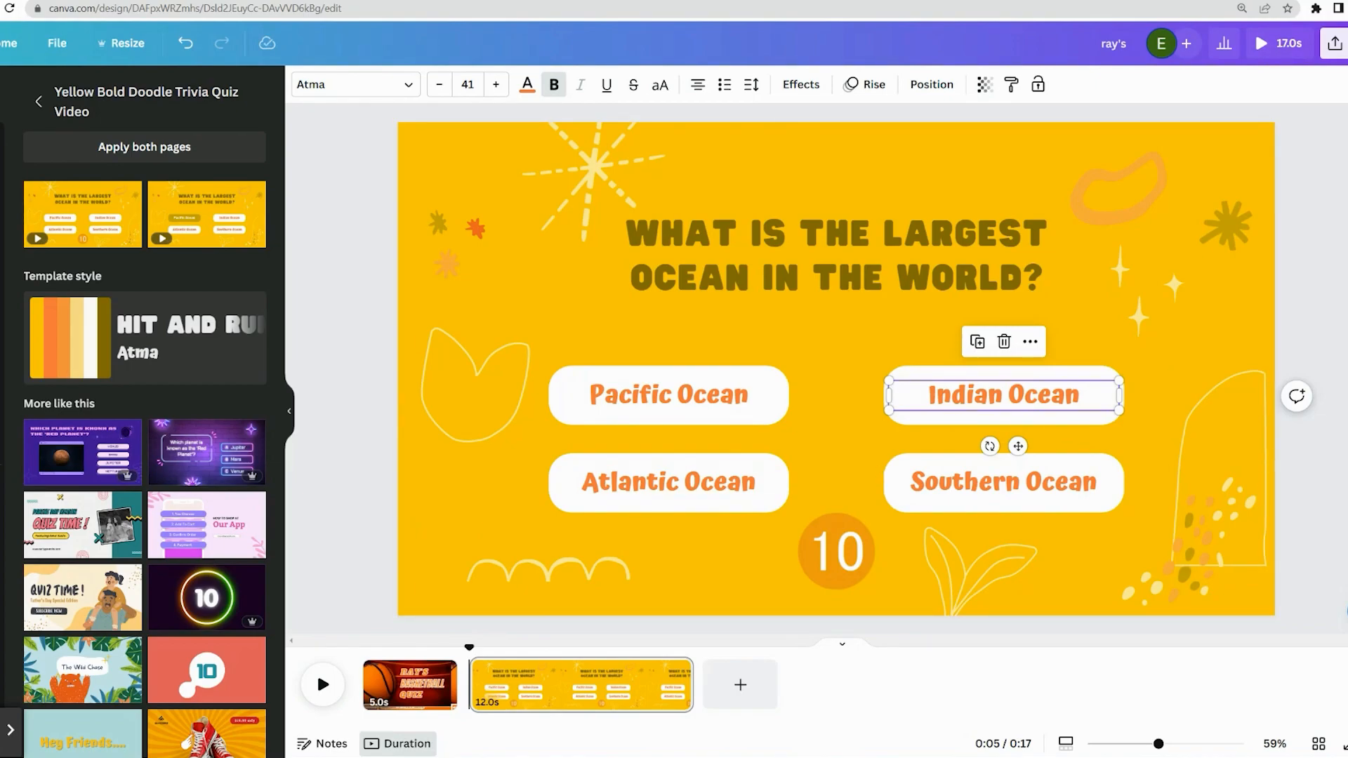
{"action": "left_click", "coordinate": [1344, 277]}
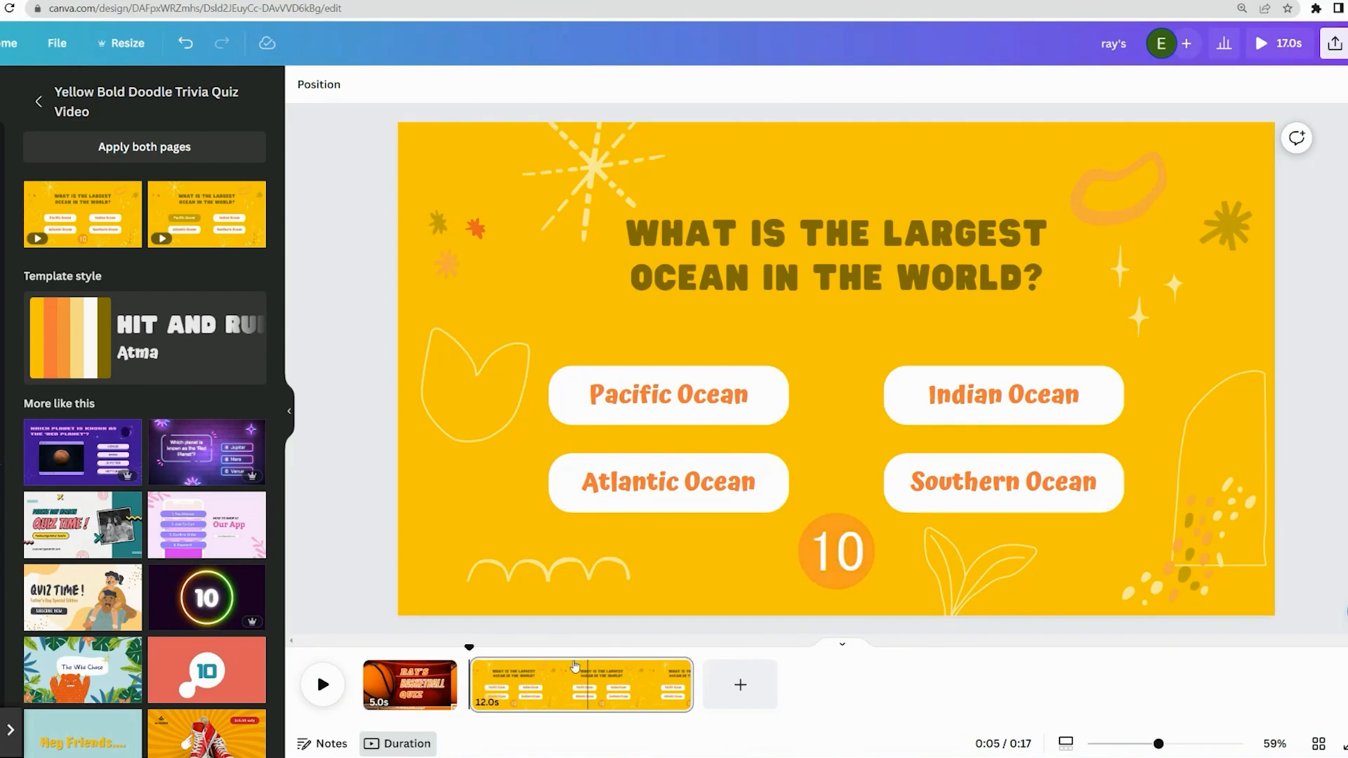
{"action": "left_click", "coordinate": [323, 686]}
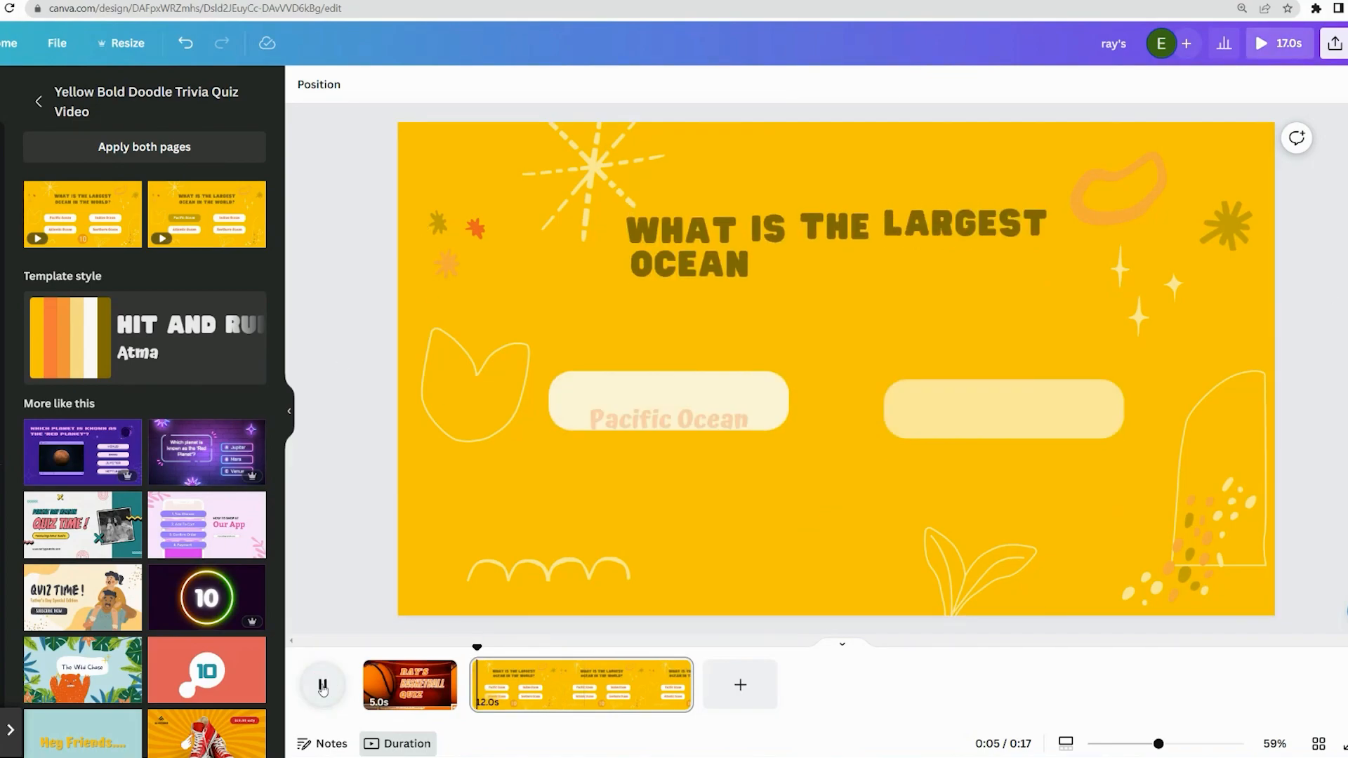
{"action": "left_click", "coordinate": [323, 686]}
{"action": "left_click", "coordinate": [323, 687]}
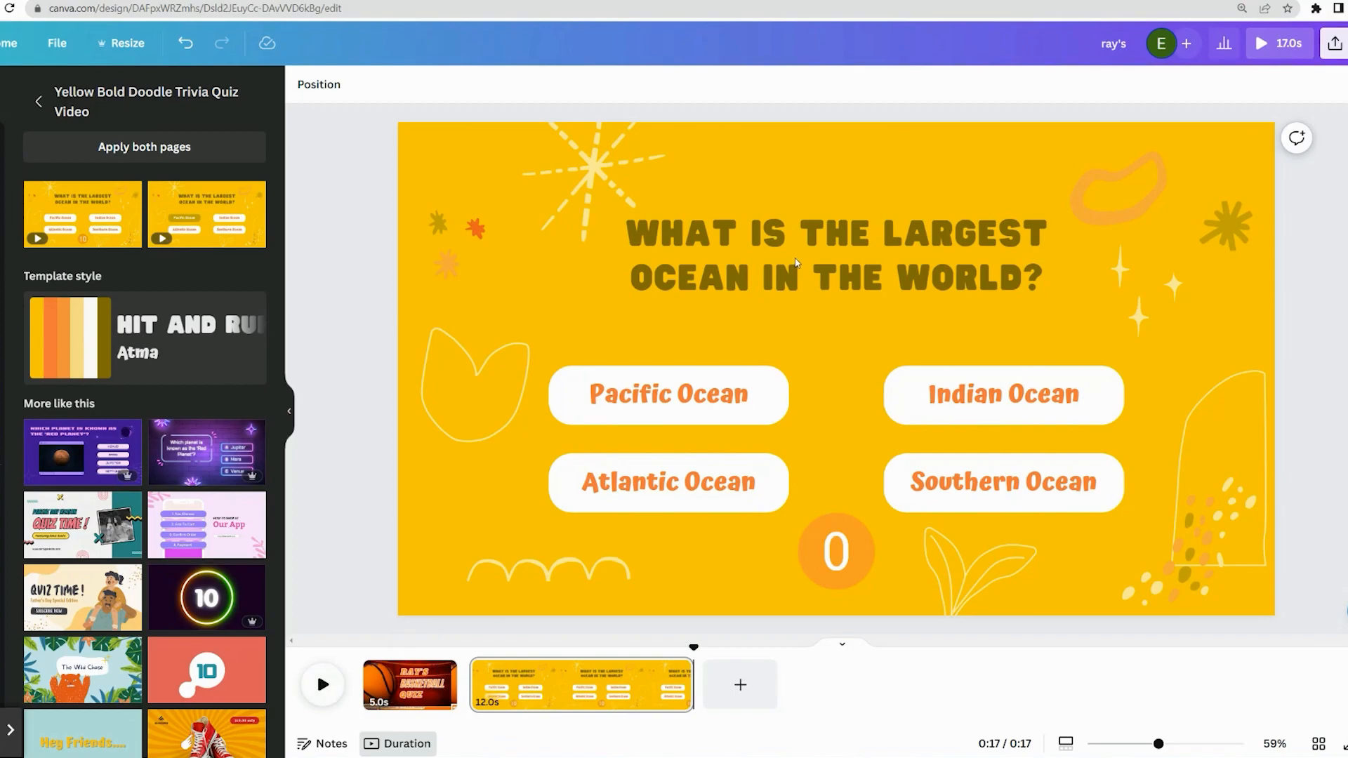
Enlarge the question heading on the quiz page to a font size of about 55.9
{"action": "left_click", "coordinate": [796, 262]}
{"action": "mouse_move", "coordinate": [612, 343]}
{"action": "left_mouse_down"}
{"action": "mouse_move", "coordinate": [605, 313]}
{"action": "mouse_move", "coordinate": [589, 349]}
{"action": "left_mouse_up"}
{"action": "left_click_drag", "start_coordinate": [780, 271], "coordinate": [784, 272]}
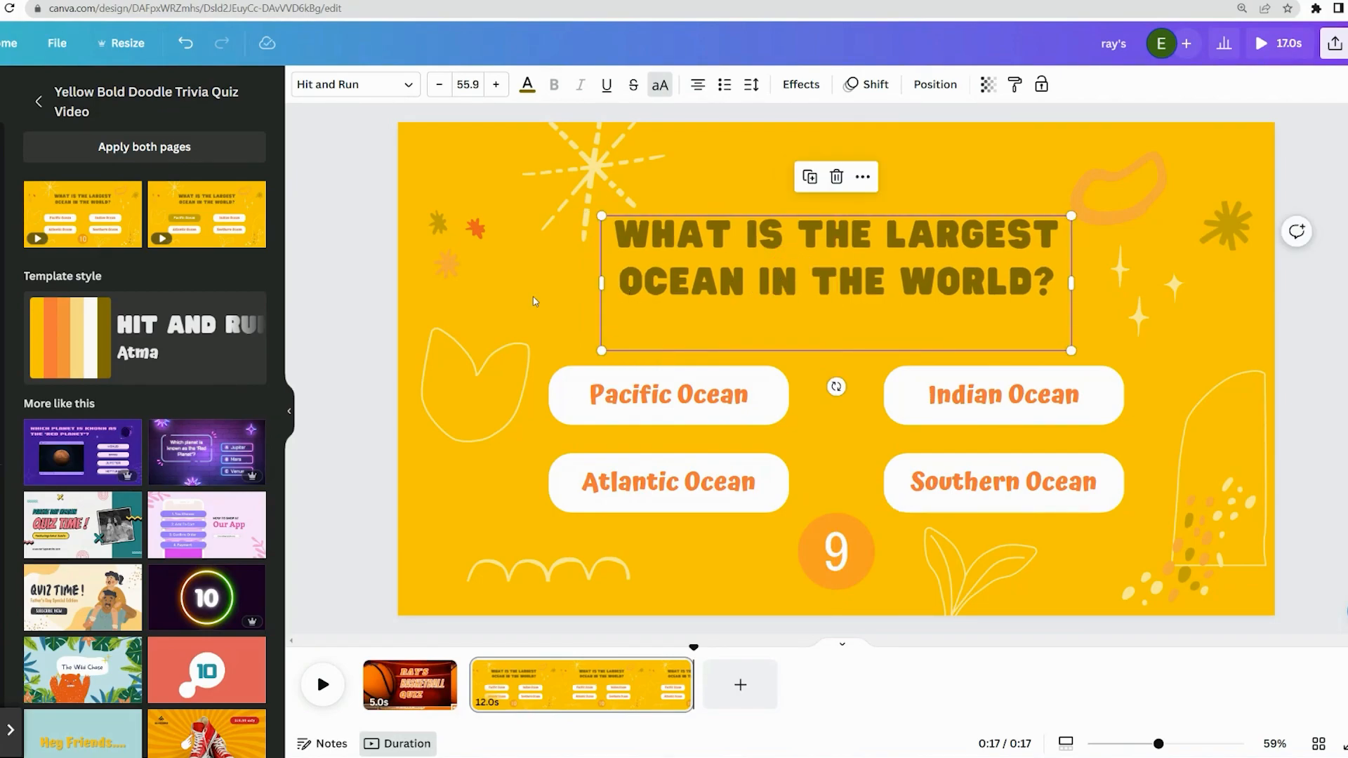
{"action": "left_click", "coordinate": [503, 302]}
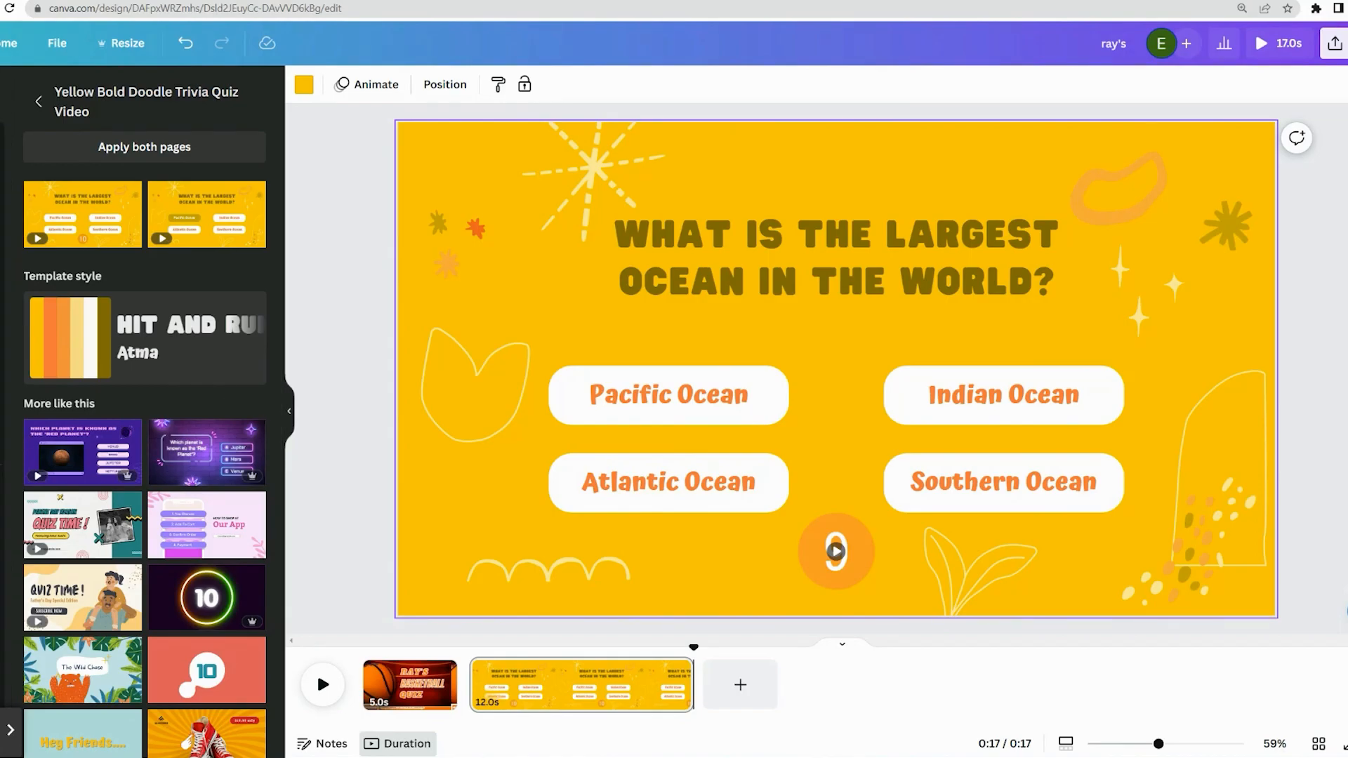
Search the backgrounds for "basketball" and make the photo of an orange ball on a wooden court the quiz page's background
{"action": "key", "text": "ctrl+t"}
{"action": "key", "text": "ctrl+w"}
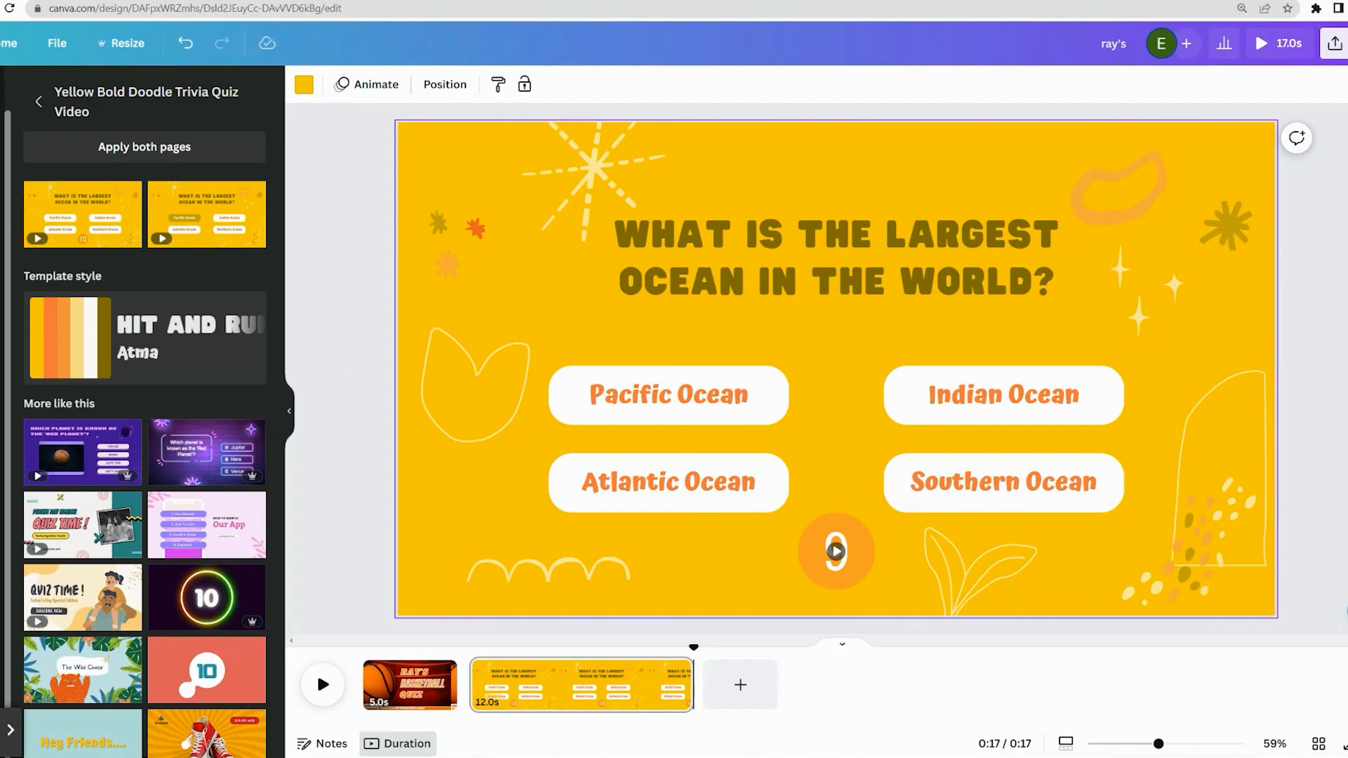
{"action": "left_click", "coordinate": [150, 93]}
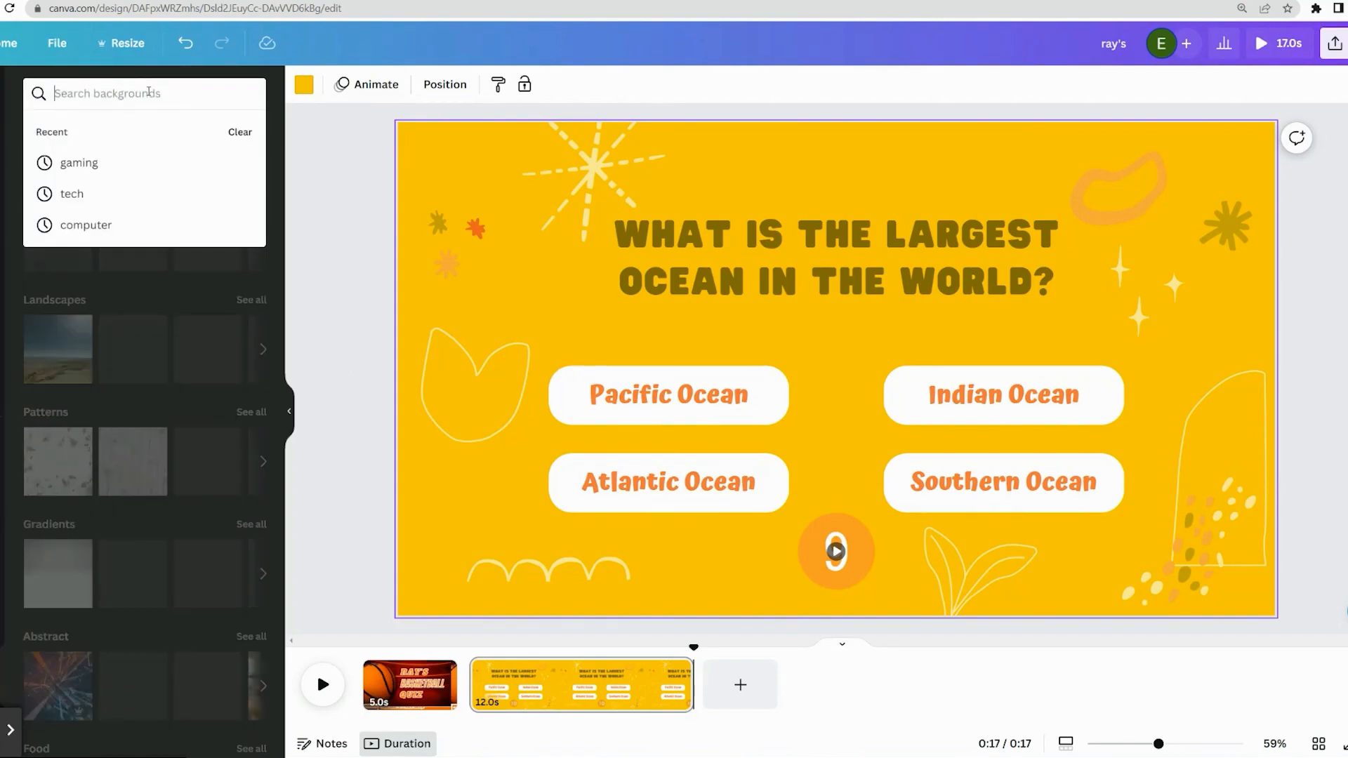
{"action": "type", "text": "basketbal"}
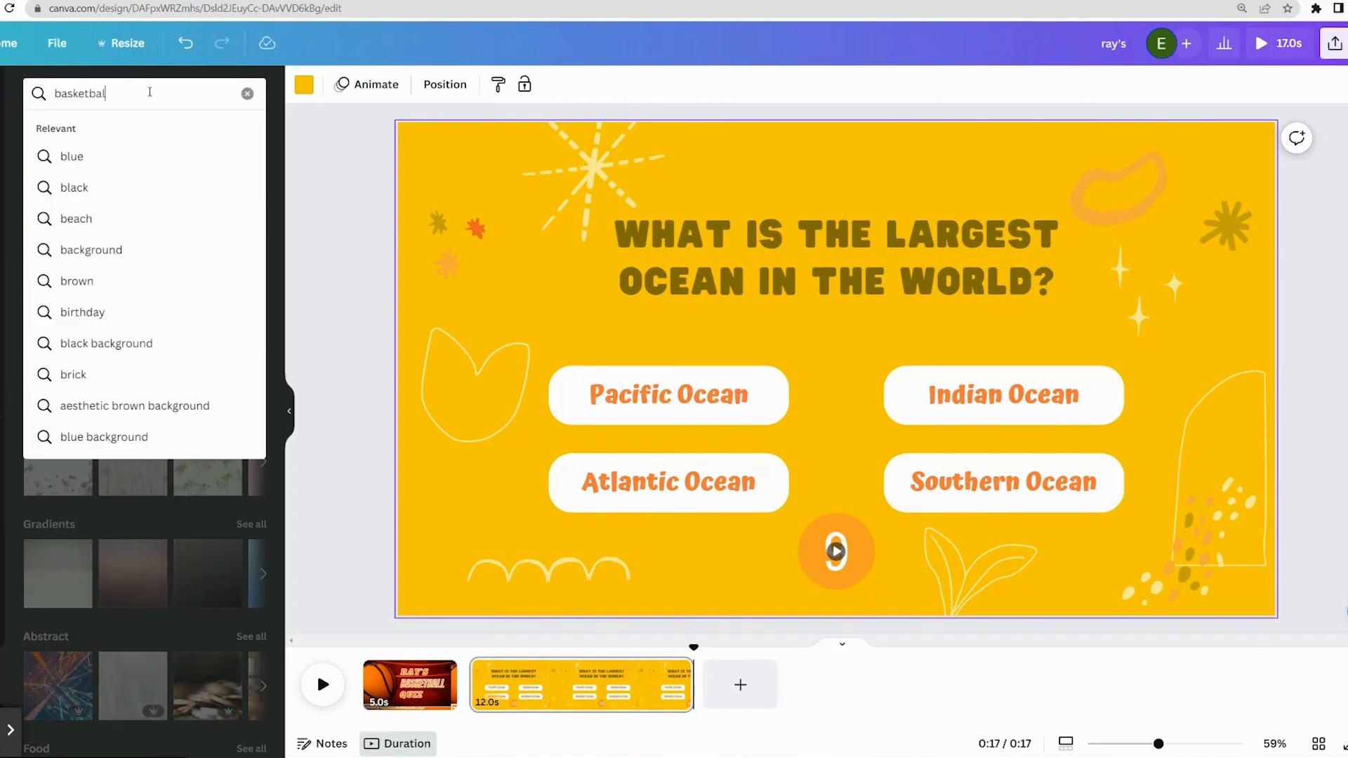
{"action": "type", "text": "l"}
{"action": "key", "text": "Return"}
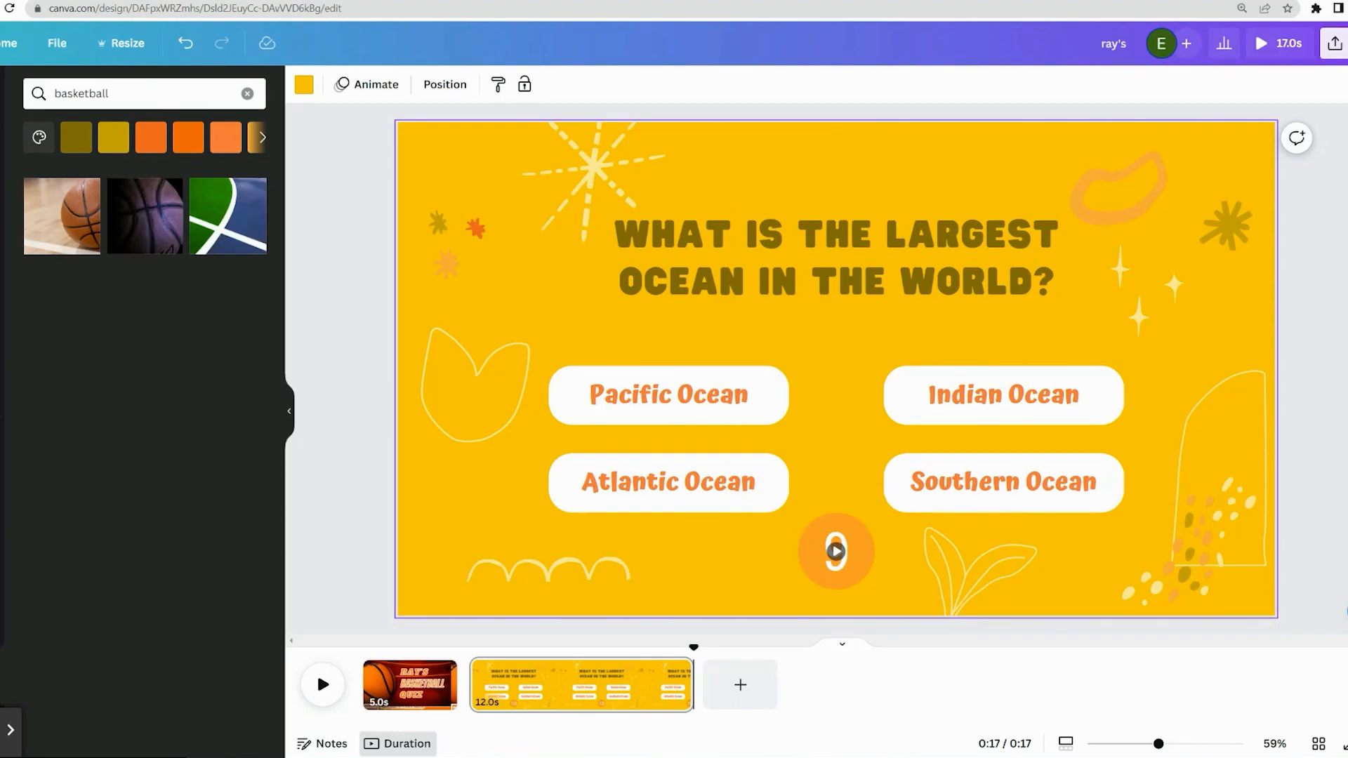
{"action": "left_click", "coordinate": [346, 354]}
{"action": "left_click_drag", "start_coordinate": [60, 223], "coordinate": [506, 288]}
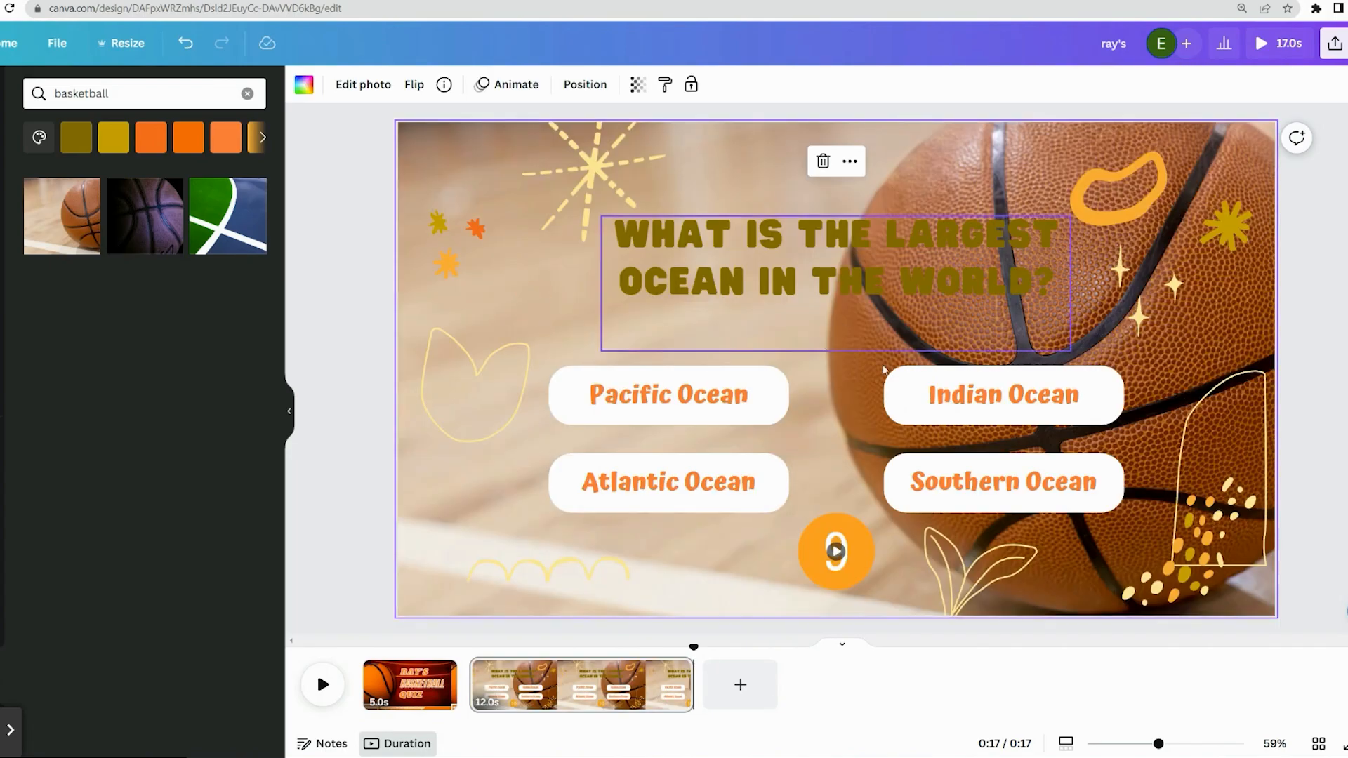
{"action": "left_click", "coordinate": [1343, 301]}
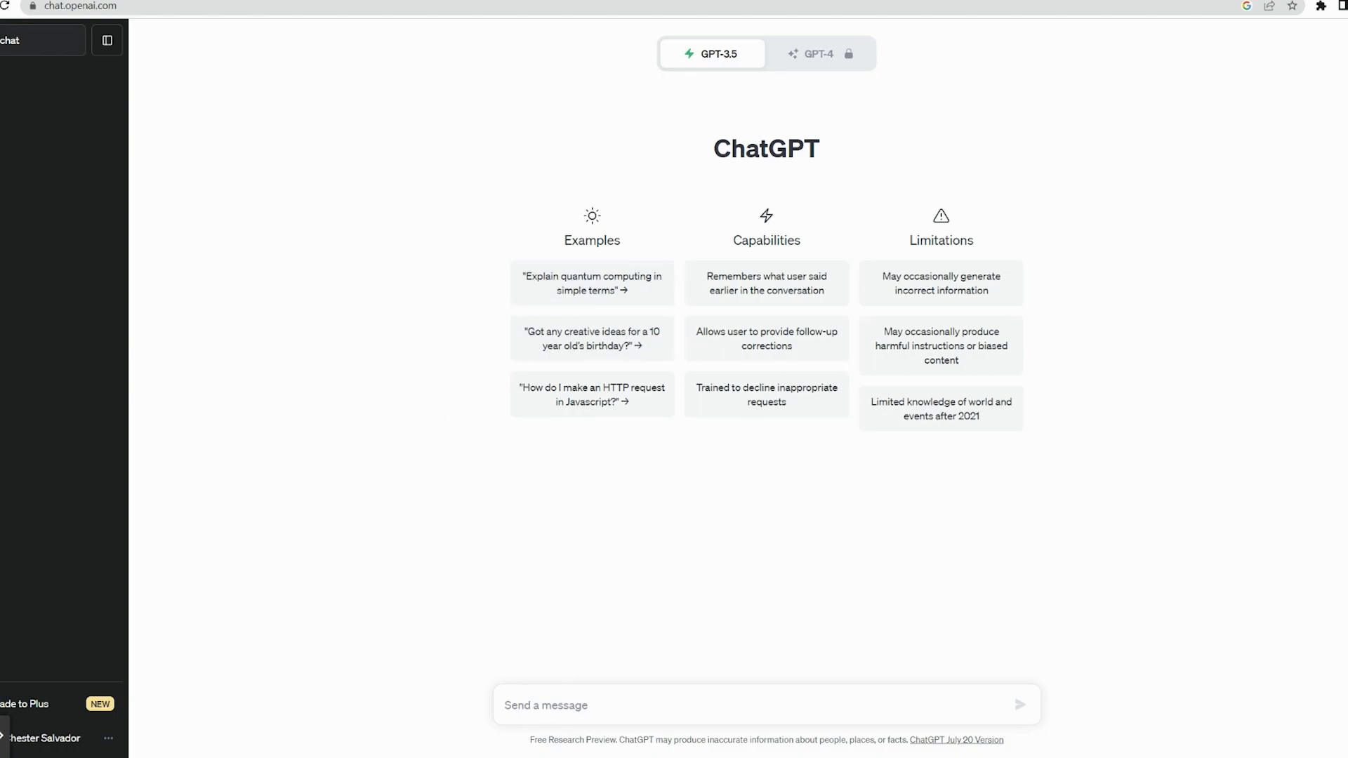
In a new ChatGPT chat, request a quiz question about popular 90's basketball players with the correct answer and 3 incorrect choices
{"action": "left_click", "coordinate": [25, 43]}
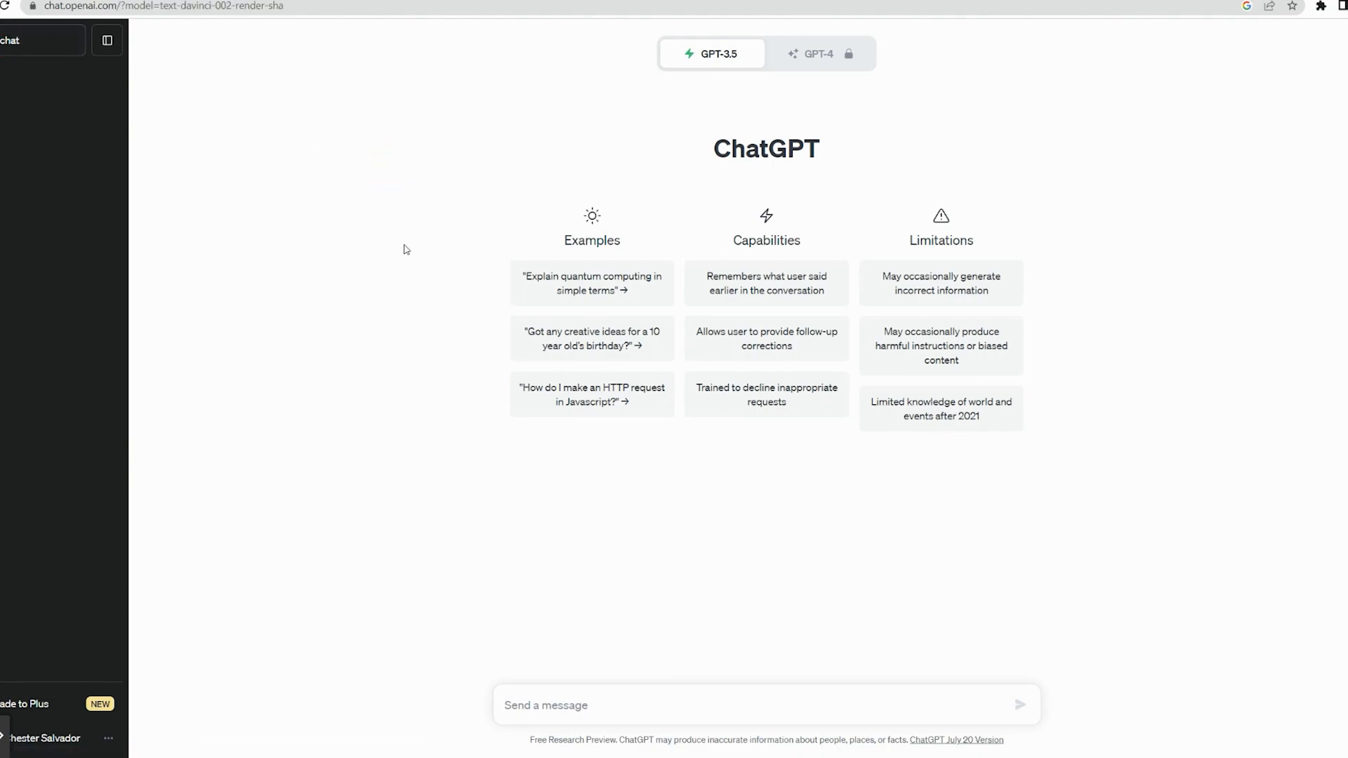
{"action": "left_click", "coordinate": [582, 701]}
{"action": "type", "text": "I am trying"}
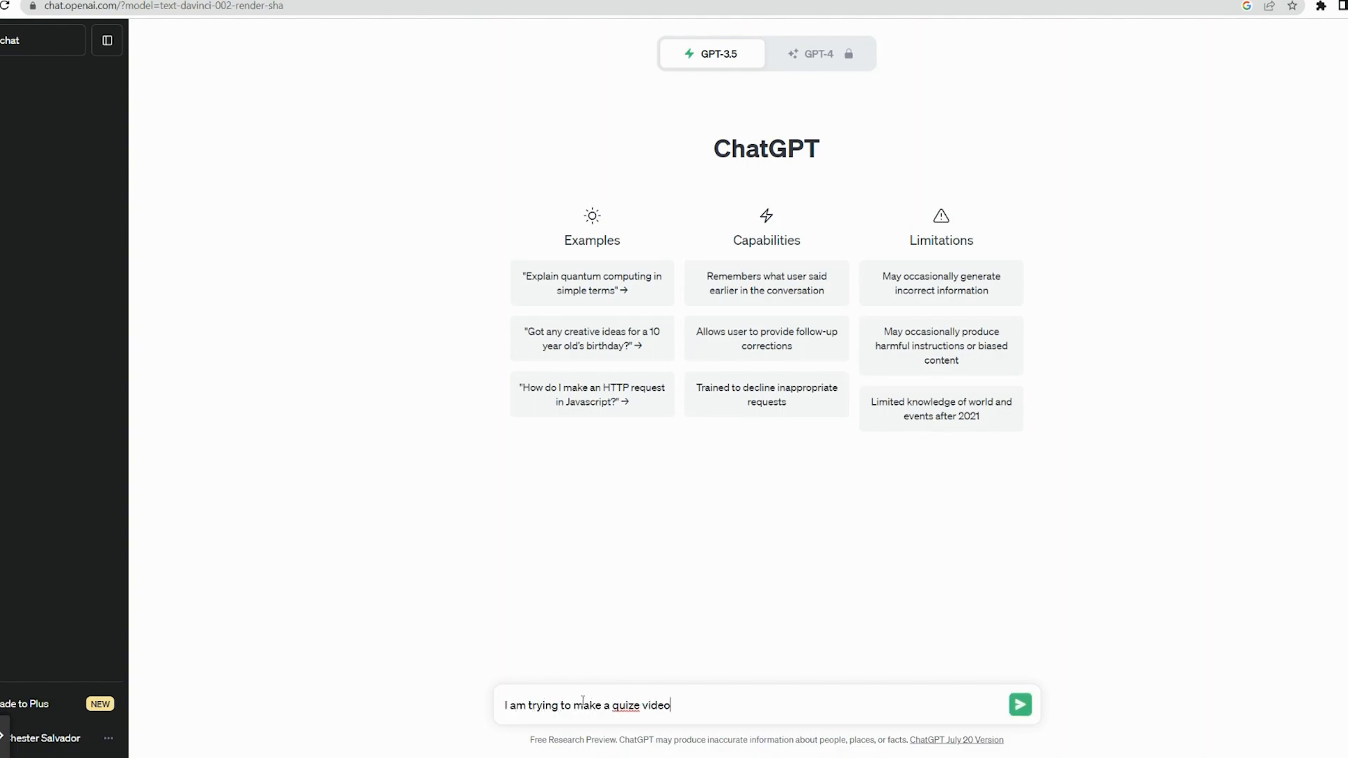
{"action": "type", "text": " to make a quiz video on 90's basketball trivia"}
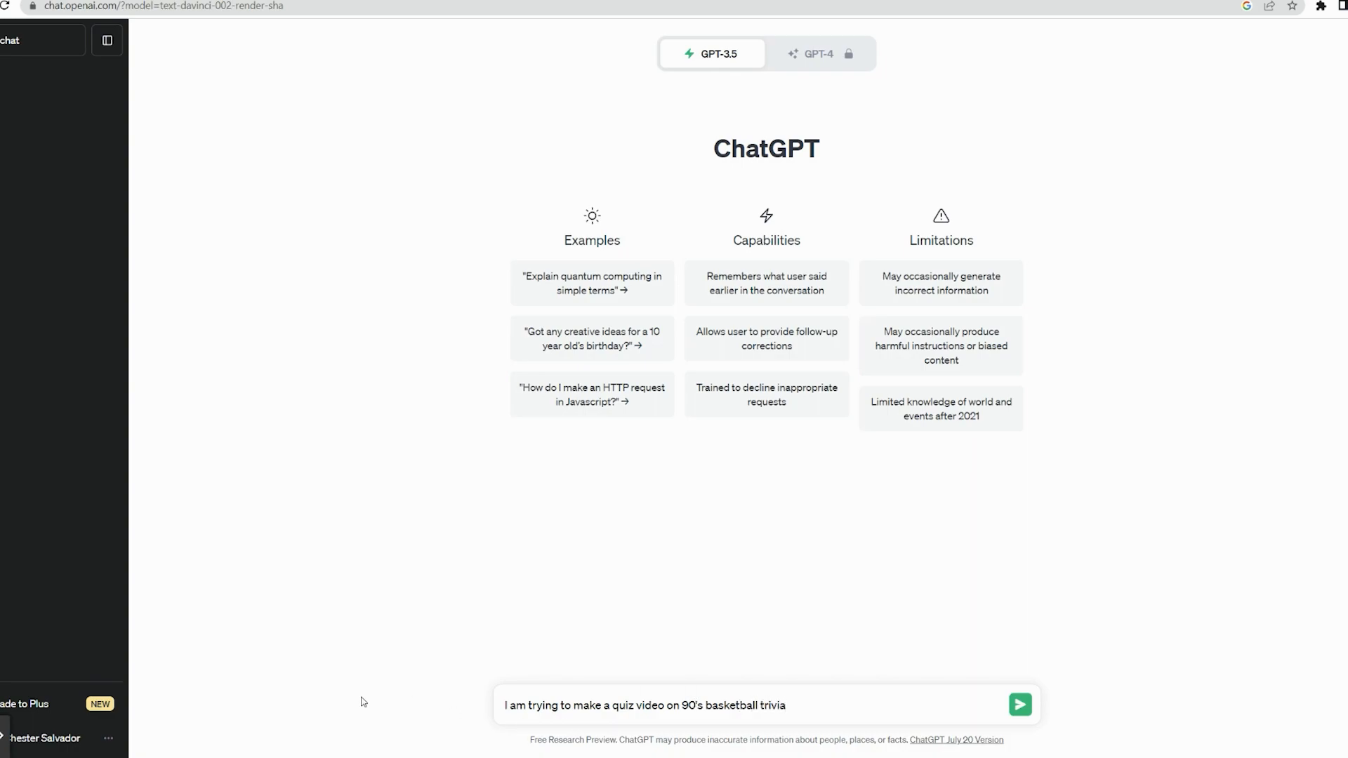
{"action": "type", "text": ". Could you prepare me a popular basketball question based on popular basketball players from the  90's. Please giv"}
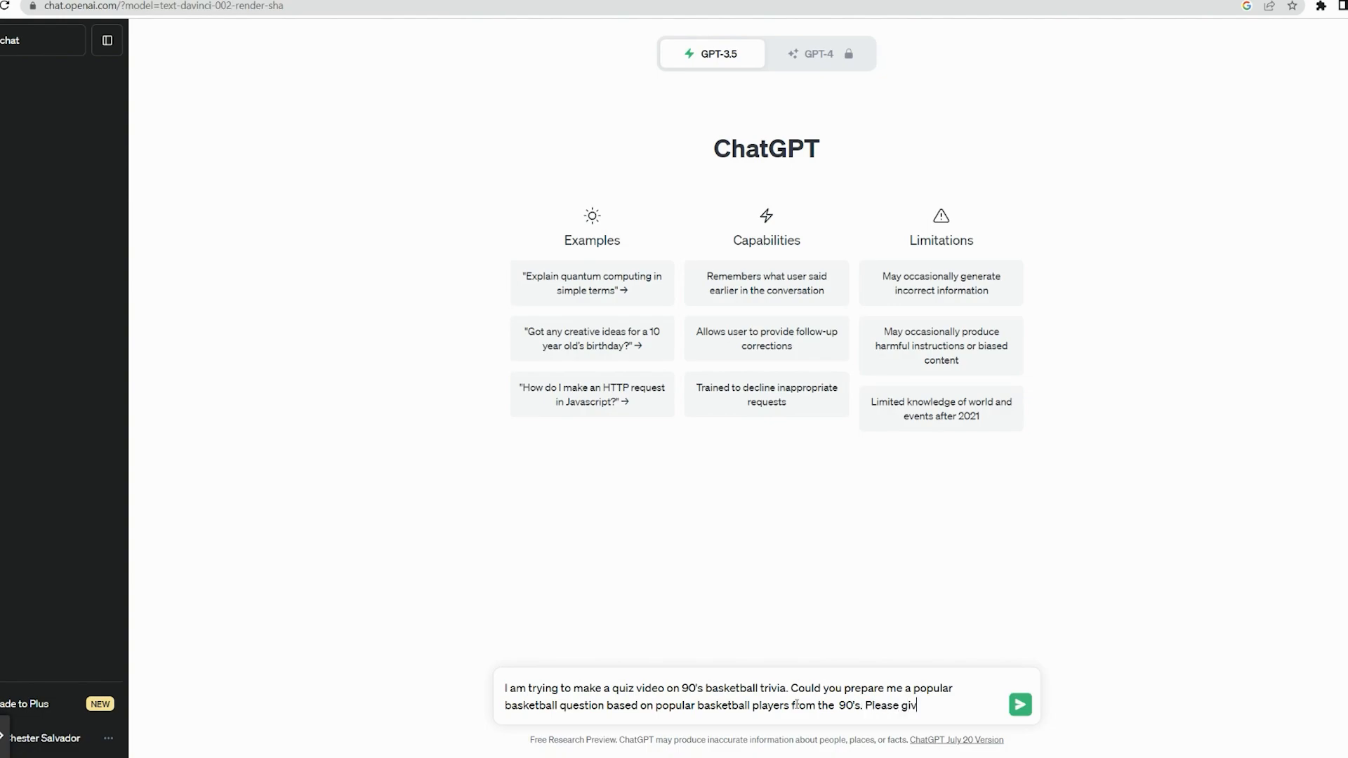
{"action": "type", "text": "e the correct answer but also give me 3 additional incorrect choices for me to use in my quiz."}
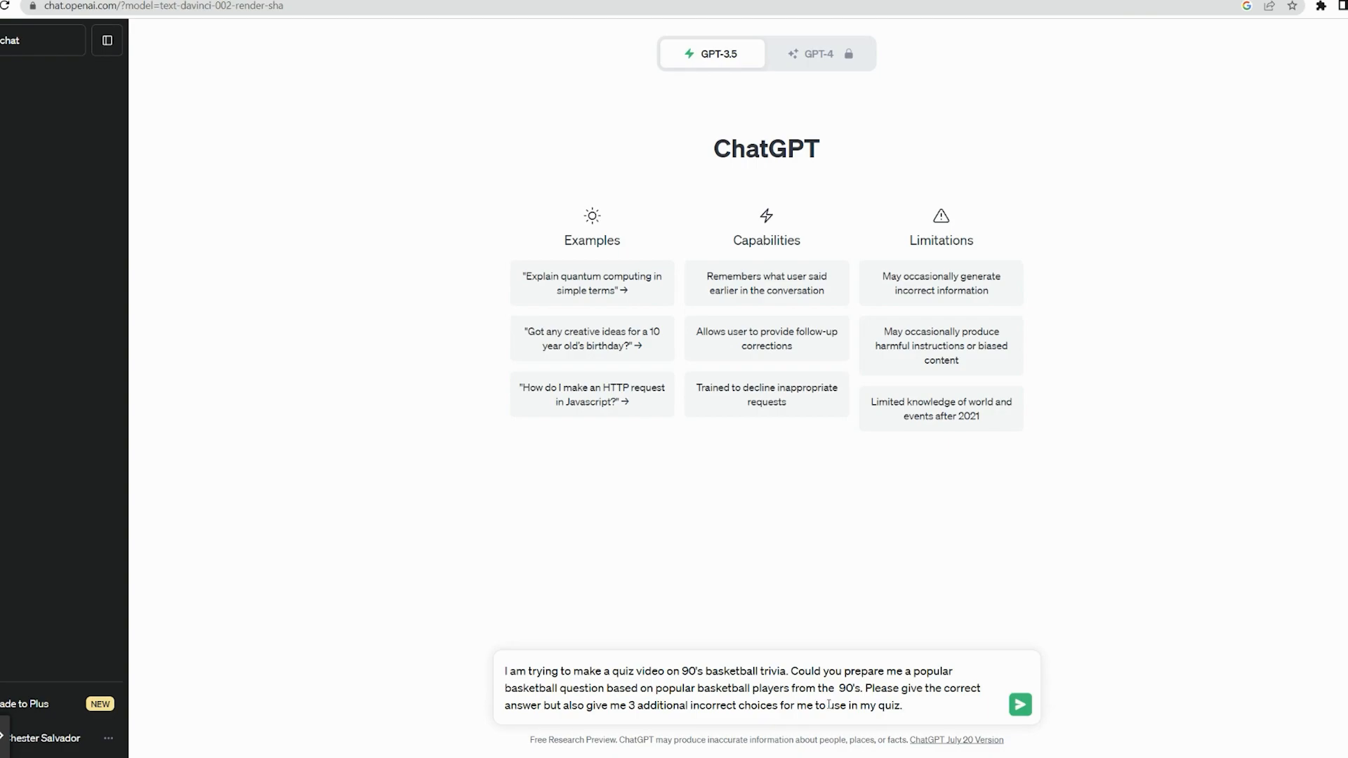
{"action": "left_click", "coordinate": [1022, 705]}
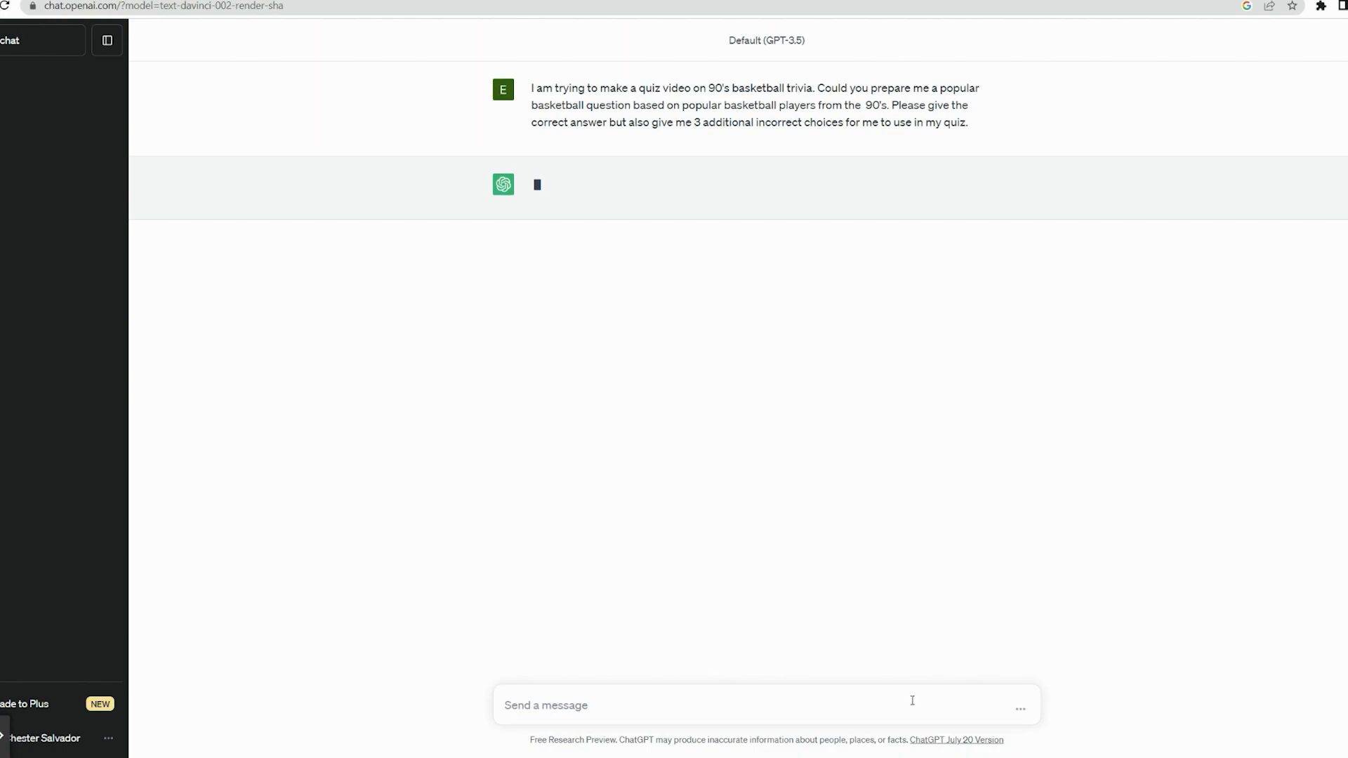
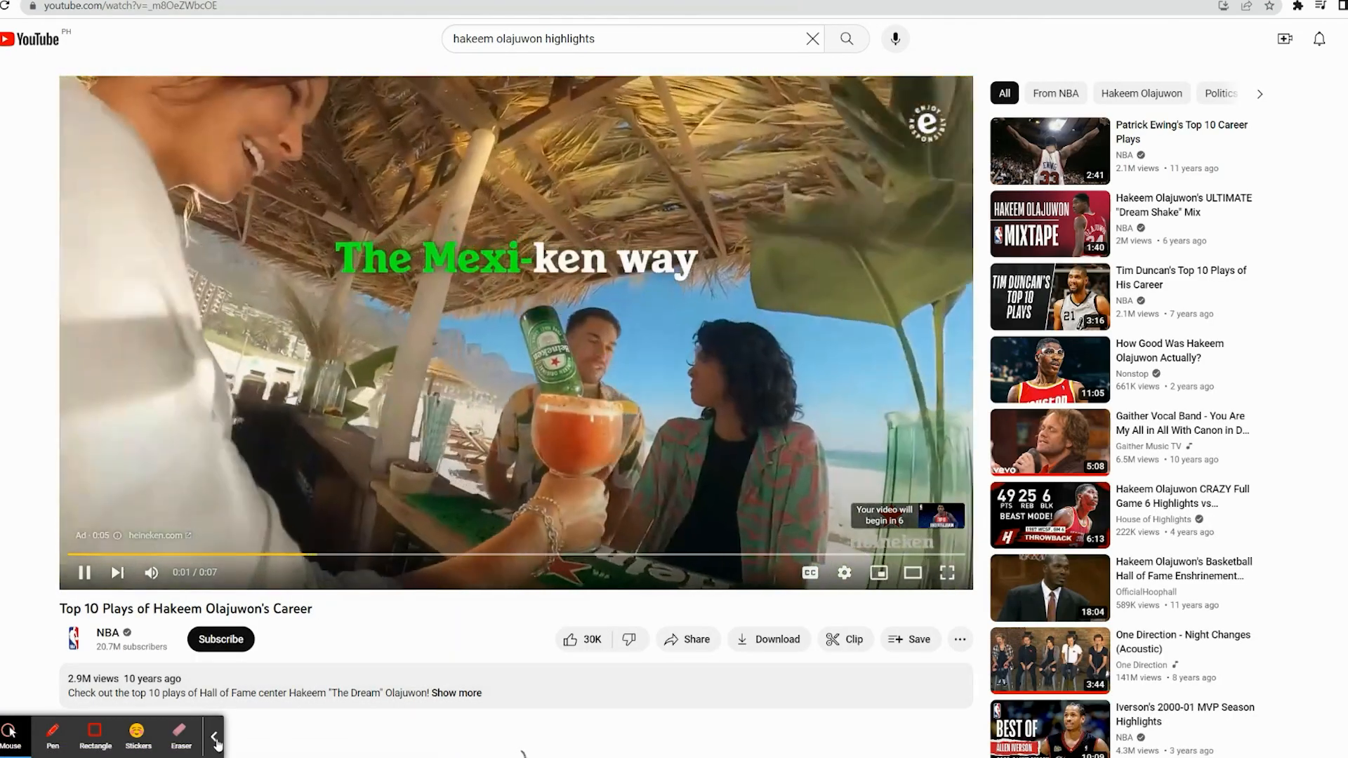
{"action": "left_click", "coordinate": [214, 737]}
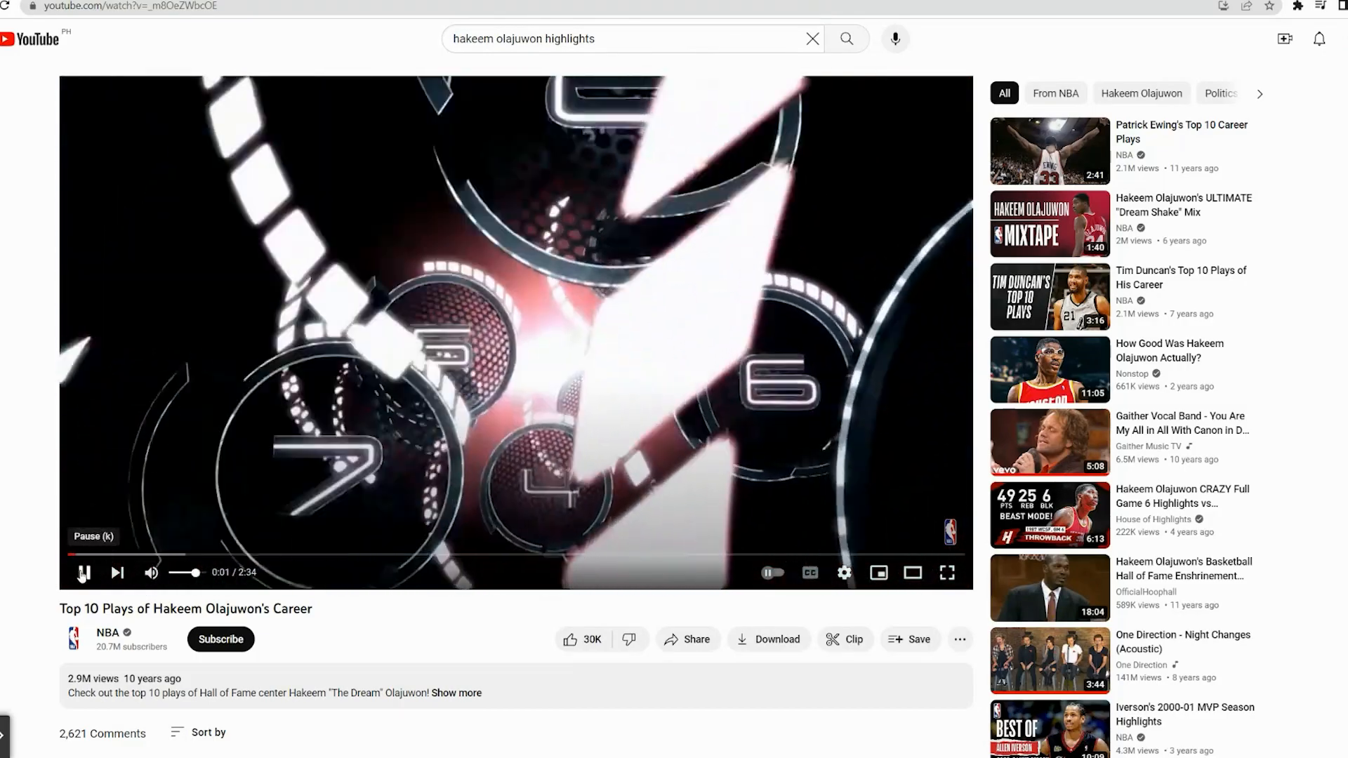
{"action": "left_click", "coordinate": [84, 573]}
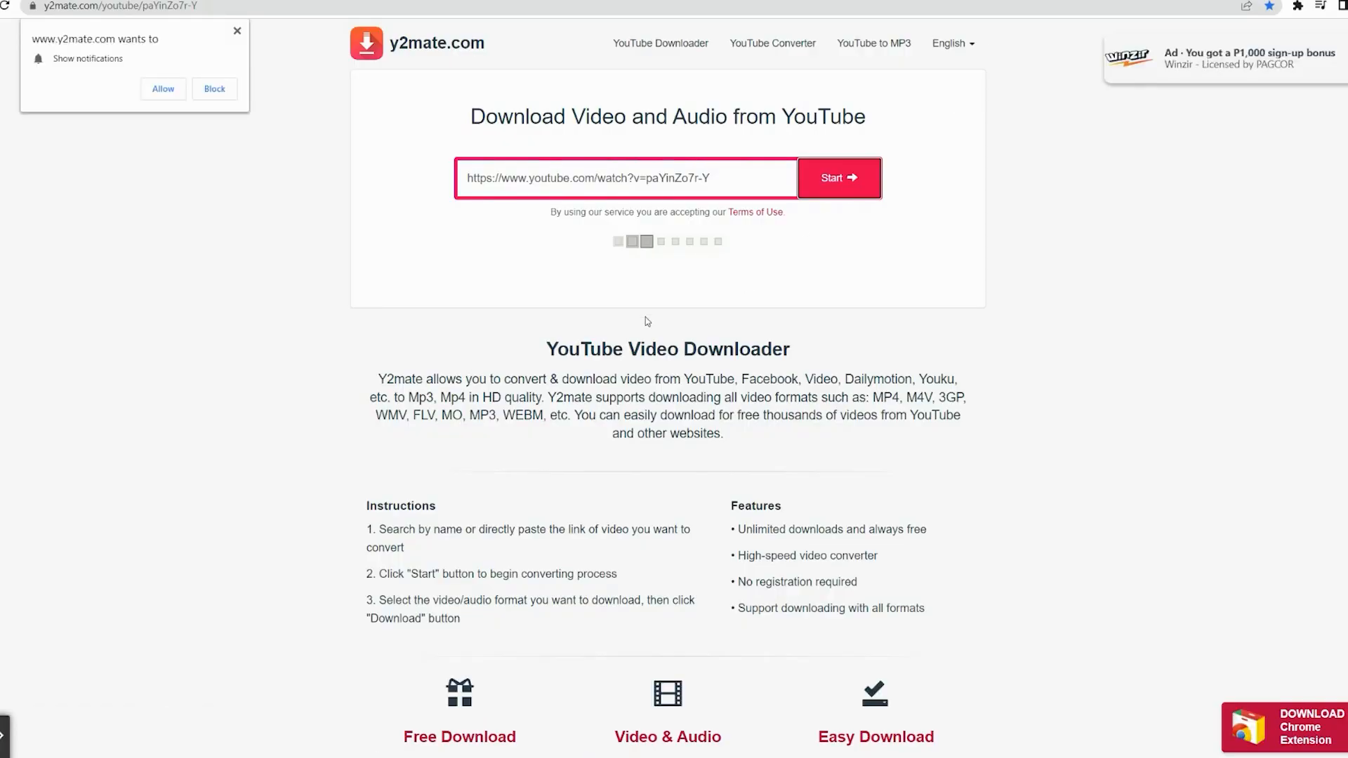
{"action": "left_click", "coordinate": [653, 185]}
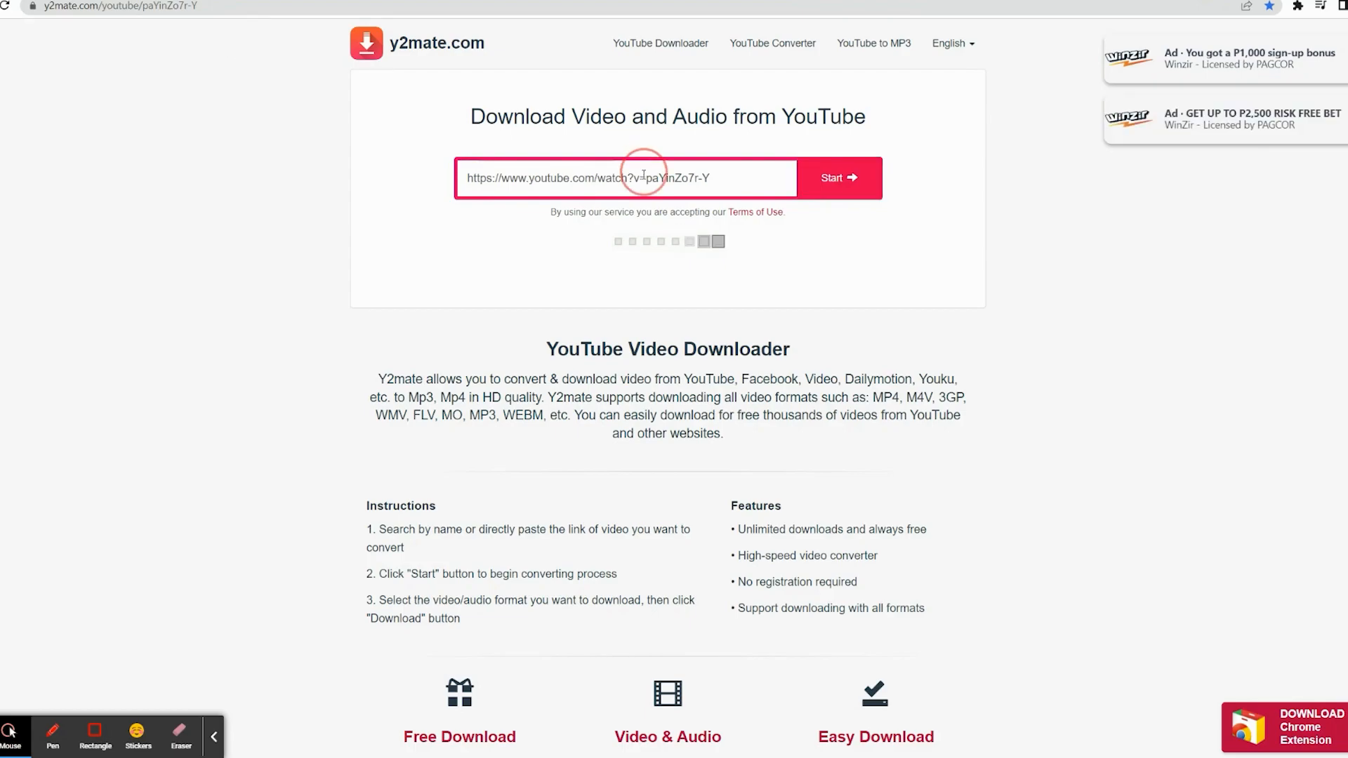
{"action": "type", "text": "https://www.youtube.com/watch?v=_m8OeZWbcOE"}
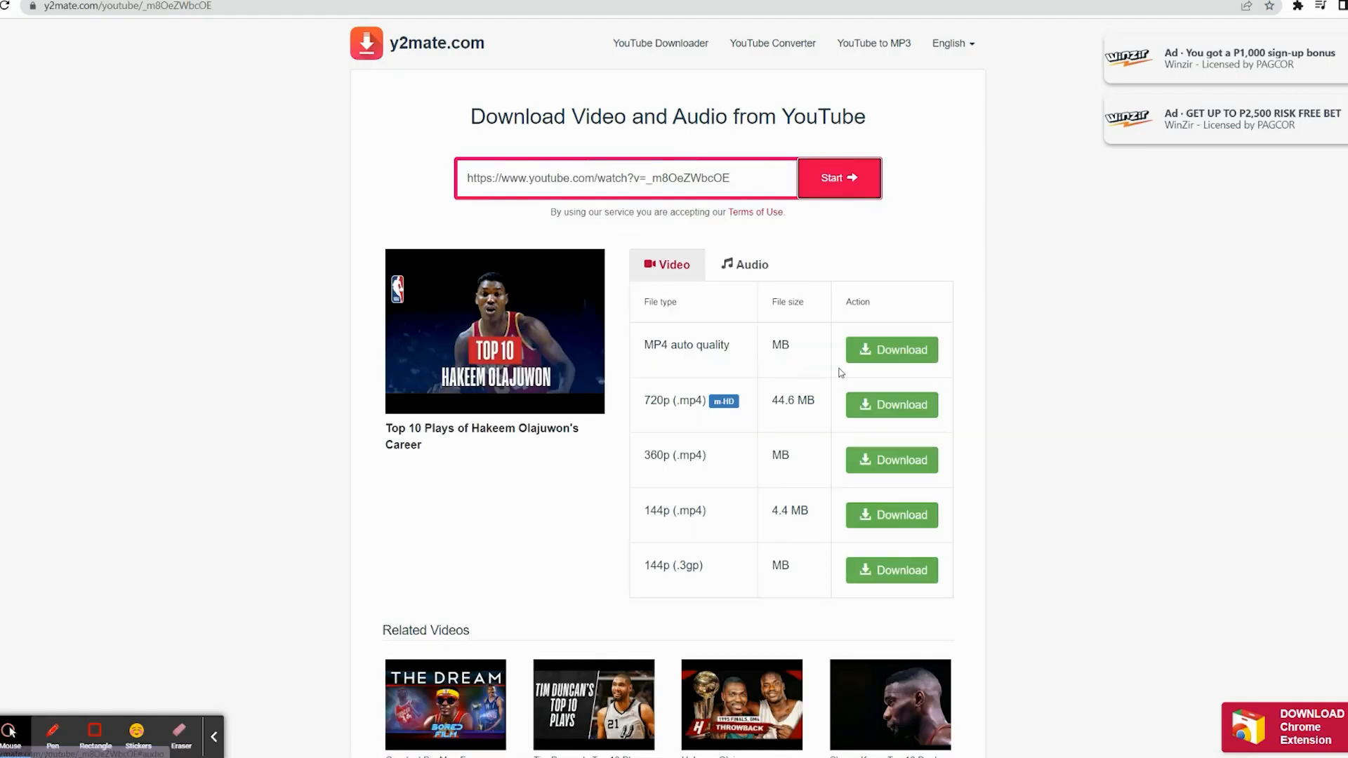
{"action": "left_click", "coordinate": [877, 406]}
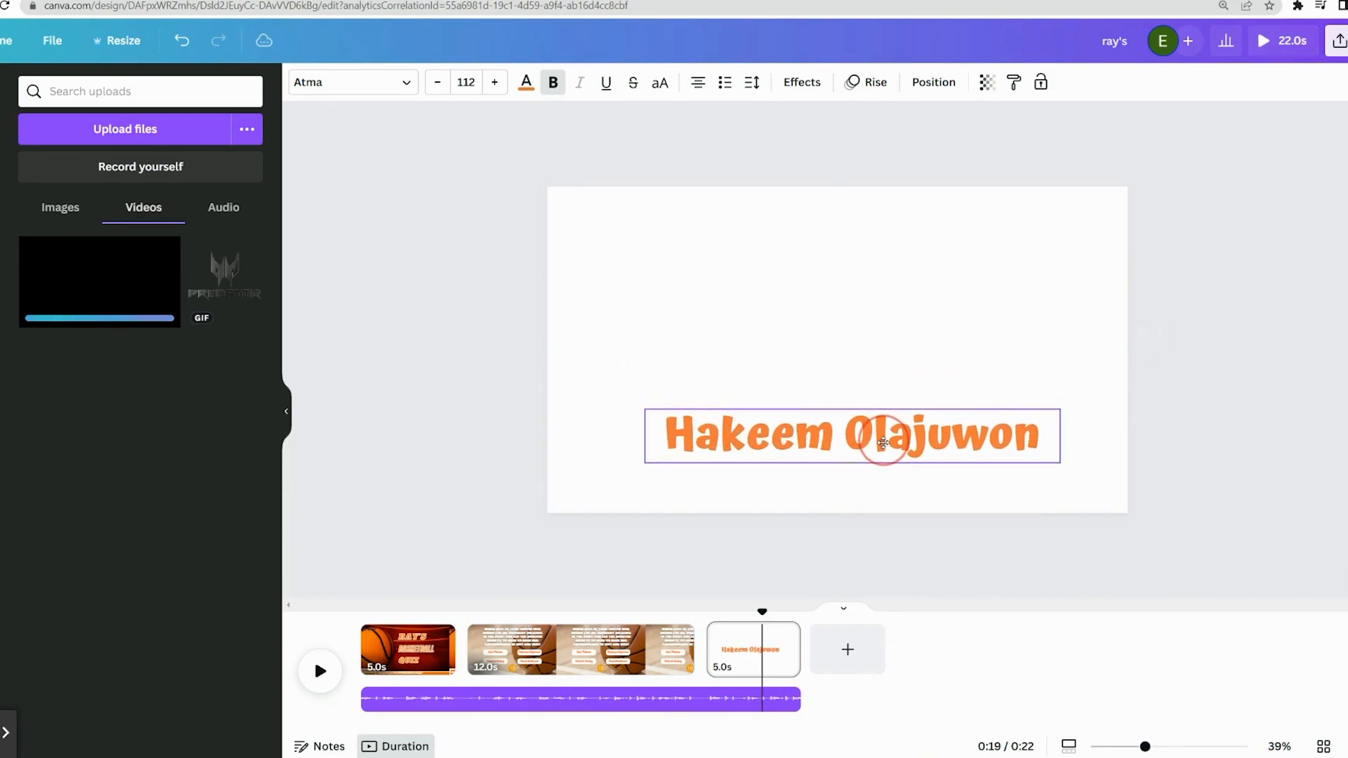
Back in Canva, move the "Hakeem Olajuwon" text slightly lower on the third page
{"action": "left_click_drag", "start_coordinate": [884, 442], "coordinate": [875, 466]}
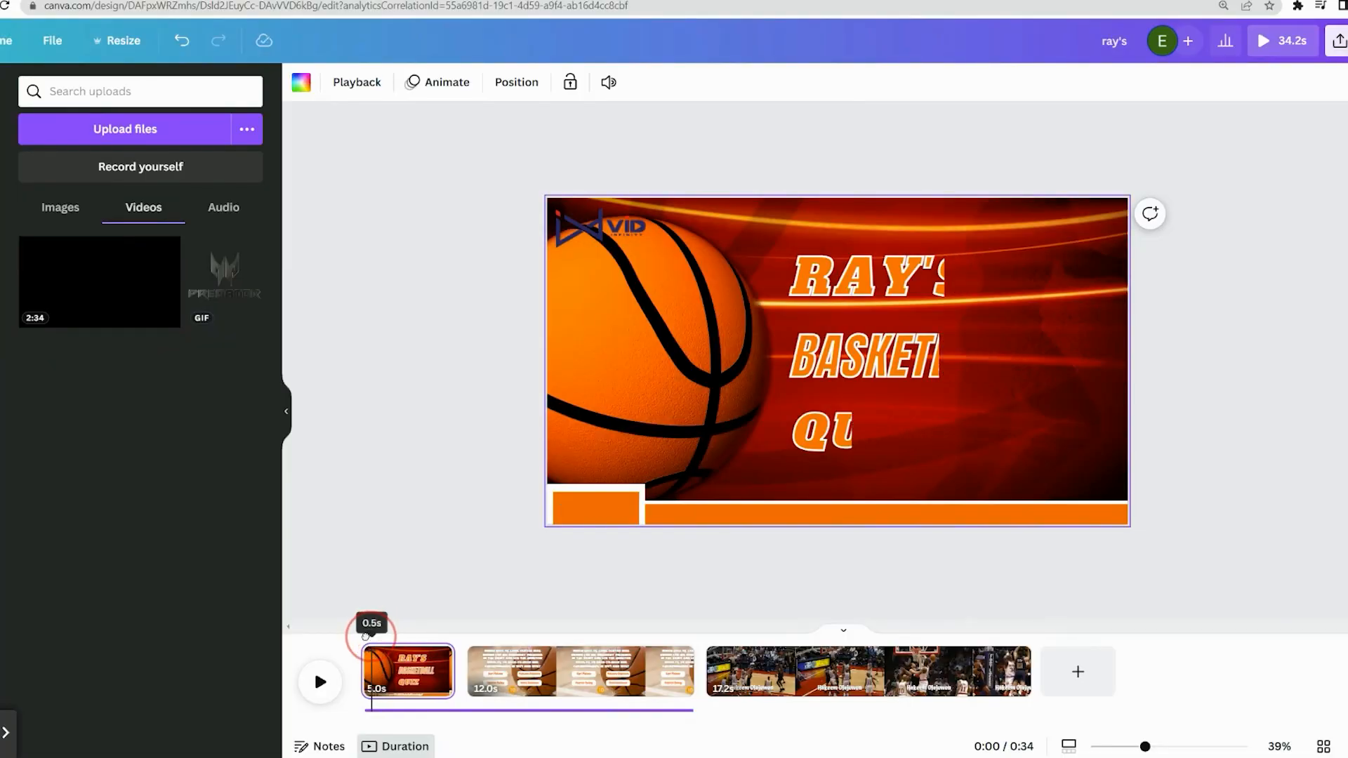
Return the playhead to the start of the video and select the background music track
{"action": "left_click_drag", "start_coordinate": [365, 636], "coordinate": [361, 634]}
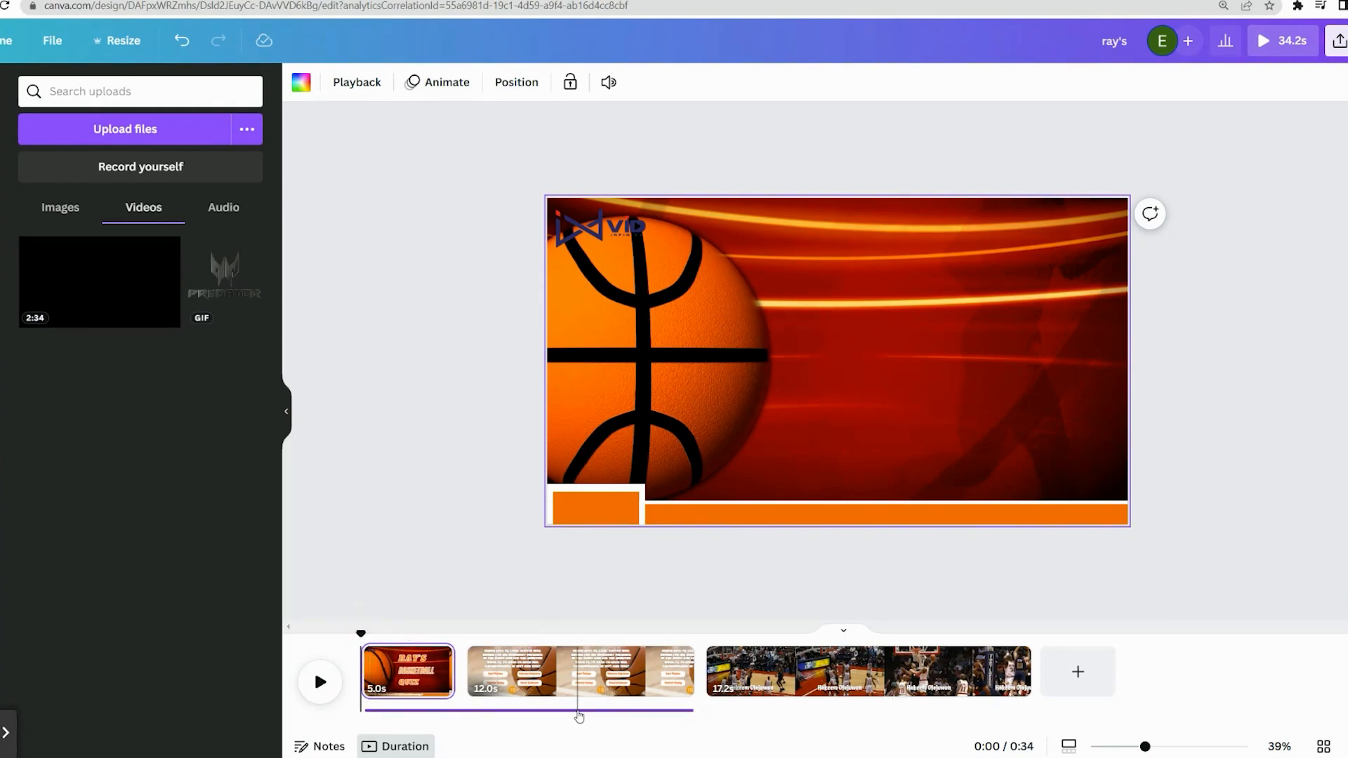
{"action": "left_click", "coordinate": [581, 710]}
{"action": "left_click", "coordinate": [3, 465]}
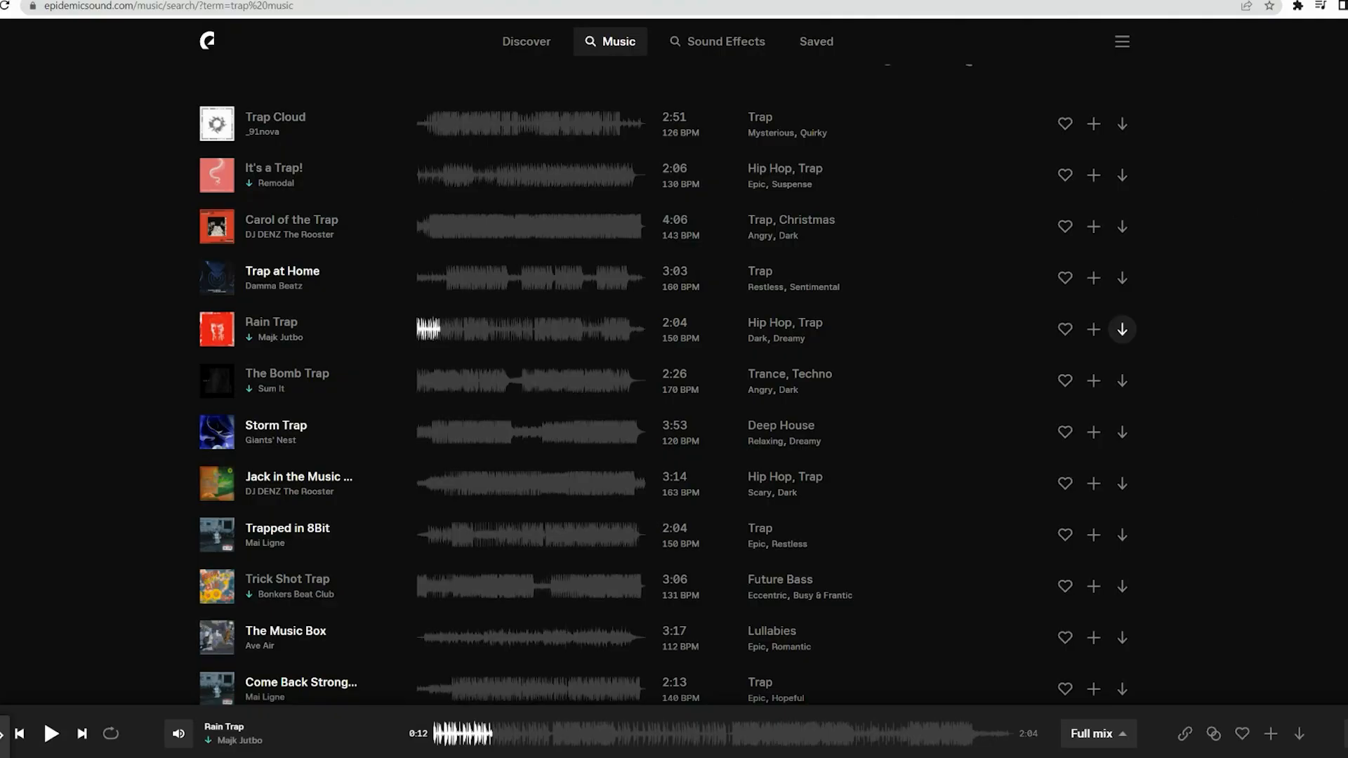
Switch to Epidemic Sound and browse the recommended tracks on its Discover page
{"action": "scroll", "coordinate": [667, 388], "scroll_direction": "up", "scroll_amount": 1}
{"action": "left_click", "coordinate": [534, 61]}
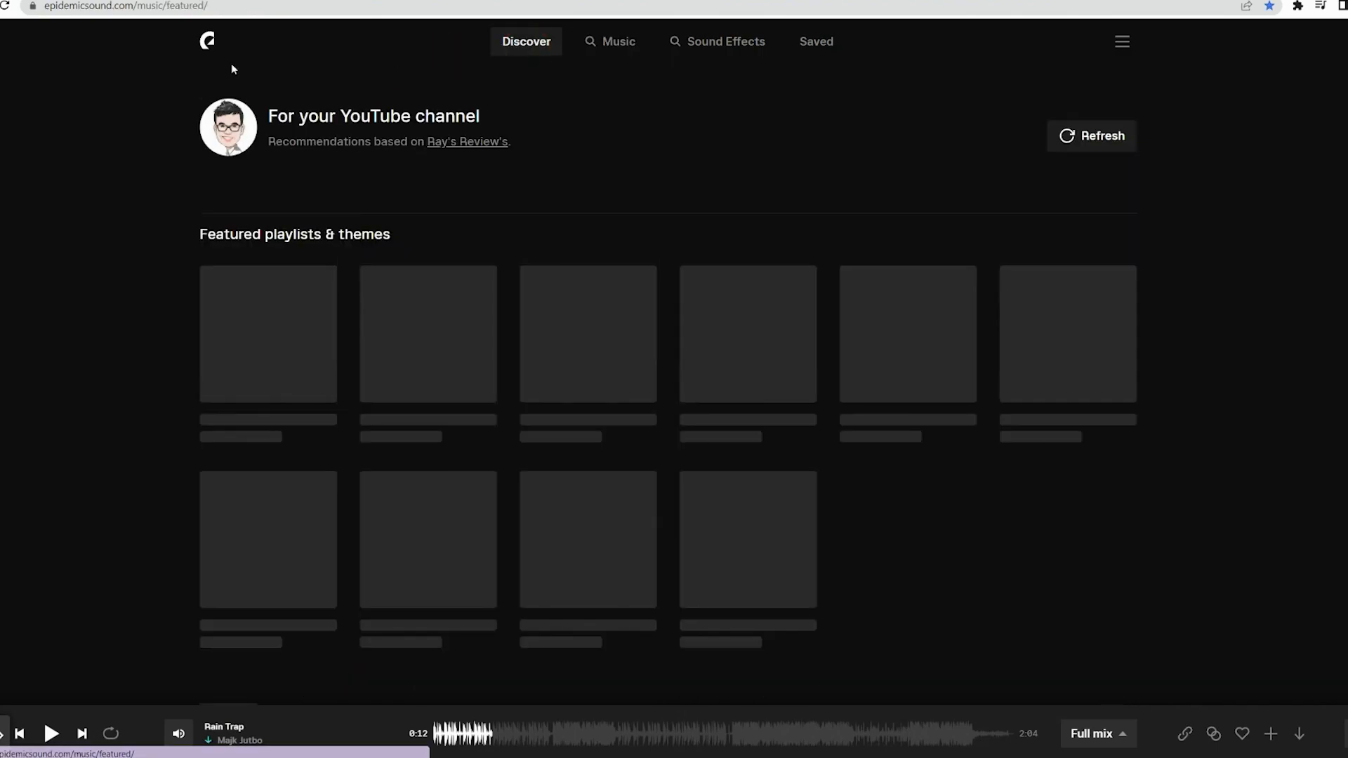
{"action": "scroll", "coordinate": [667, 389], "scroll_direction": "down", "scroll_amount": 1}
{"action": "scroll", "coordinate": [667, 388], "scroll_direction": "down", "scroll_amount": 2}
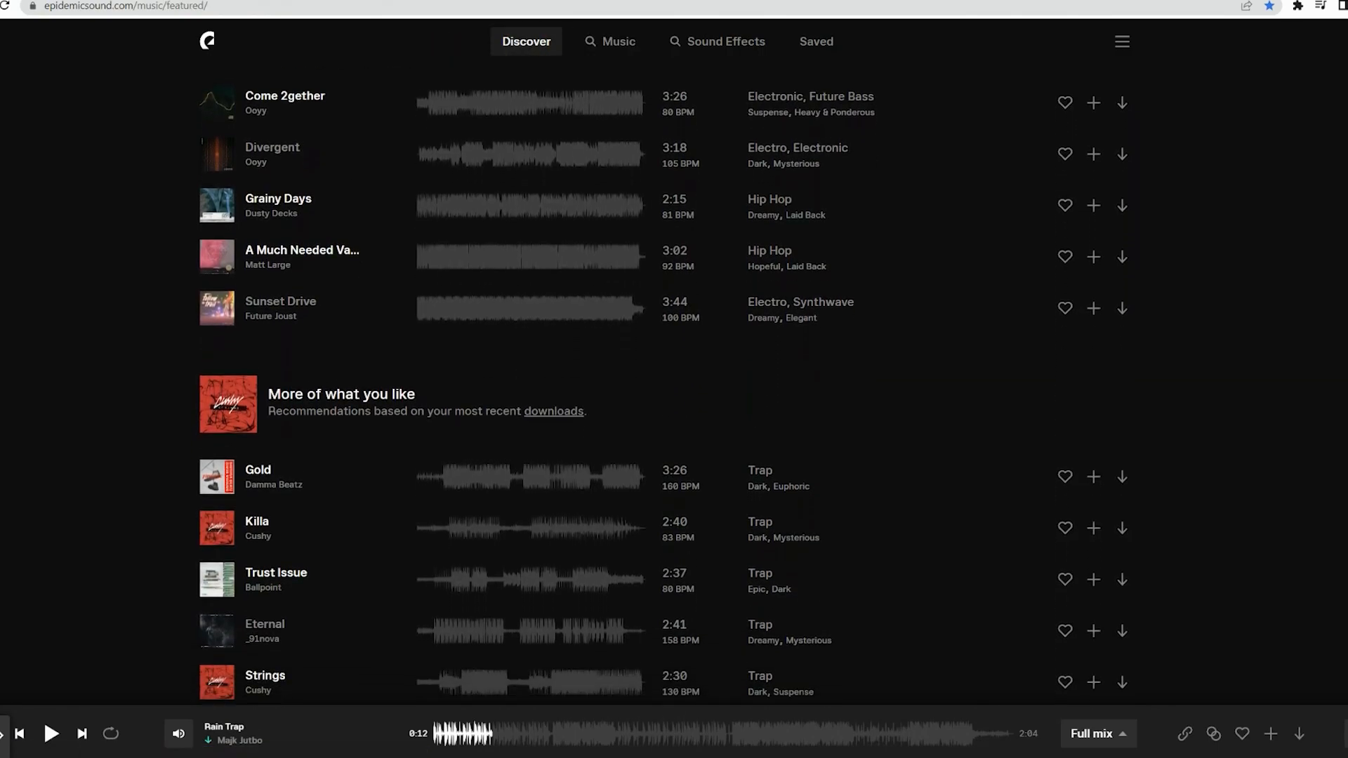
{"action": "scroll", "coordinate": [668, 389], "scroll_direction": "down", "scroll_amount": 8}
{"action": "scroll", "coordinate": [667, 389], "scroll_direction": "up", "scroll_amount": 12}
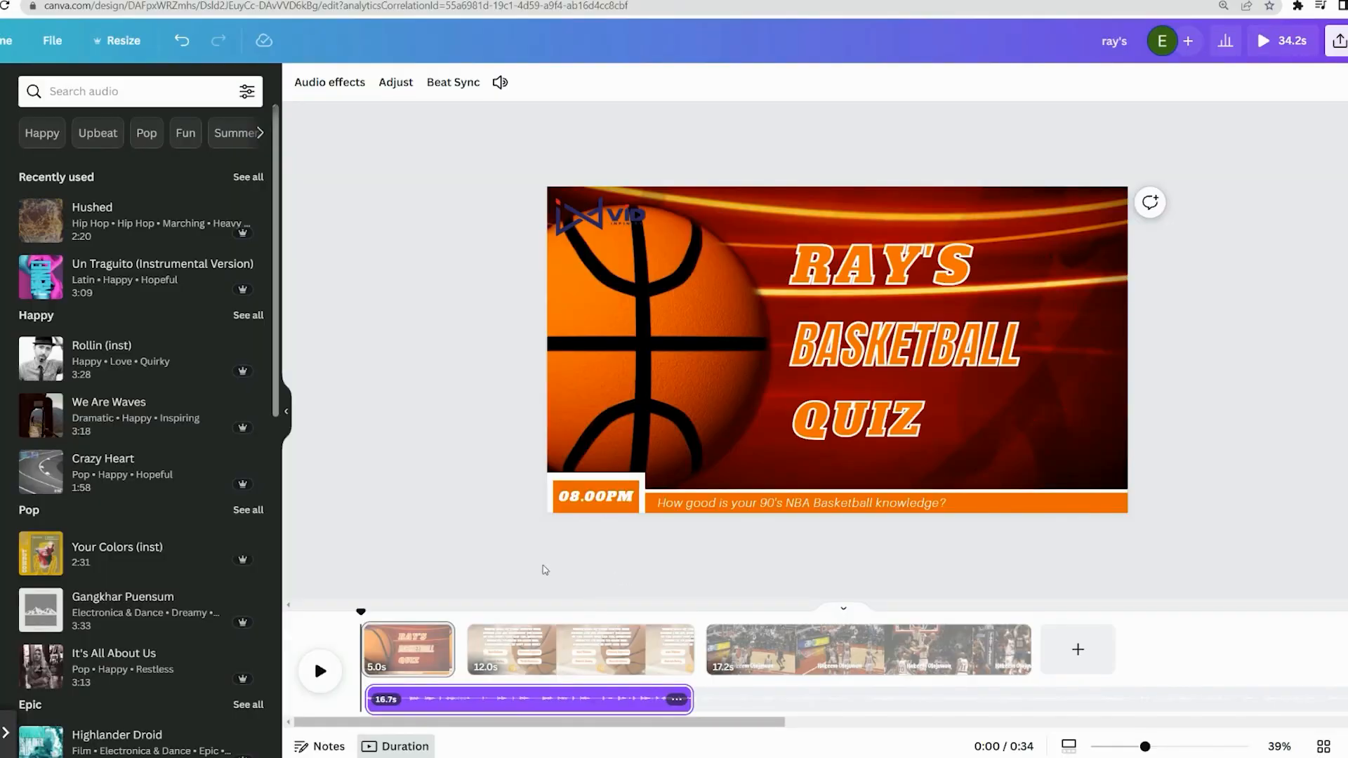
Back in Canva, review the title, question and answer pages by moving between them on the timeline
{"action": "left_click", "coordinate": [867, 646]}
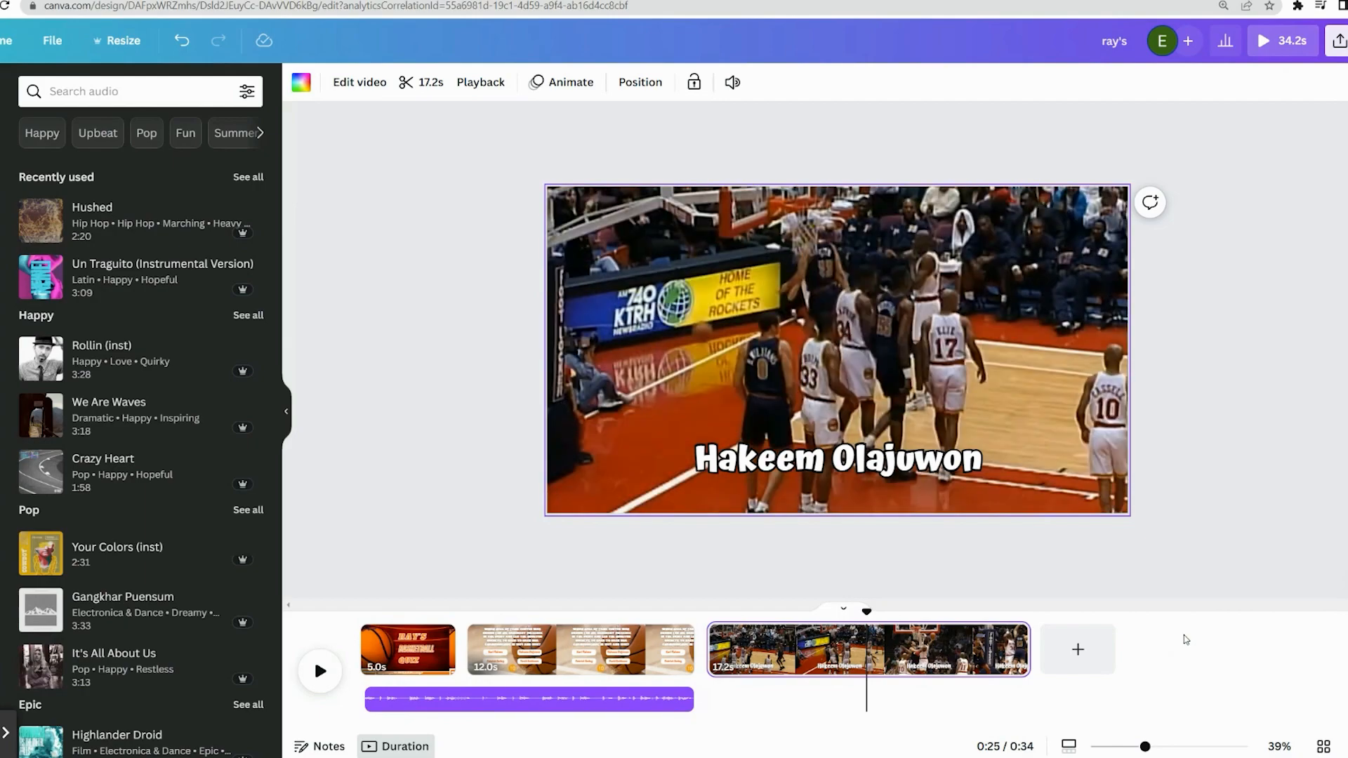
{"action": "left_click", "coordinate": [530, 649]}
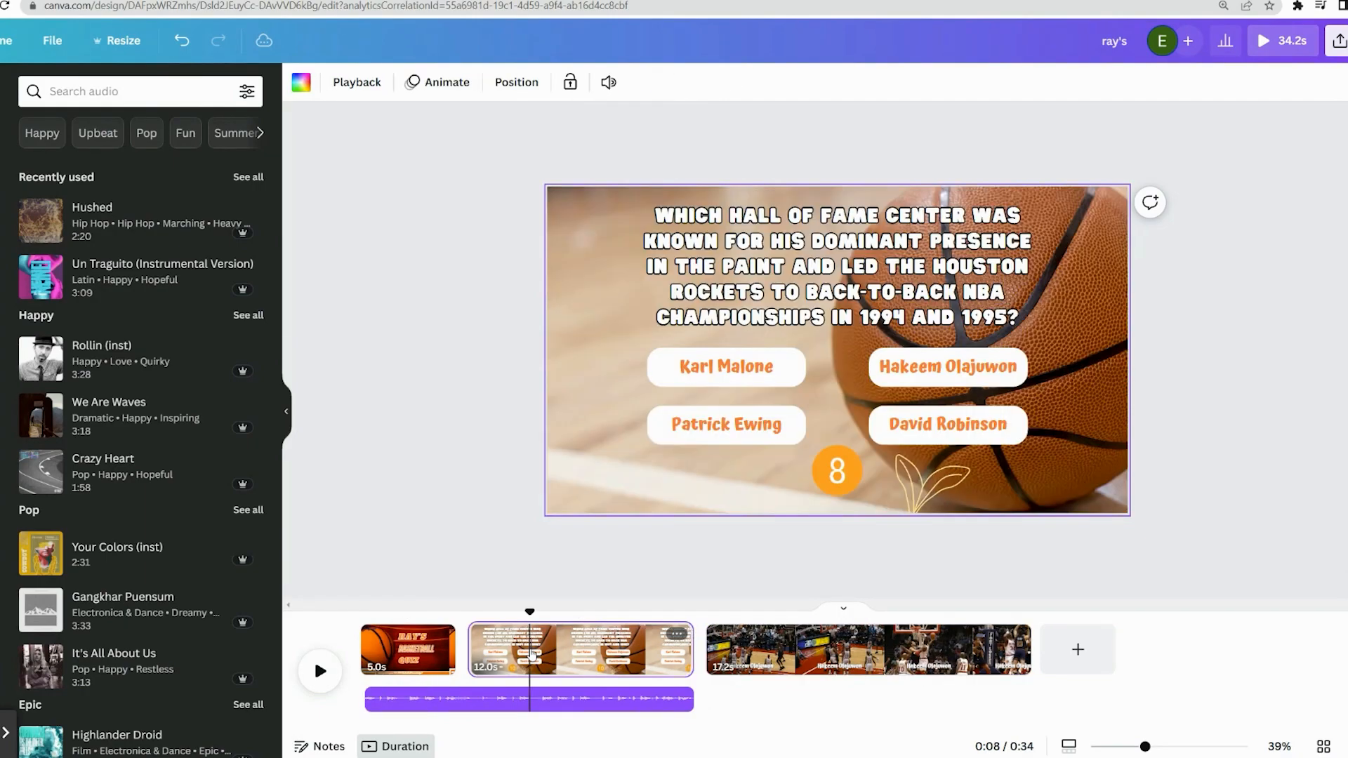
{"action": "left_click", "coordinate": [862, 653]}
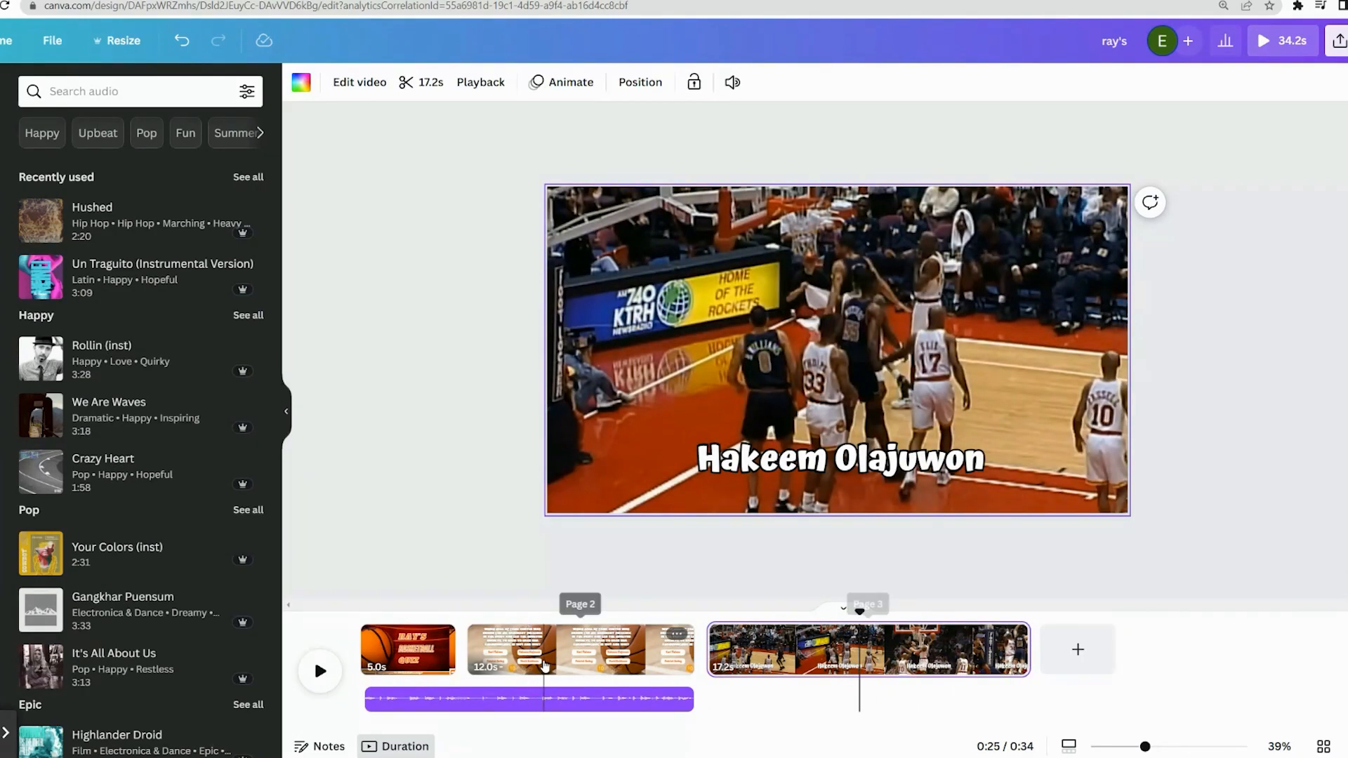
{"action": "left_click", "coordinate": [533, 653]}
{"action": "left_click", "coordinate": [443, 655]}
{"action": "left_click", "coordinate": [548, 655]}
{"action": "left_click", "coordinate": [740, 657]}
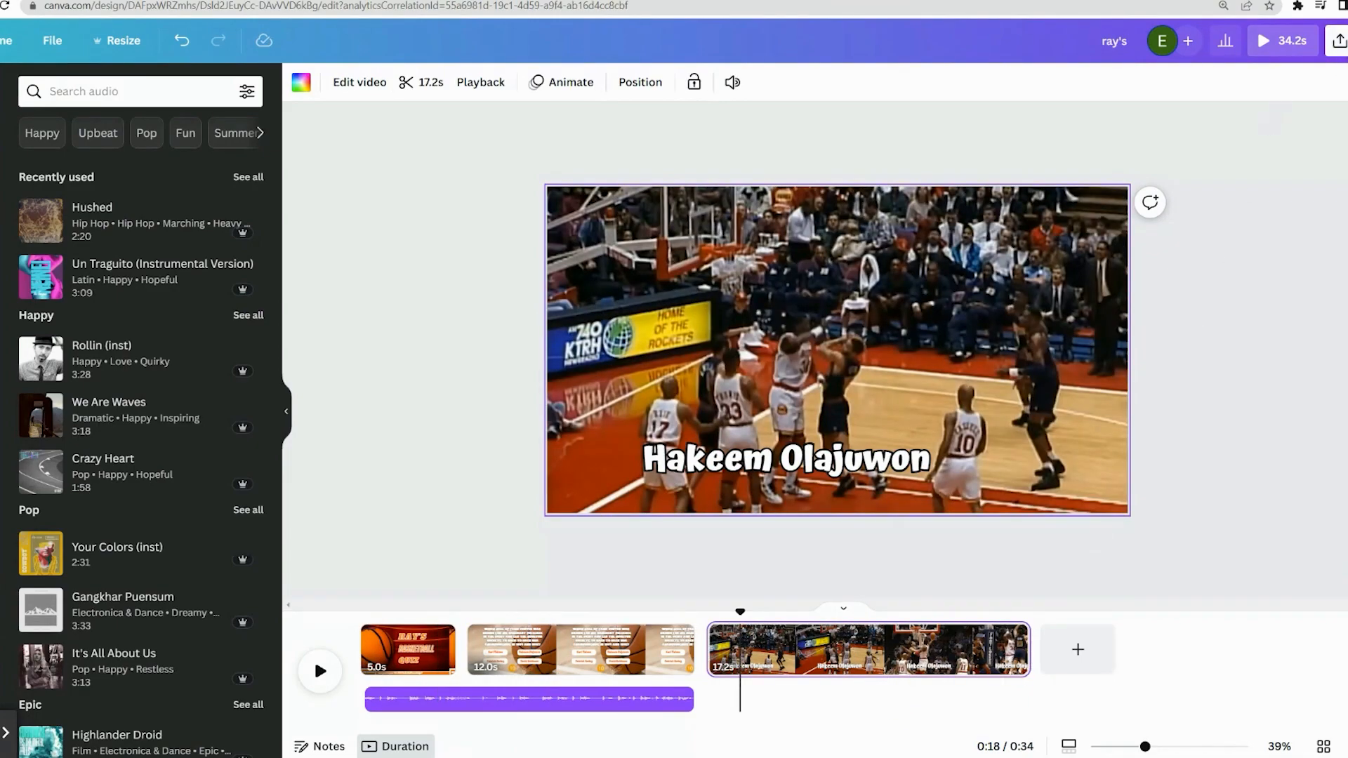
{"action": "left_click", "coordinate": [415, 650]}
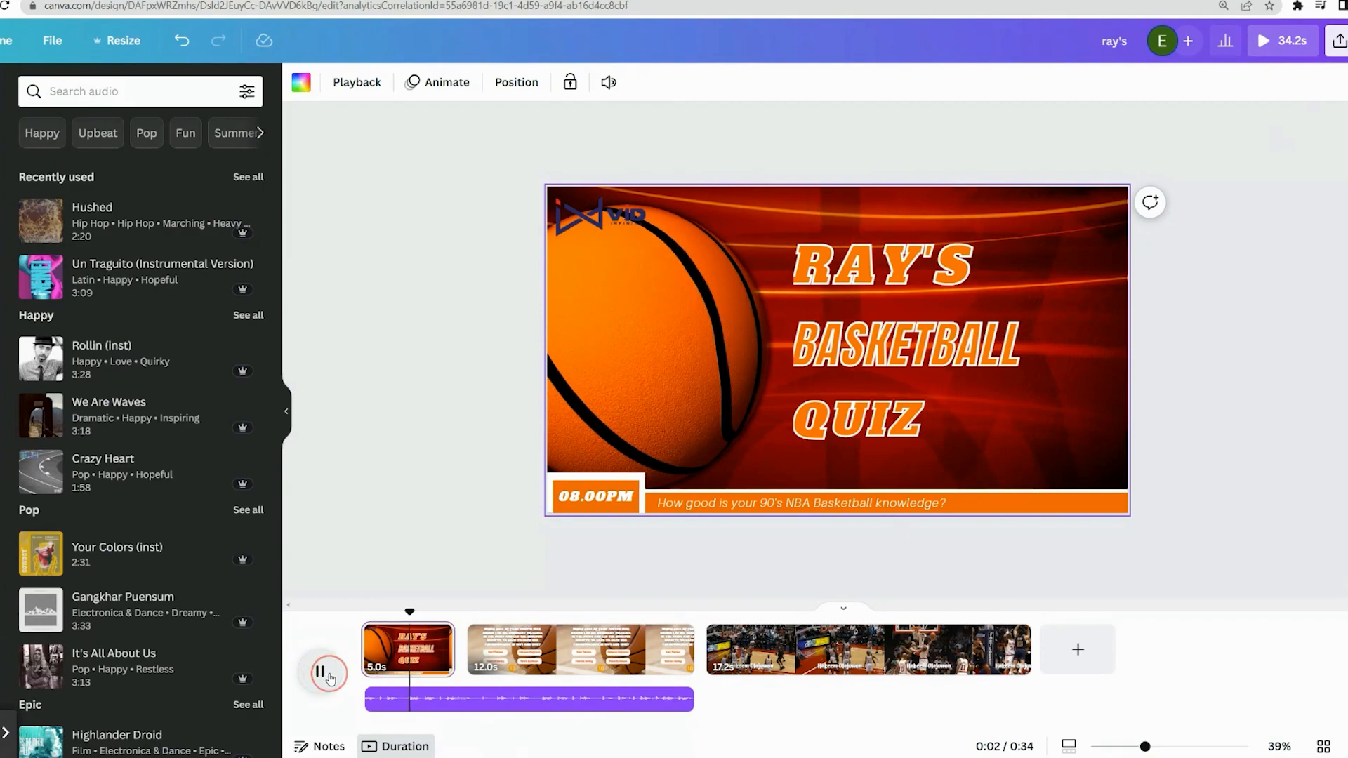
Preview the video and scrub from the title page into the answer page to check the music's coverage
{"action": "left_click", "coordinate": [319, 668]}
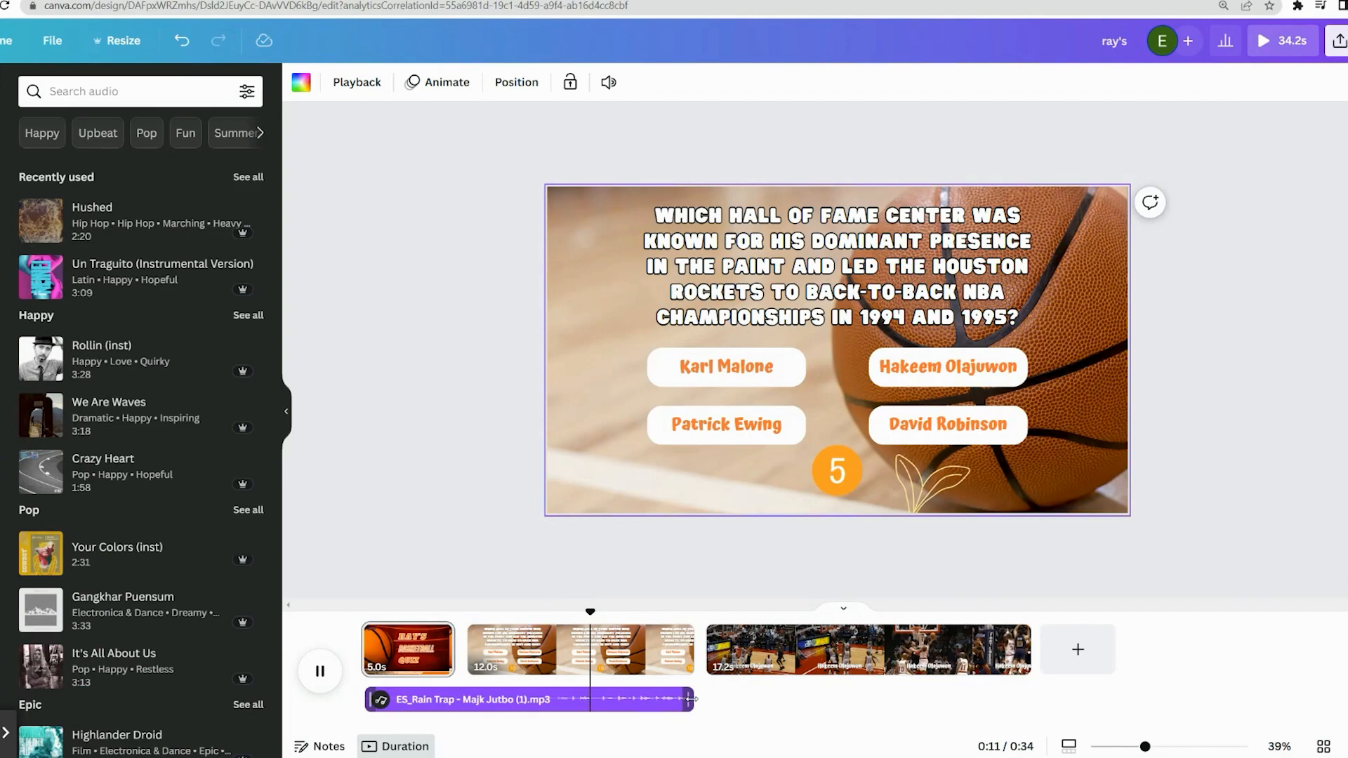
{"action": "left_click_drag", "start_coordinate": [691, 699], "coordinate": [703, 699]}
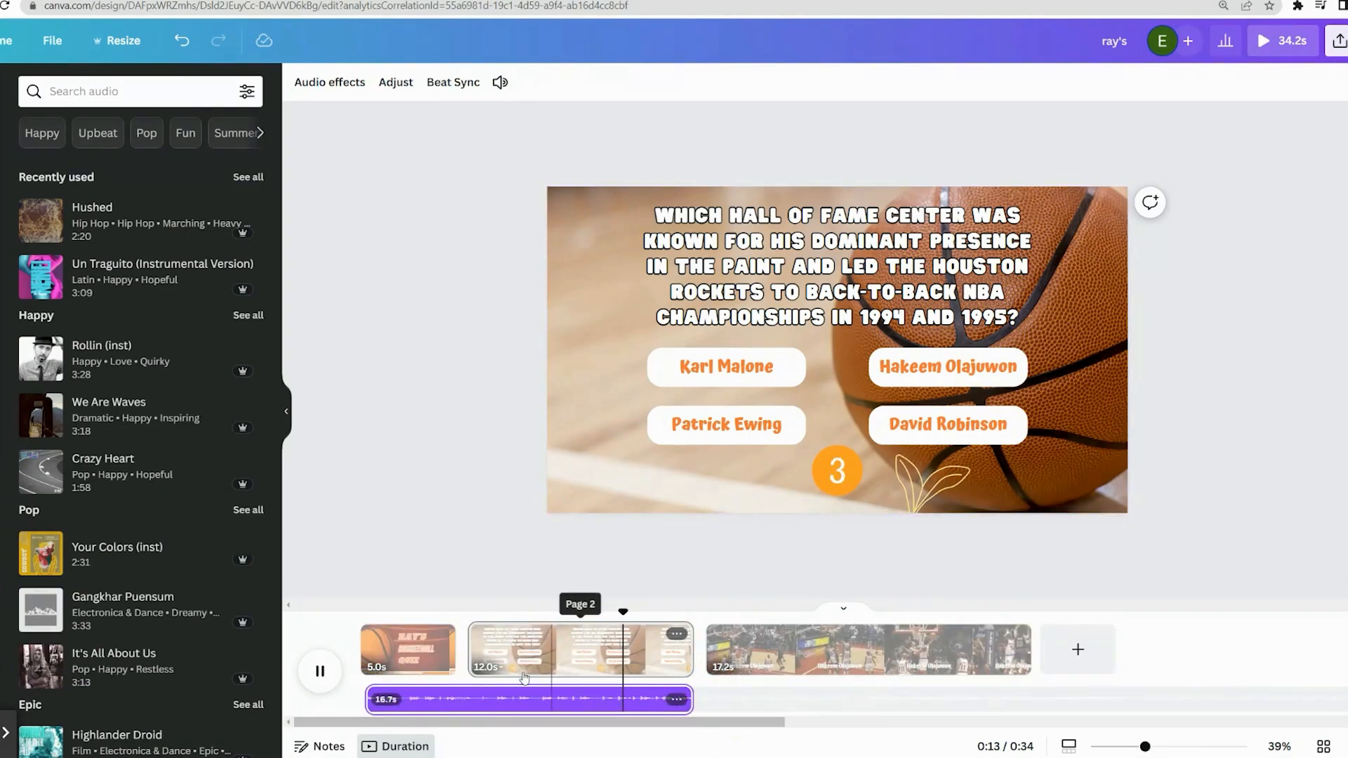
{"action": "left_click", "coordinate": [449, 705]}
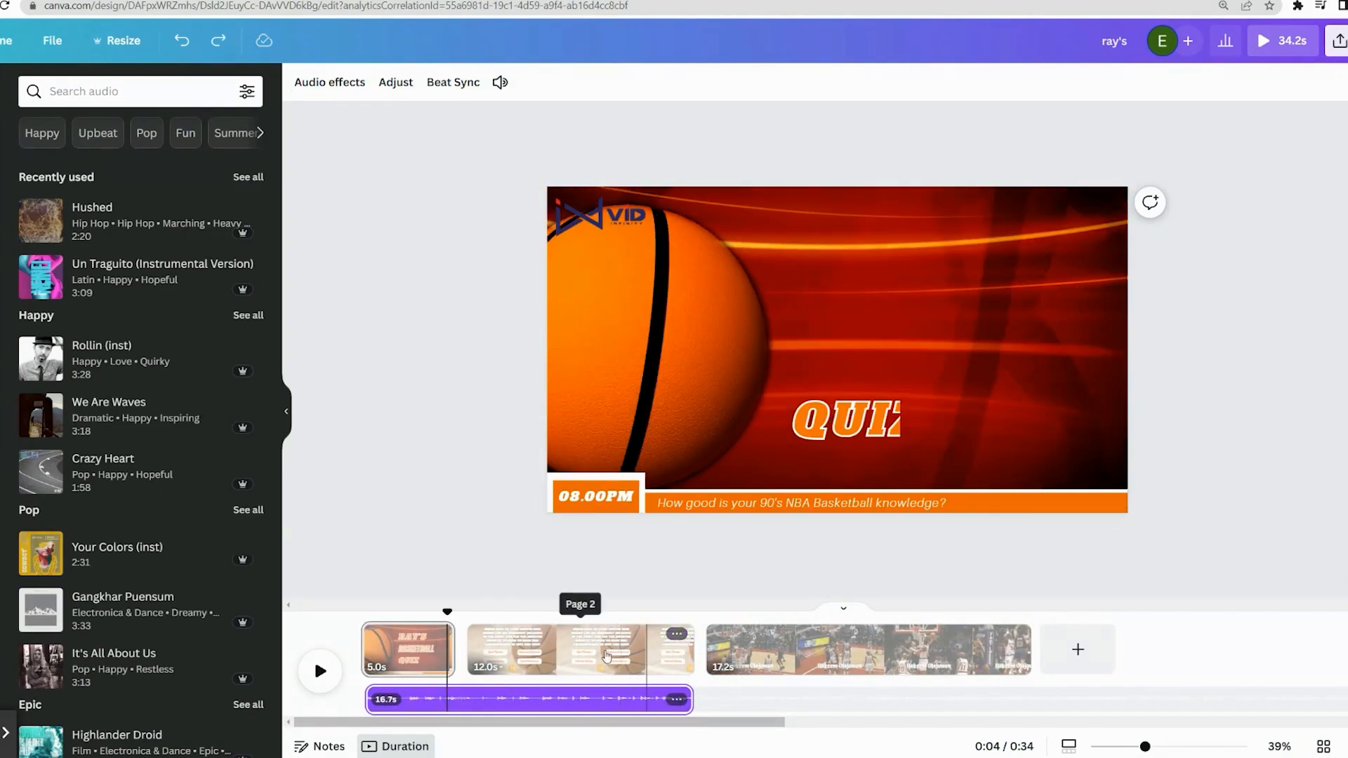
{"action": "left_click_drag", "start_coordinate": [446, 612], "coordinate": [657, 616]}
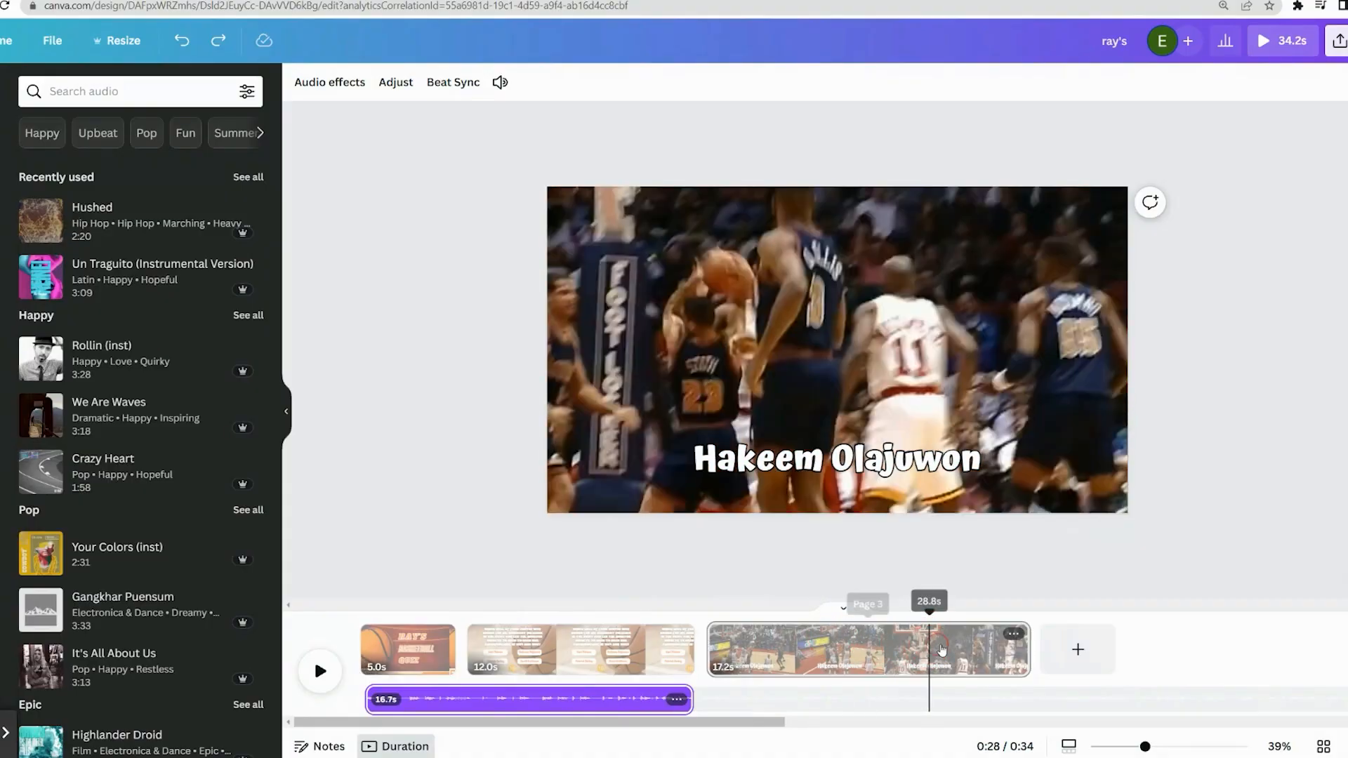
Duplicate the question page, move the copy behind the Hakeem Olajuwon answer page and preview the transition
{"action": "left_click", "coordinate": [632, 650]}
{"action": "left_click", "coordinate": [659, 634]}
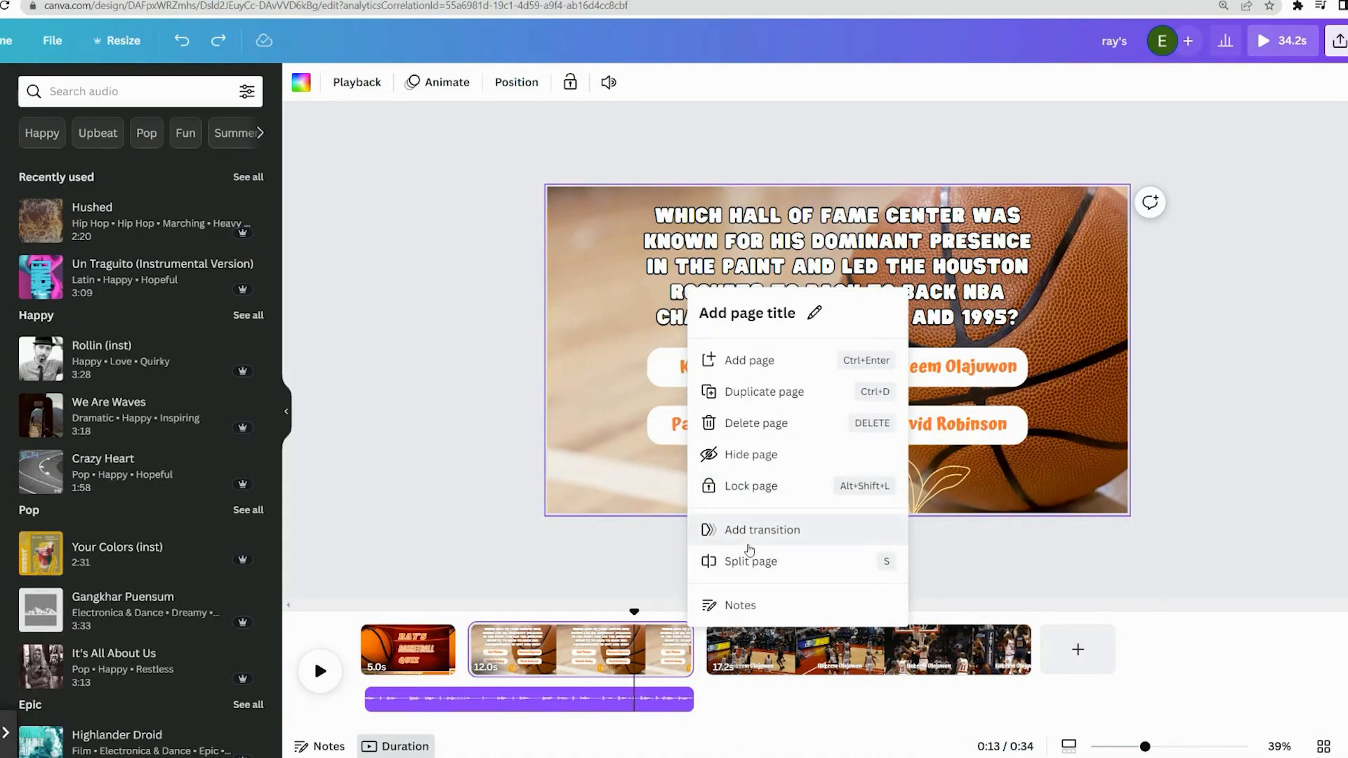
{"action": "left_click", "coordinate": [768, 389]}
{"action": "left_click", "coordinate": [745, 646]}
{"action": "left_click_drag", "start_coordinate": [746, 649], "coordinate": [906, 656]}
{"action": "left_click", "coordinate": [985, 652]}
{"action": "key", "text": "space"}
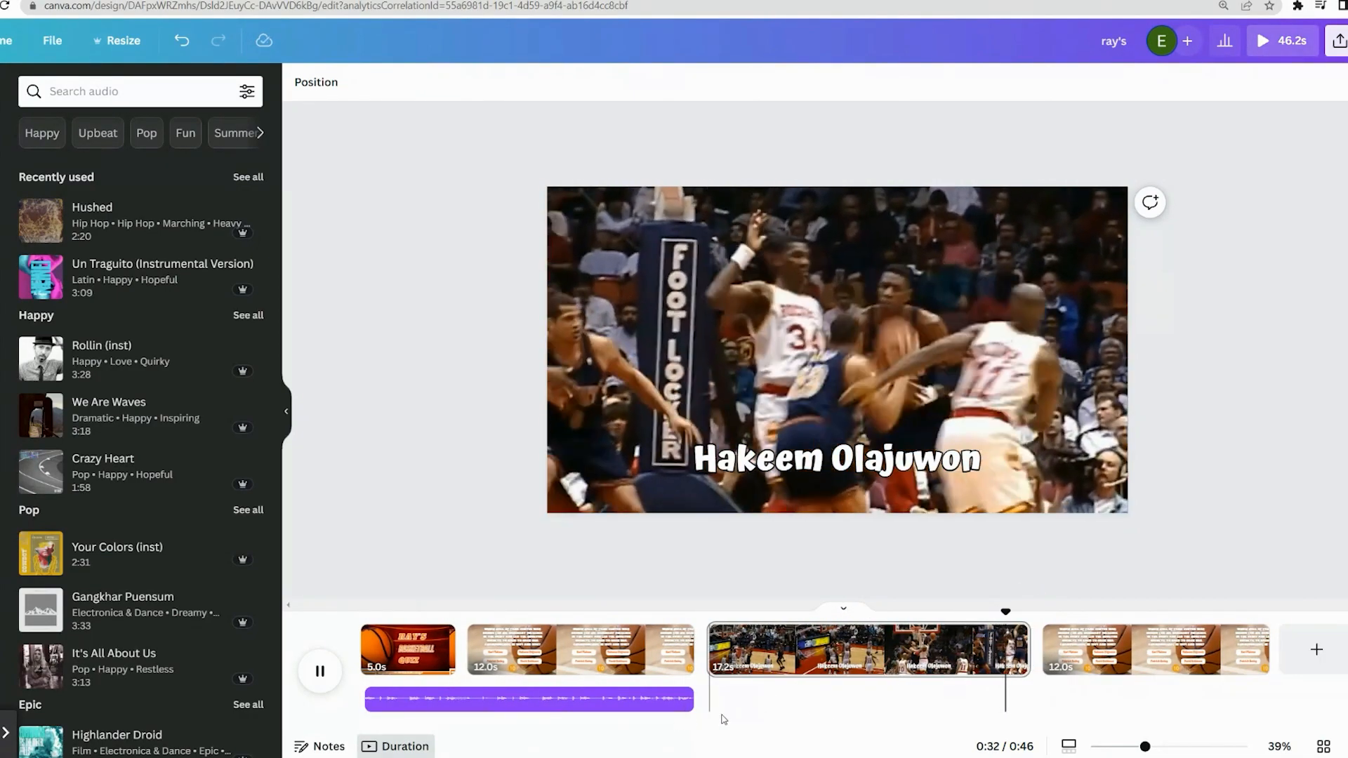
Copy the music track, place the copy under the fourth page and trim its start to where that page begins
{"action": "left_click", "coordinate": [609, 702]}
{"action": "key", "text": "ctrl+c"}
{"action": "key", "text": "ctrl+v"}
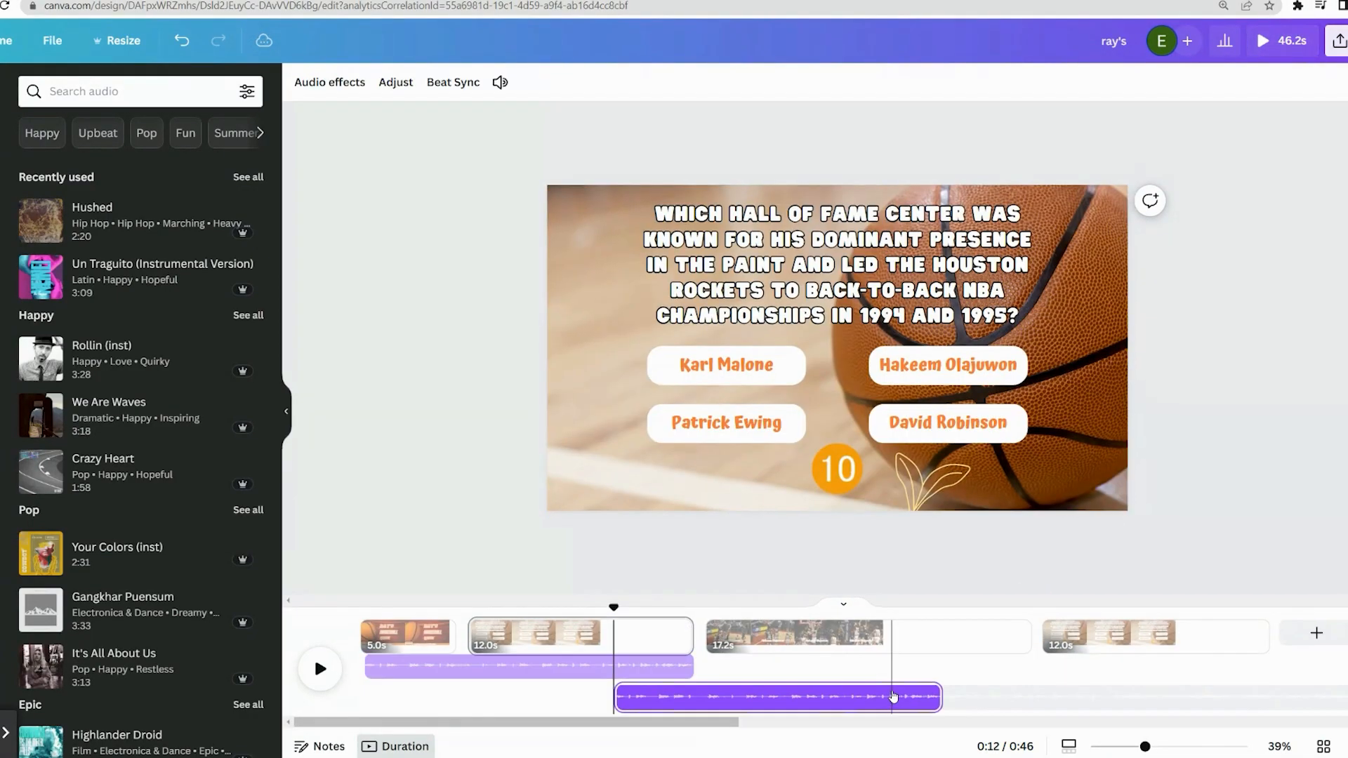
{"action": "left_click_drag", "start_coordinate": [894, 698], "coordinate": [1098, 648]}
{"action": "left_click_drag", "start_coordinate": [943, 699], "coordinate": [1047, 702]}
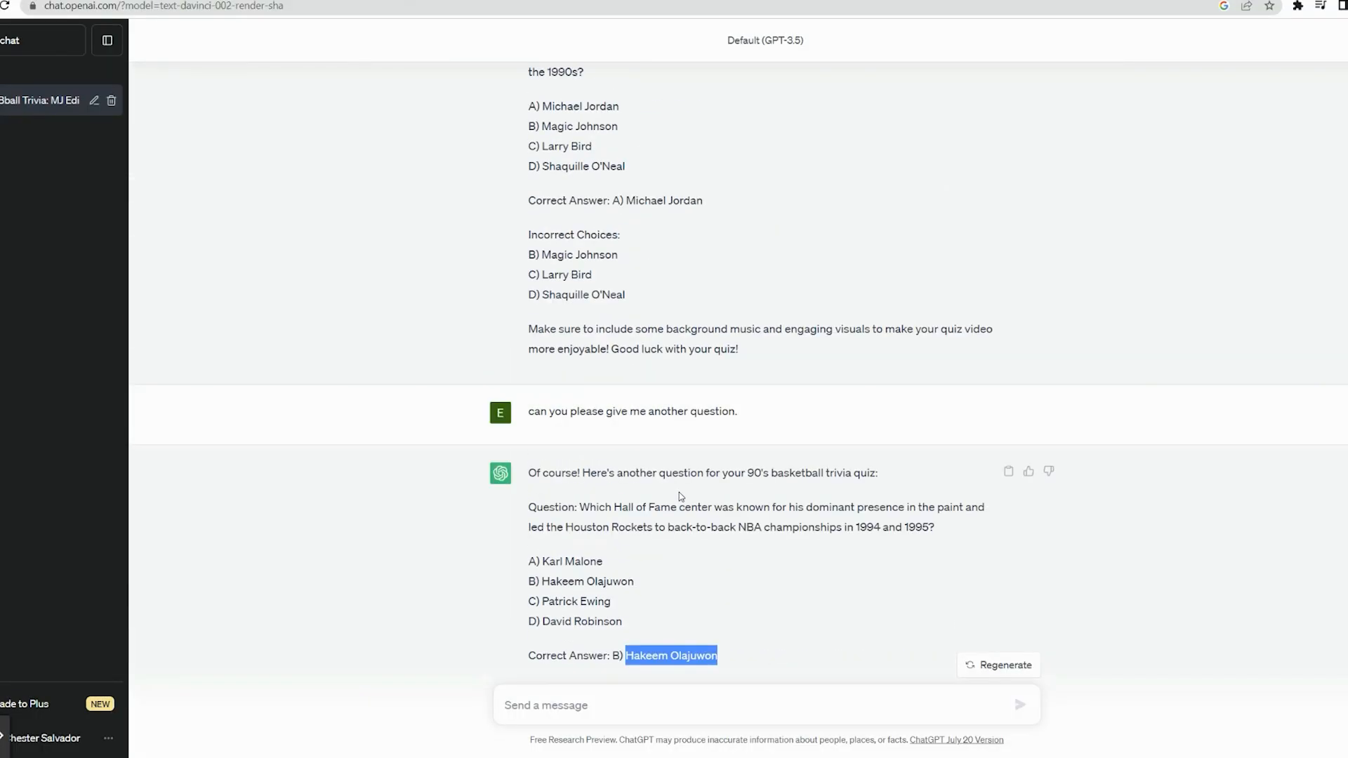
Put ChatGPT's Chicago Bulls question on page four, slightly lower, with choices Michael Jordan, Magic Johnson, Larry Bird and Shaquille O'Neal, and preview it
{"action": "scroll", "coordinate": [680, 496], "scroll_direction": "up", "scroll_amount": 3}
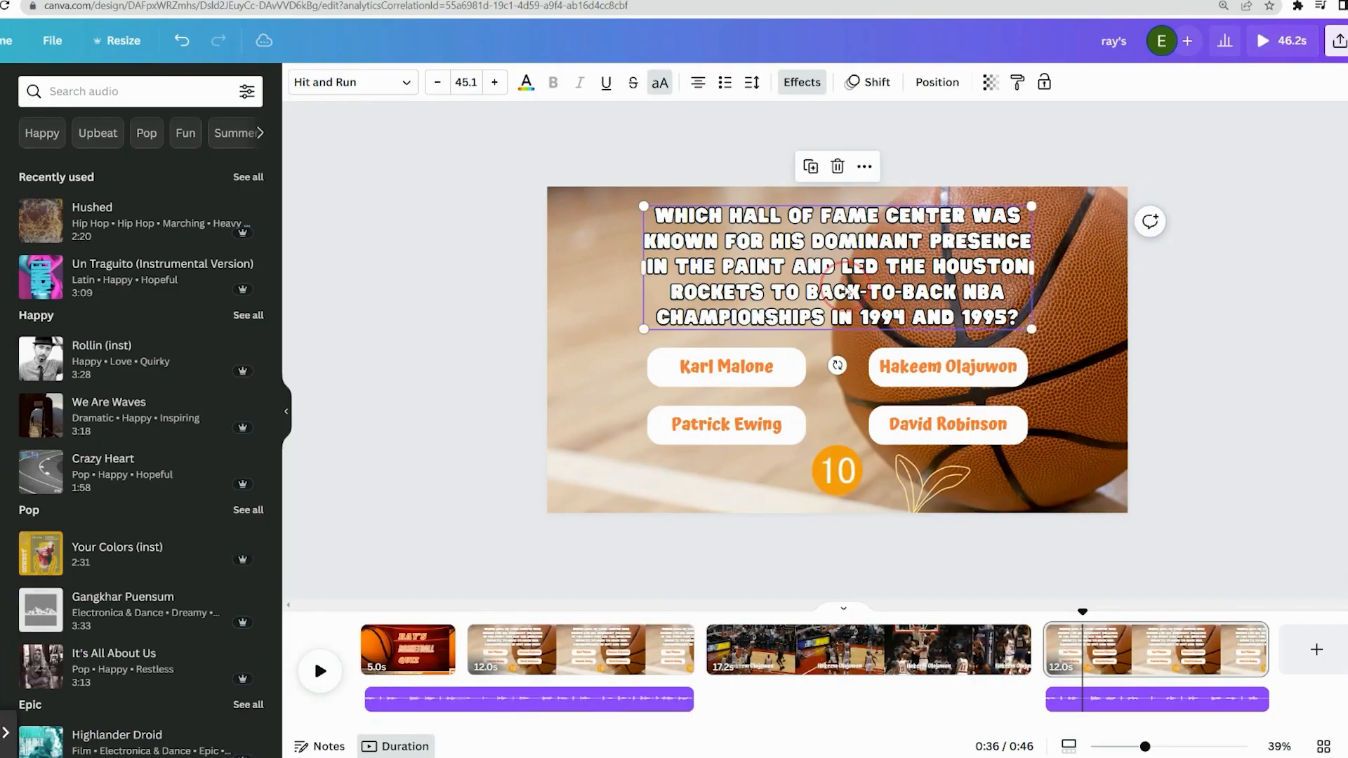
{"action": "key", "text": "ctrl+v"}
{"action": "left_click_drag", "start_coordinate": [866, 208], "coordinate": [866, 238]}
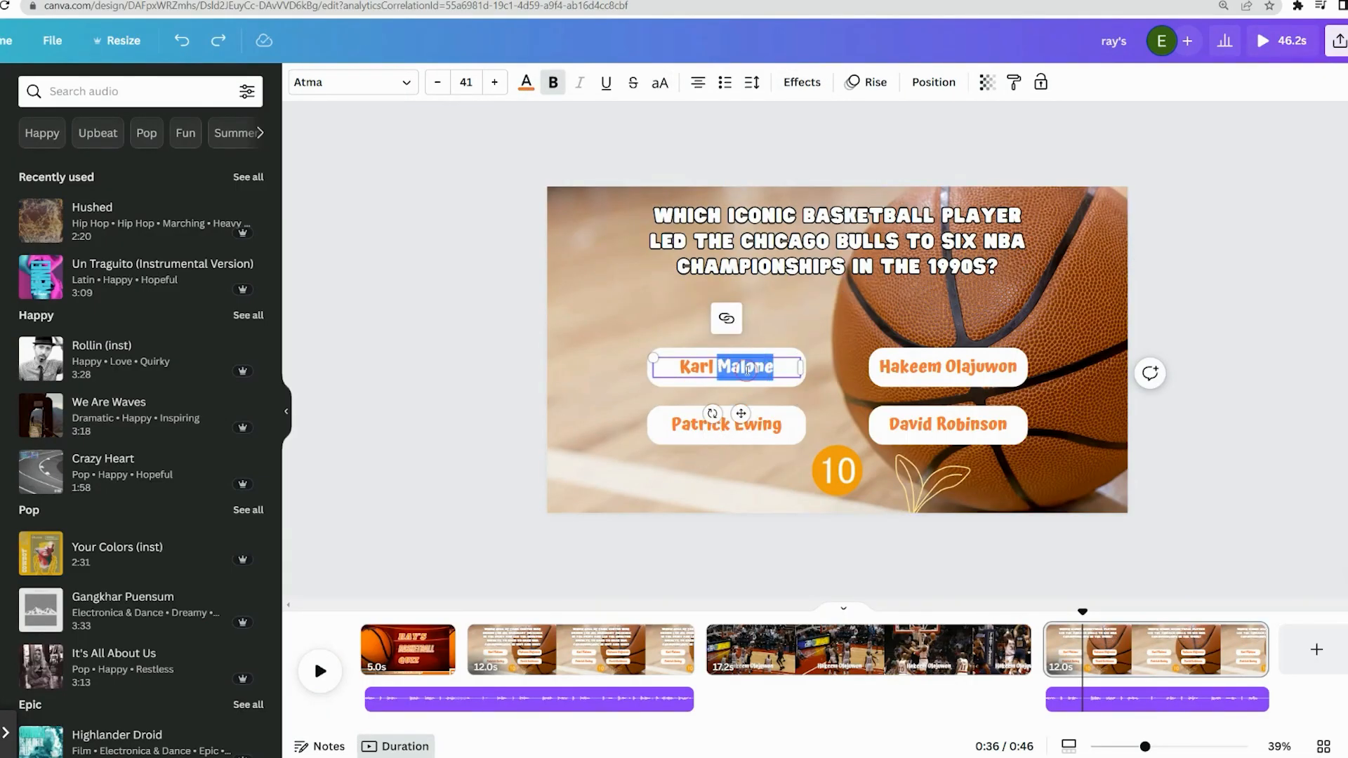
{"action": "left_click", "coordinate": [871, 278]}
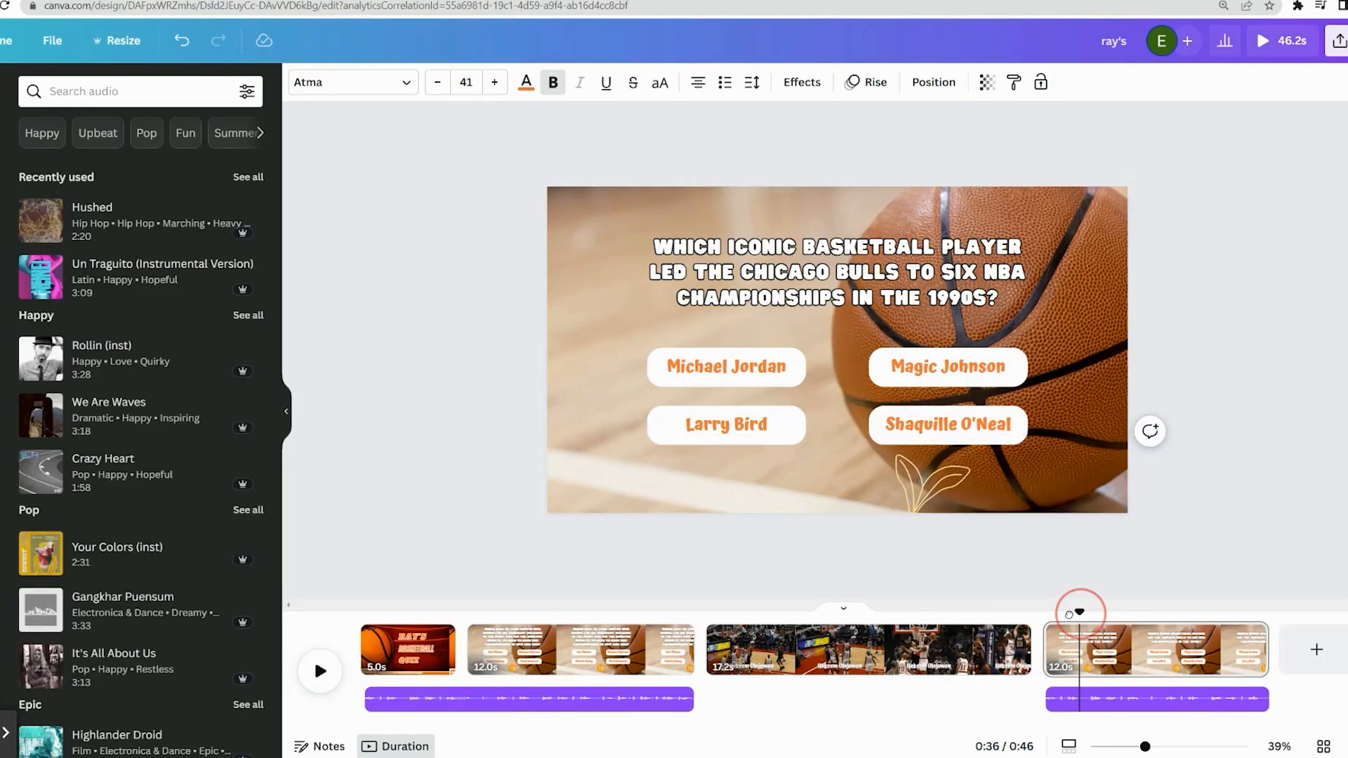
{"action": "left_click_drag", "start_coordinate": [1078, 614], "coordinate": [1014, 614]}
{"action": "left_click", "coordinate": [320, 672]}
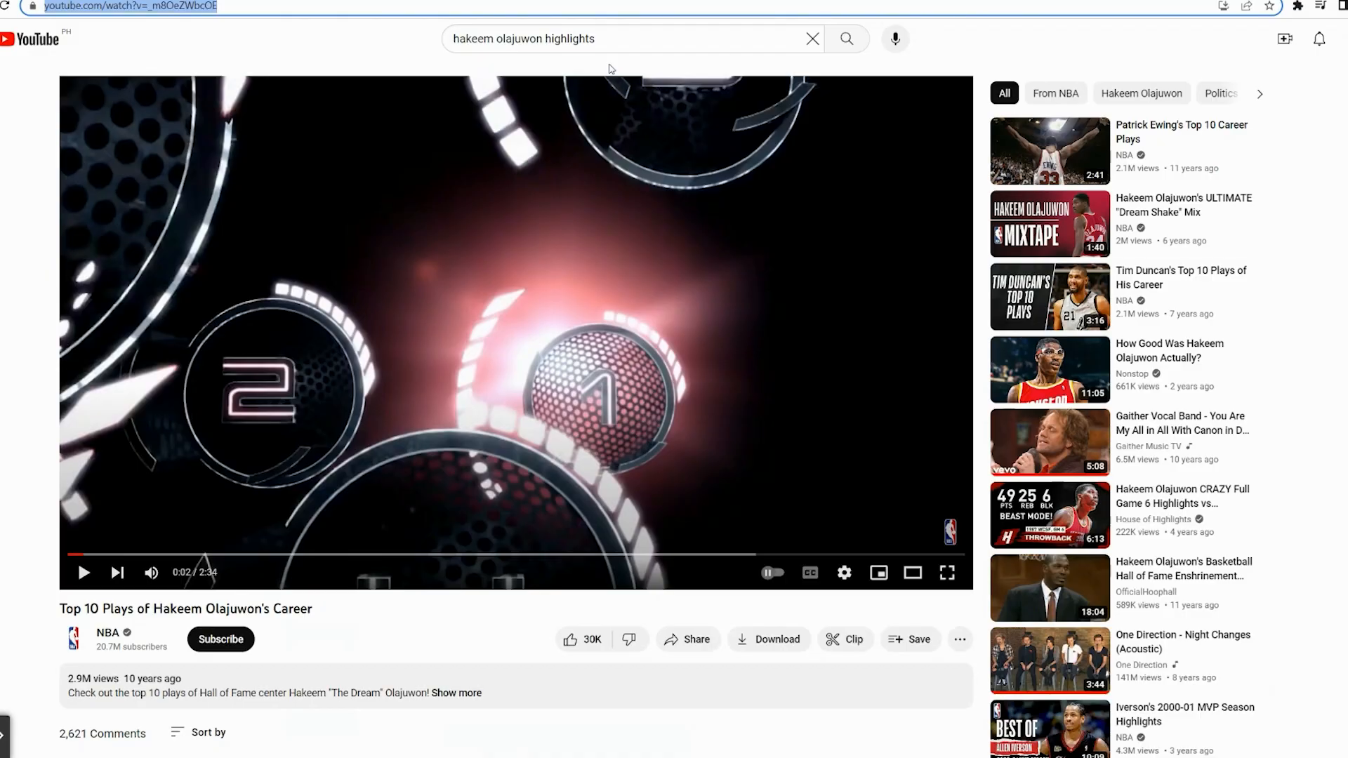
Search YouTube for "michael jordan highlights", open "Best of Michael Jordan's Playoff Games | The Jordan Vault" and download it as an MP4 through y2mate.com
{"action": "type", "text": "/"}
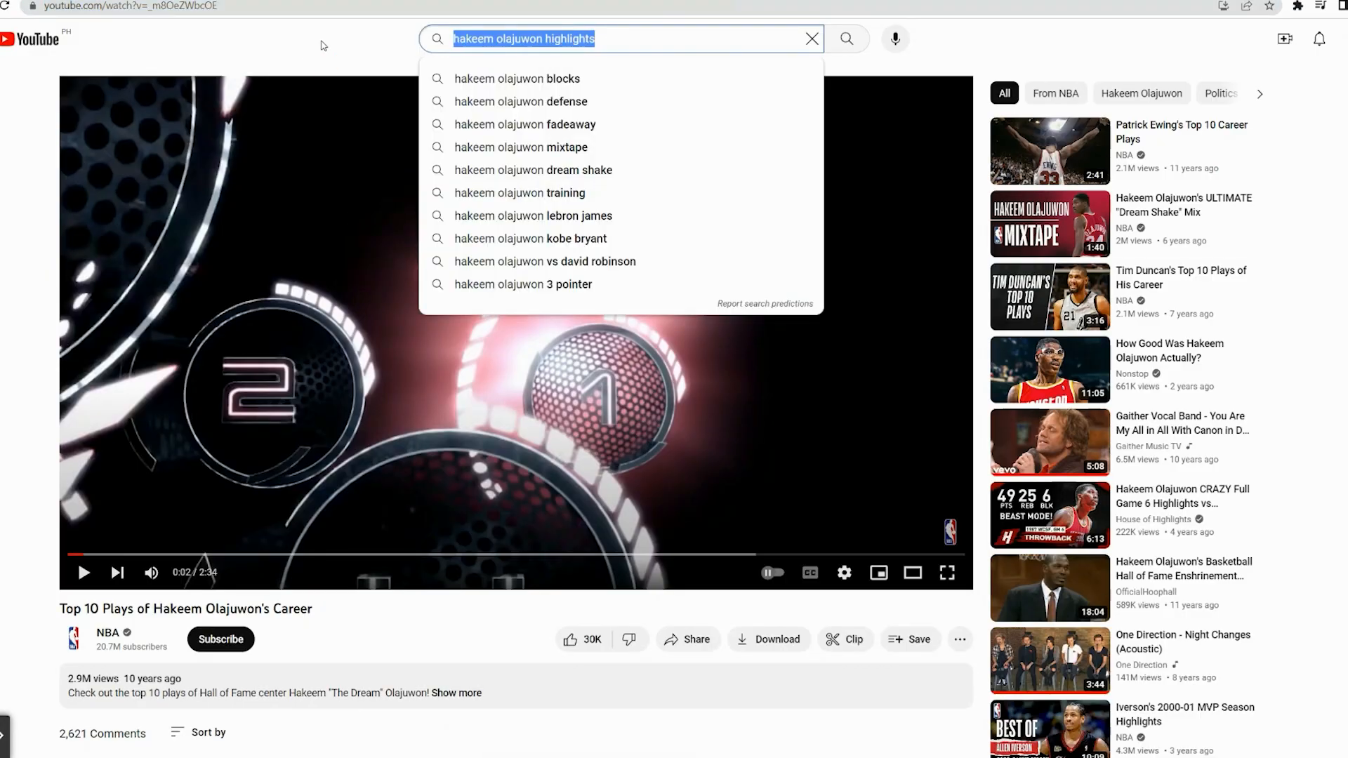
{"action": "type", "text": "michael jordan"}
{"action": "left_click", "coordinate": [534, 79]}
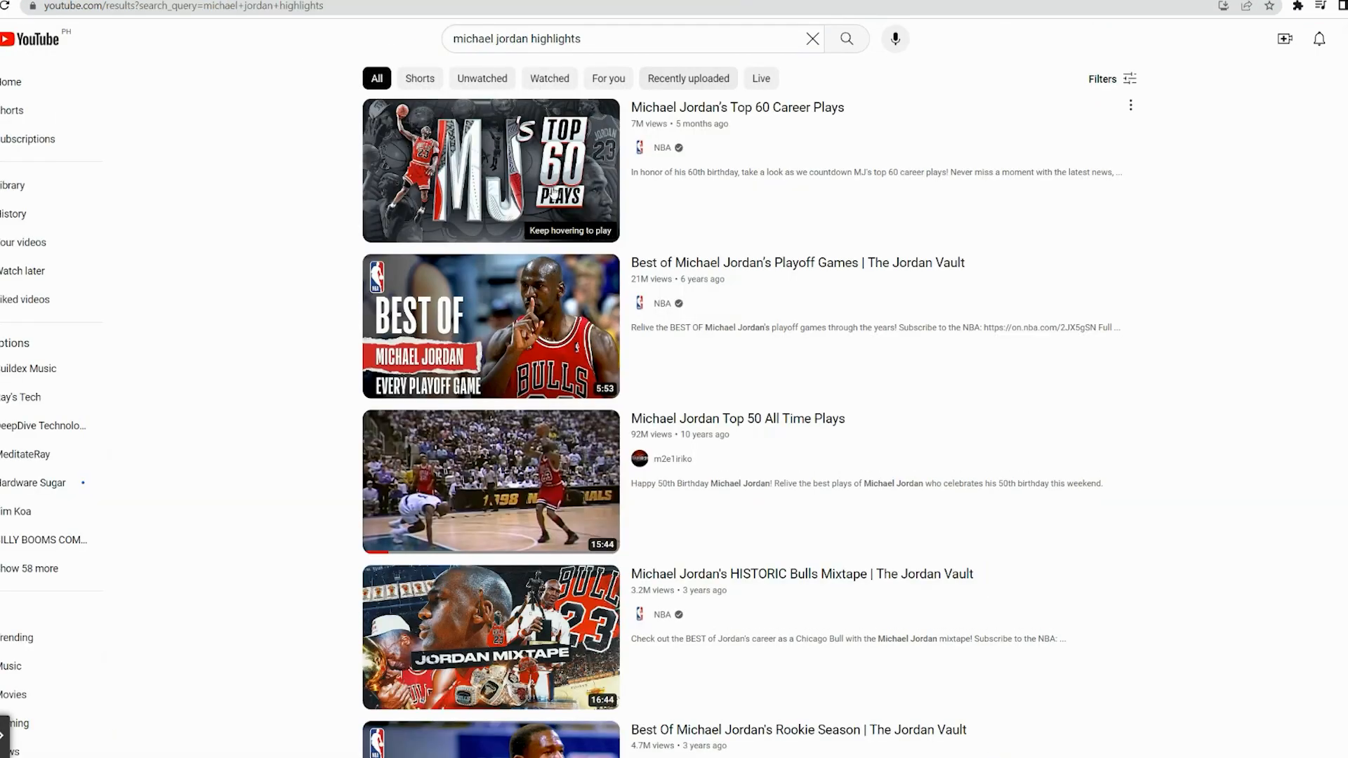
{"action": "left_click", "coordinate": [491, 327]}
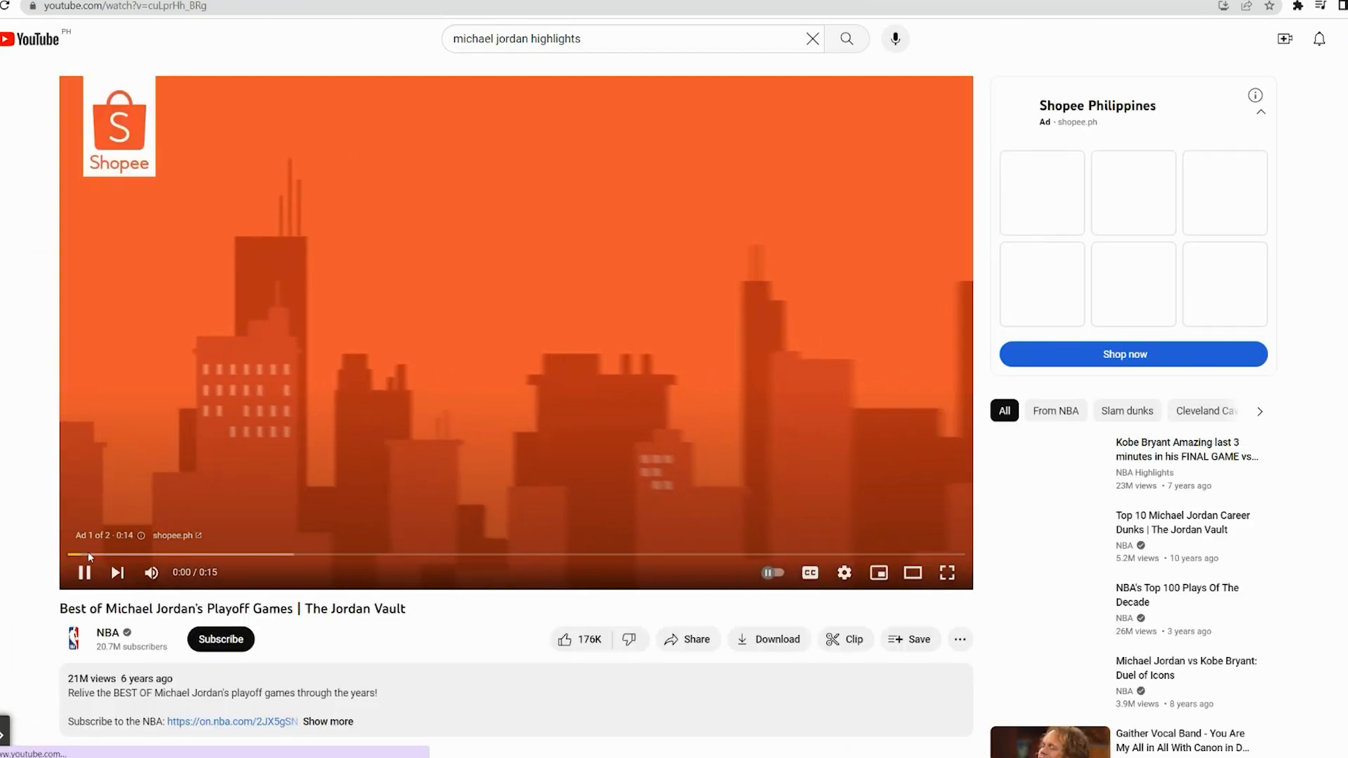
{"action": "left_click", "coordinate": [918, 520]}
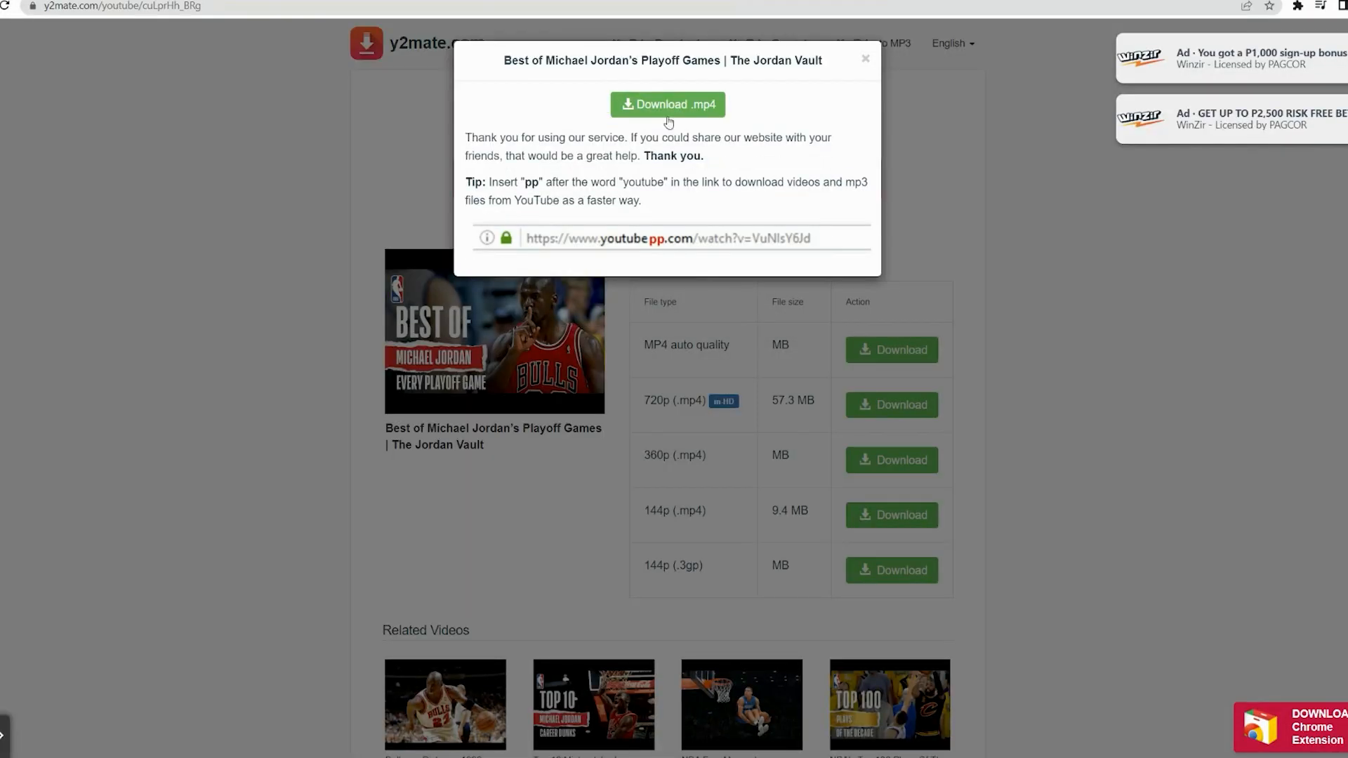
{"action": "left_click", "coordinate": [668, 109]}
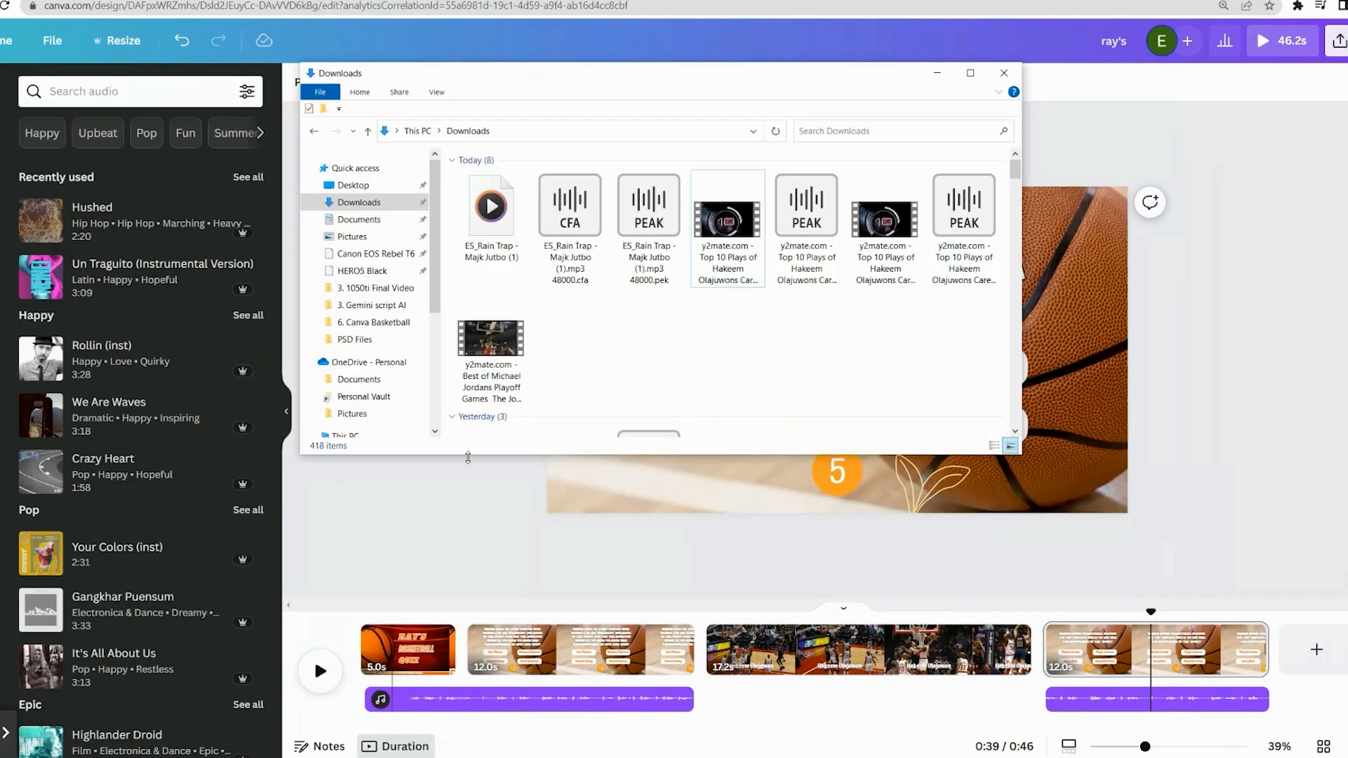
Upload the downloaded Michael Jordan video to Canva, place it on a new fifth page and play it
{"action": "left_click_drag", "start_coordinate": [487, 377], "coordinate": [139, 398]}
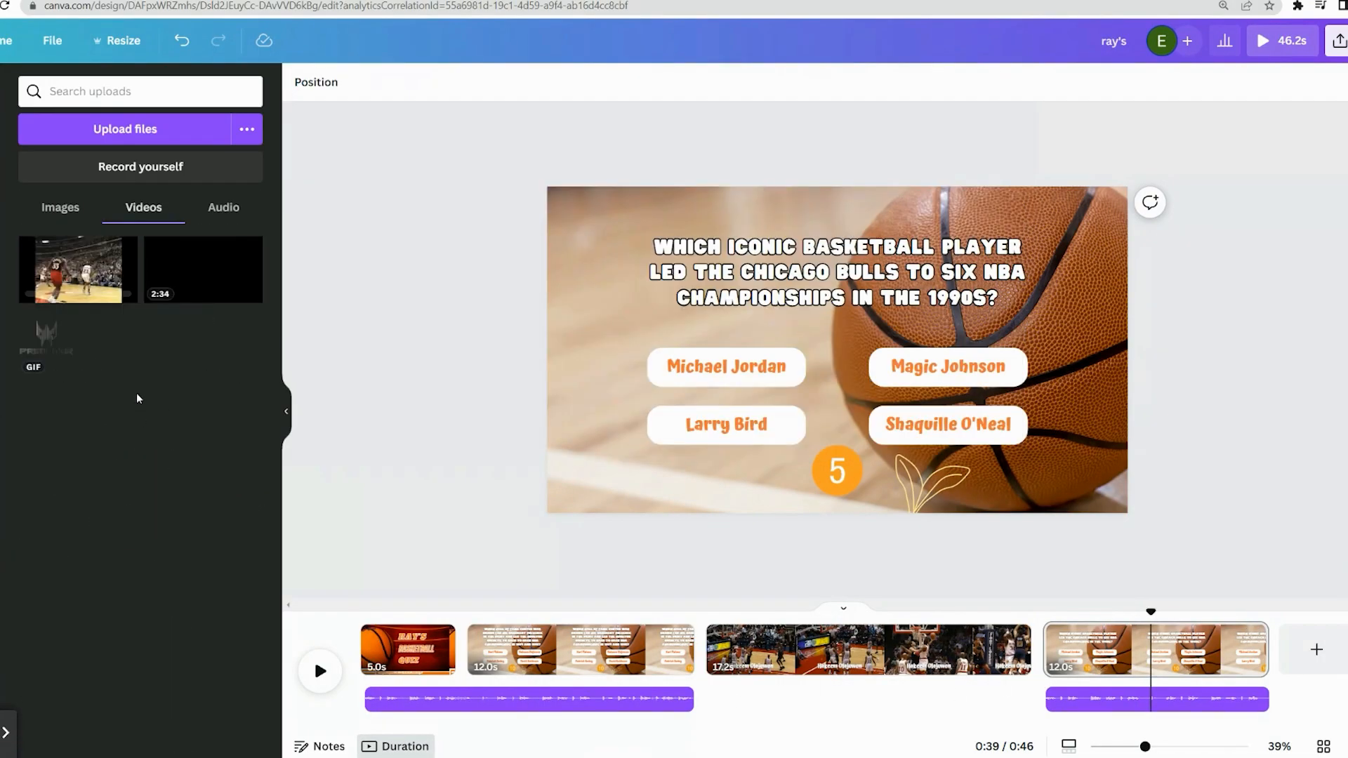
{"action": "key", "text": "ctrl+Return"}
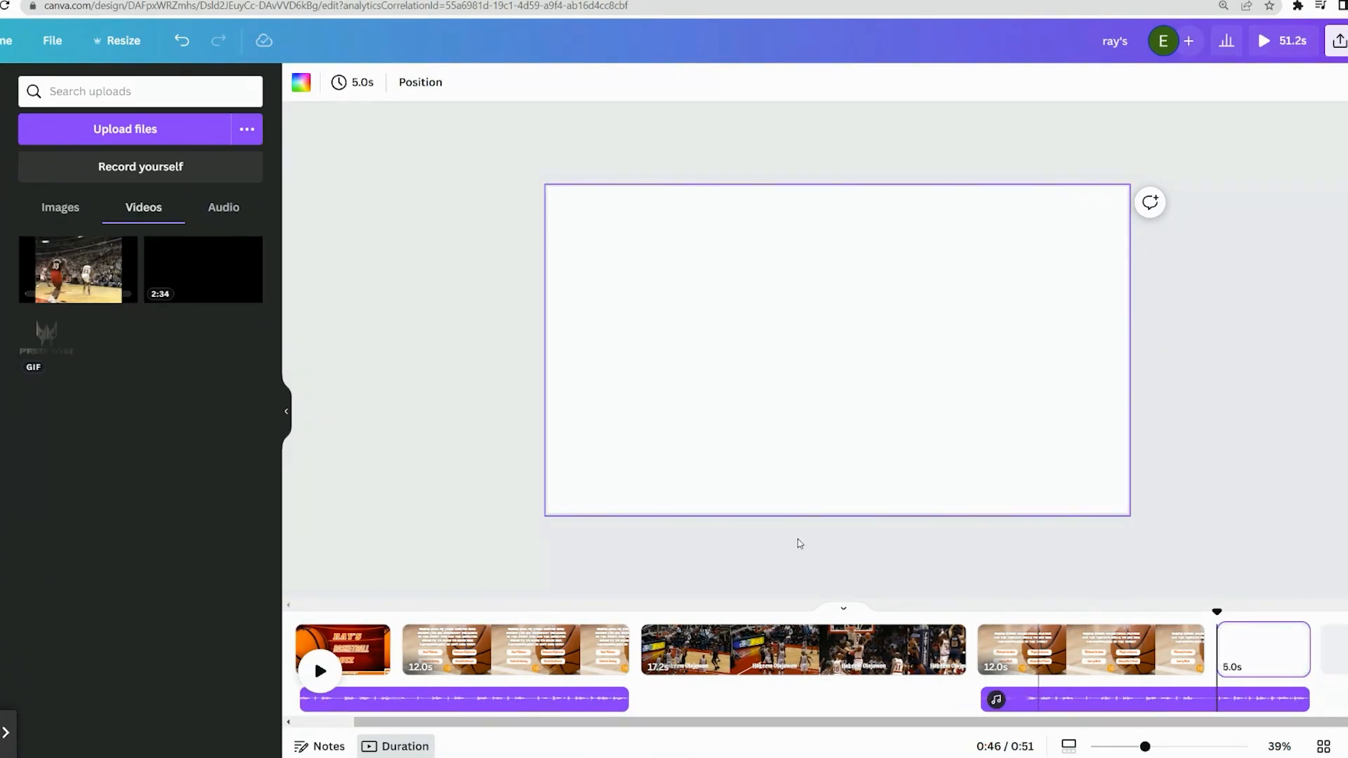
{"action": "left_click", "coordinate": [83, 277]}
{"action": "key", "text": "ctrl+z"}
{"action": "left_click_drag", "start_coordinate": [1288, 648], "coordinate": [1286, 649]}
{"action": "mouse_move", "coordinate": [419, 722]}
{"action": "left_mouse_down"}
{"action": "mouse_move", "coordinate": [467, 723]}
{"action": "mouse_move", "coordinate": [437, 723]}
{"action": "left_mouse_up"}
{"action": "left_click", "coordinate": [320, 671]}
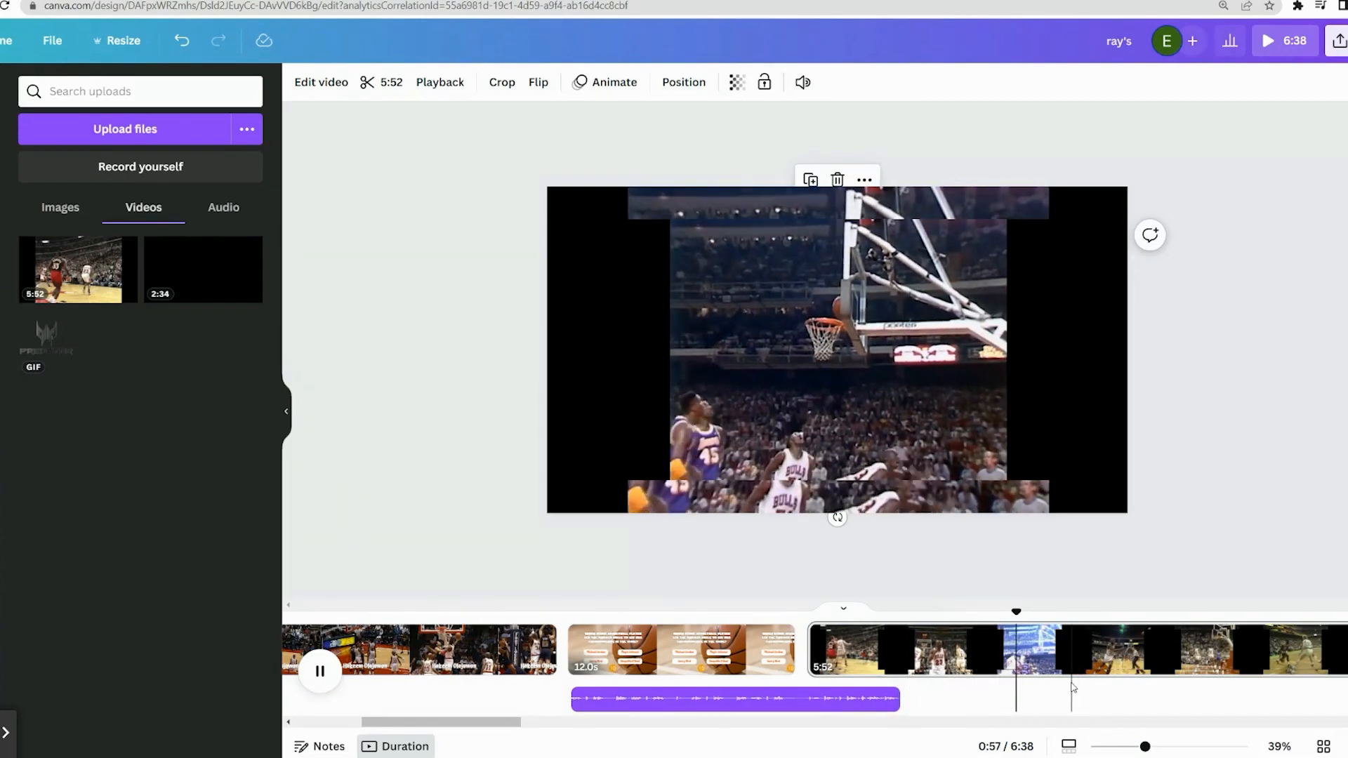
Scrub through the Michael Jordan clip and trim its end to shorten the fifth page
{"action": "left_click", "coordinate": [1068, 609]}
{"action": "mouse_move", "coordinate": [1068, 611]}
{"action": "left_mouse_down"}
{"action": "mouse_move", "coordinate": [1036, 608]}
{"action": "mouse_move", "coordinate": [1048, 610]}
{"action": "left_mouse_up"}
{"action": "left_click", "coordinate": [1013, 723]}
{"action": "left_click_drag", "start_coordinate": [640, 722], "coordinate": [1340, 722]}
{"action": "left_click_drag", "start_coordinate": [1310, 645], "coordinate": [350, 727]}
{"action": "left_click_drag", "start_coordinate": [1306, 644], "coordinate": [601, 647]}
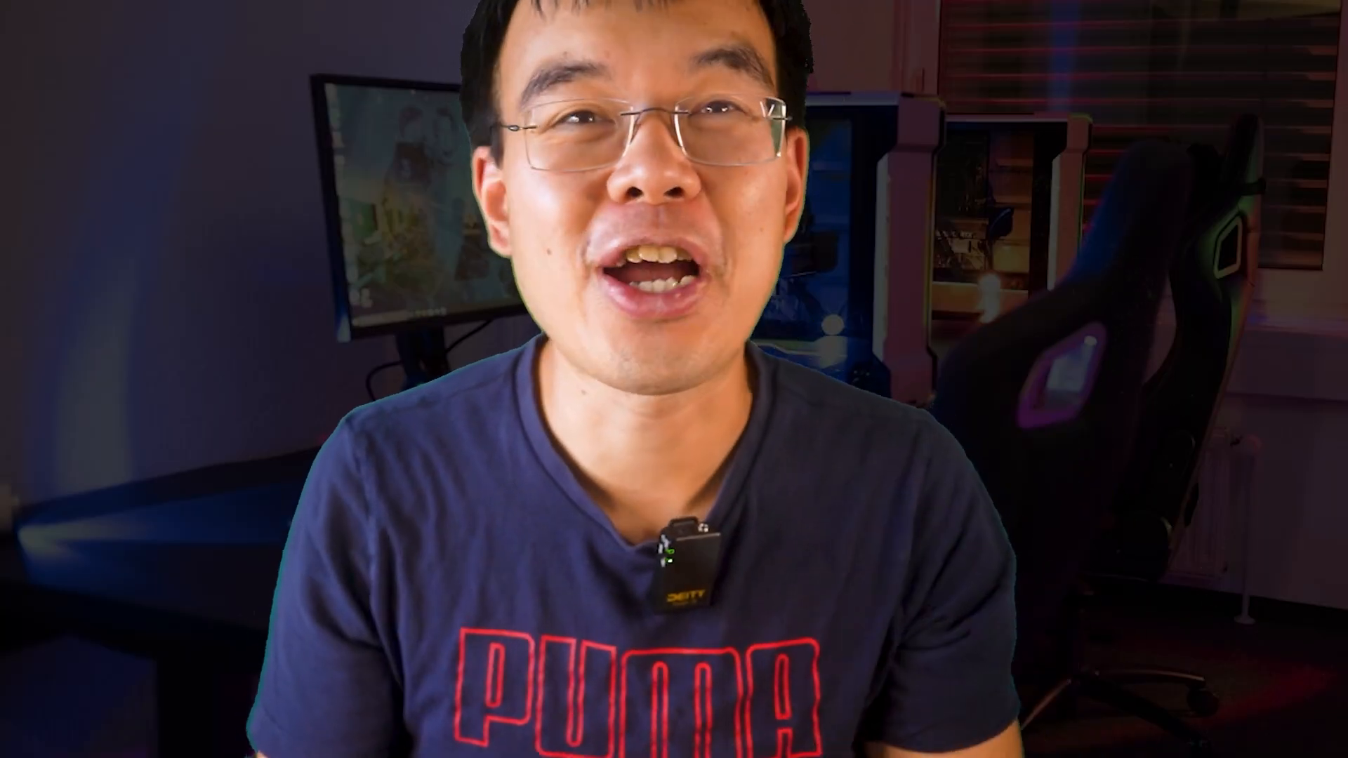